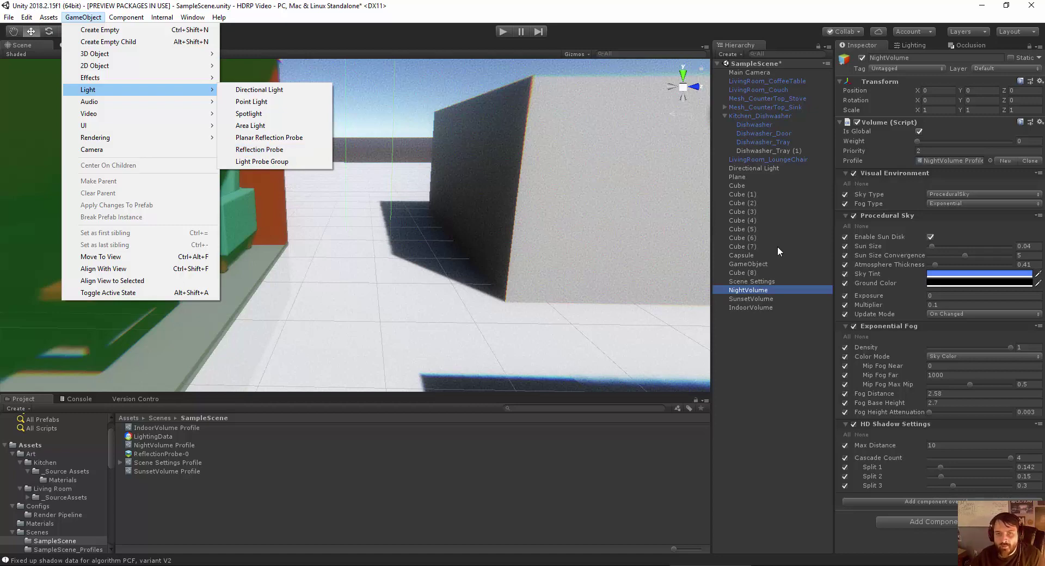
# Step: Deactivate the IndoorVolume post-process volume in the scene
pyautogui.click(751, 359)
pyautogui.click(758, 299)
pyautogui.click(757, 306)
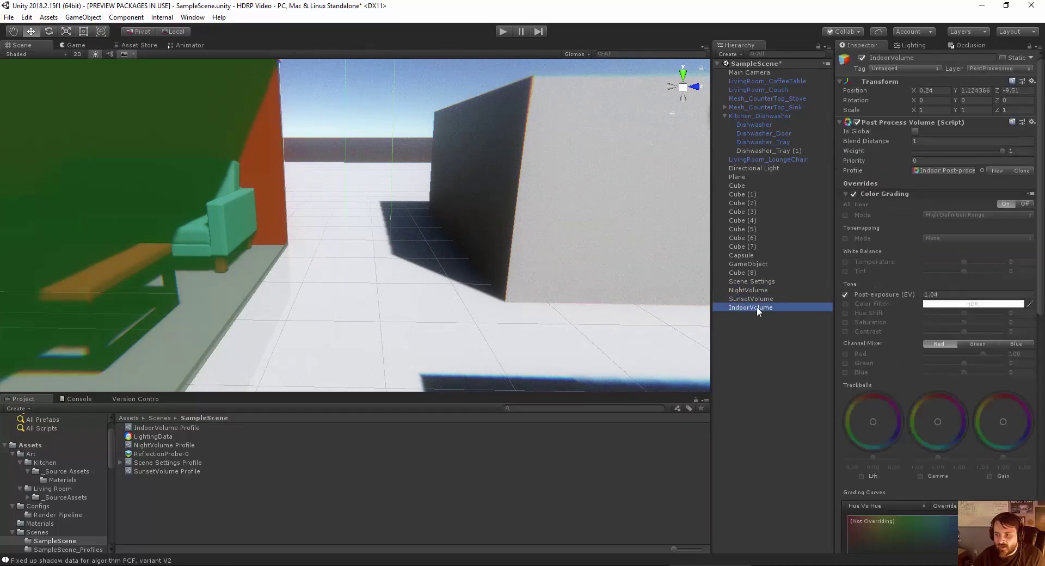
pyautogui.scroll(-3, 420, 195)
pyautogui.keyDown('alt'); pyautogui.moveTo(420, 195); pyautogui.dragTo(359, 221); pyautogui.keyUp('alt')
pyautogui.click(862, 58)
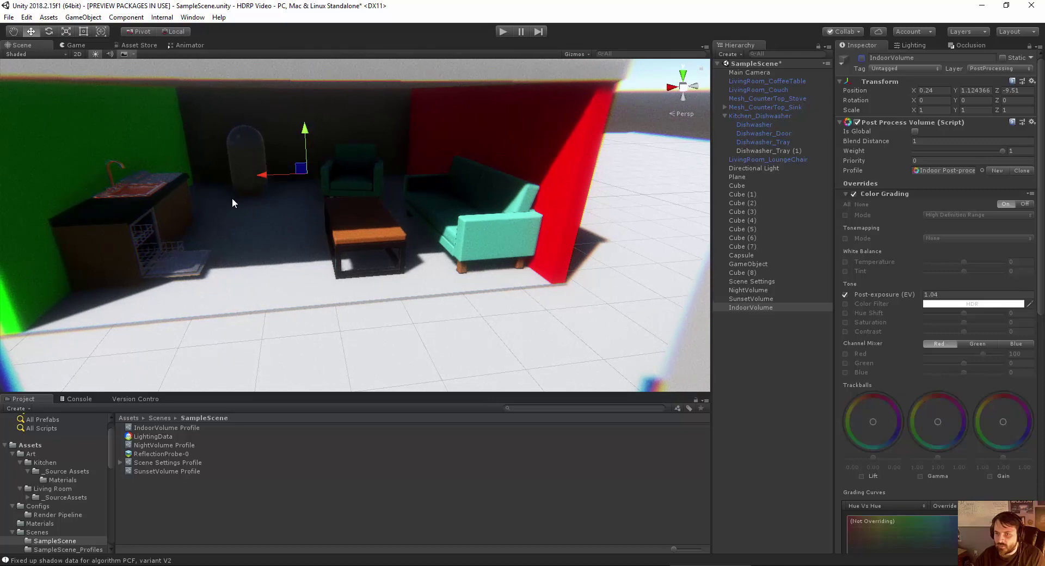
pyautogui.scroll(3, 232, 198)
pyautogui.moveTo(232, 198); pyautogui.dragTo(333, 231, button='middle')
pyautogui.scroll(1, 343, 246)
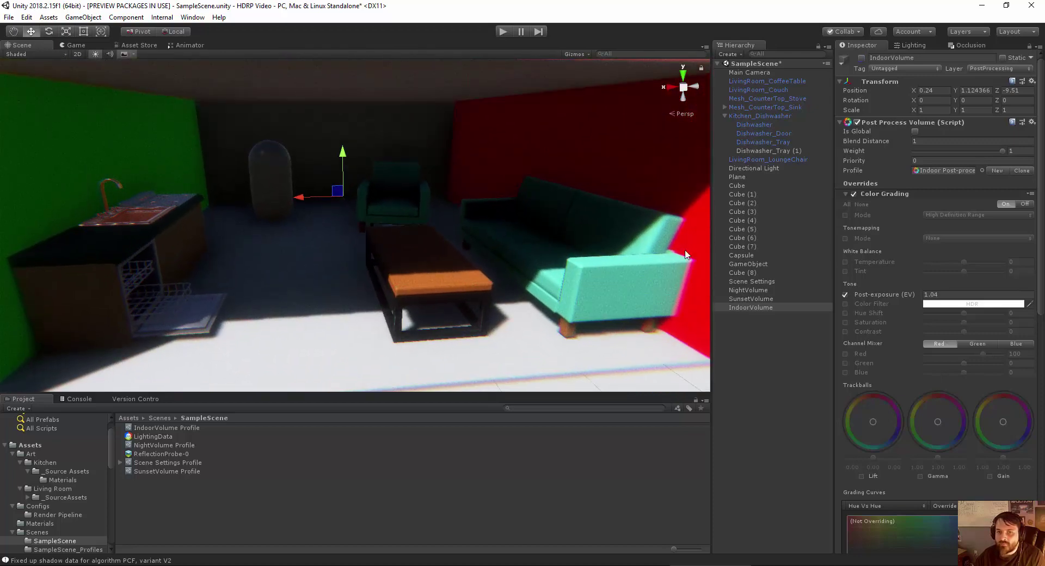
# Step: Lower the Main Camera's Grain intensity to 0.026 and check the result in the Game view
pyautogui.click(750, 298)
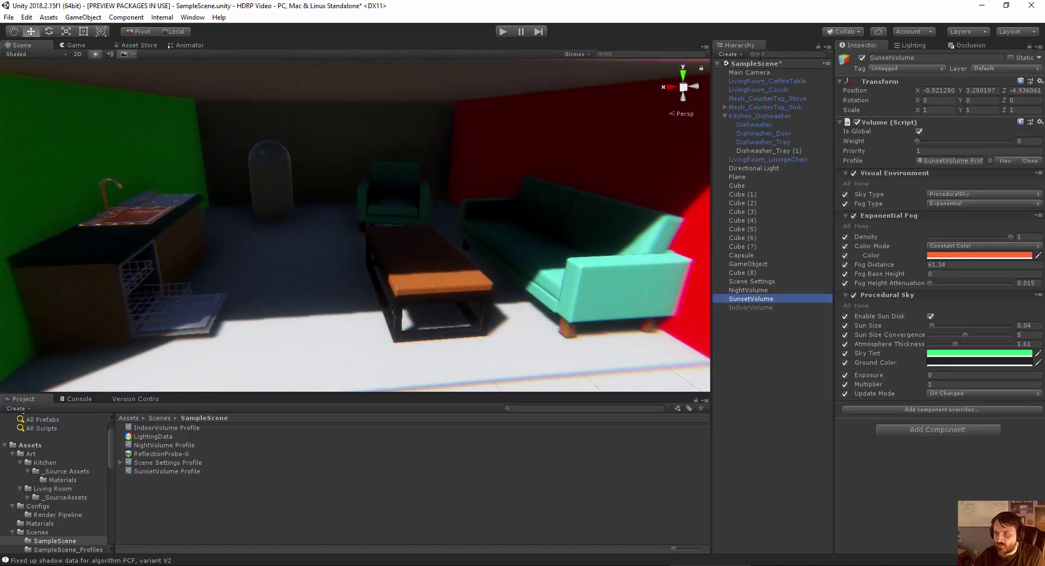
pyautogui.click(753, 74)
pyautogui.scroll(-15, 894, 329)
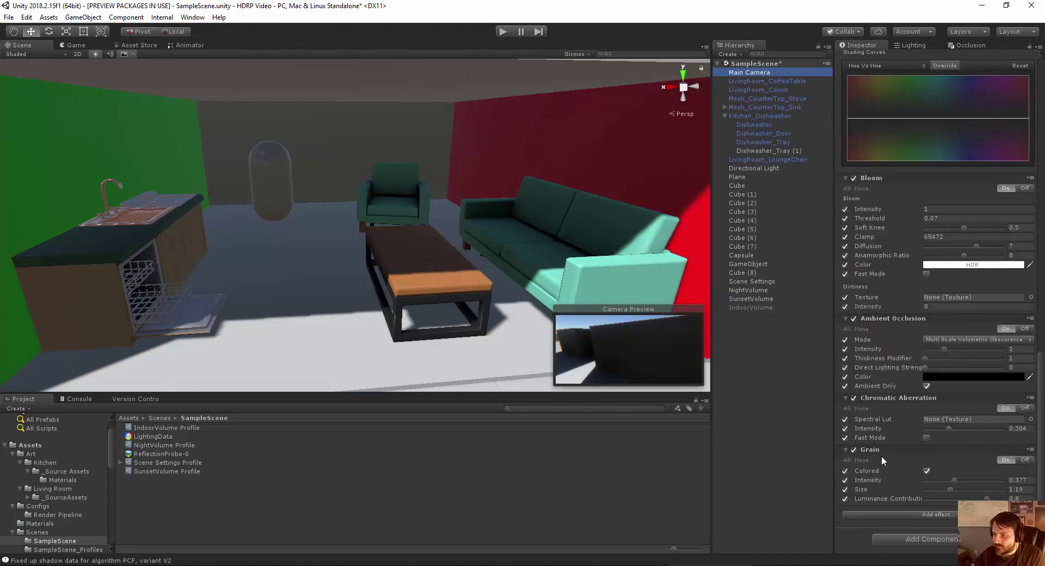
pyautogui.moveTo(956, 480); pyautogui.dragTo(927, 482)
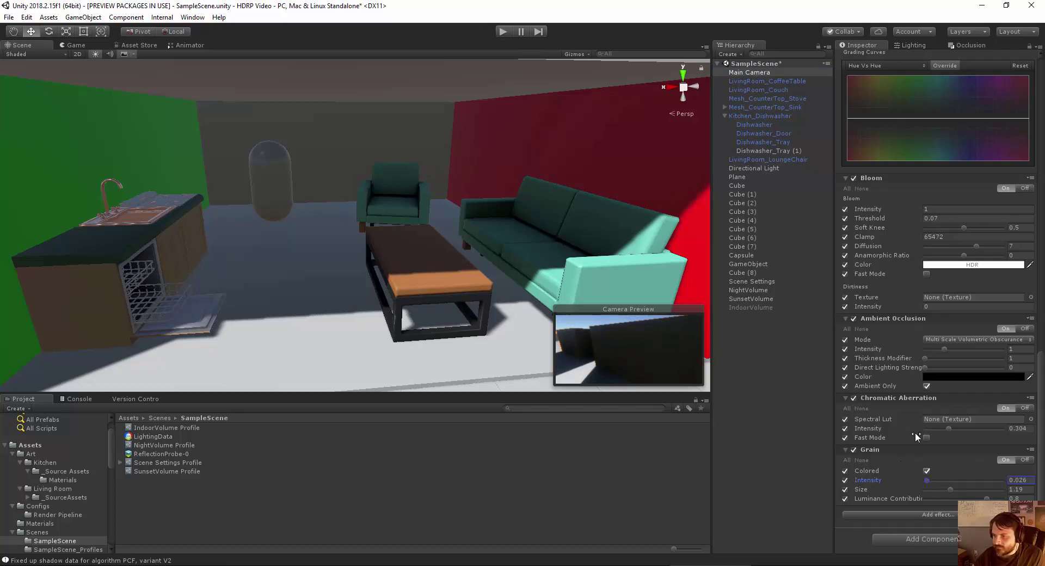
pyautogui.click(73, 45)
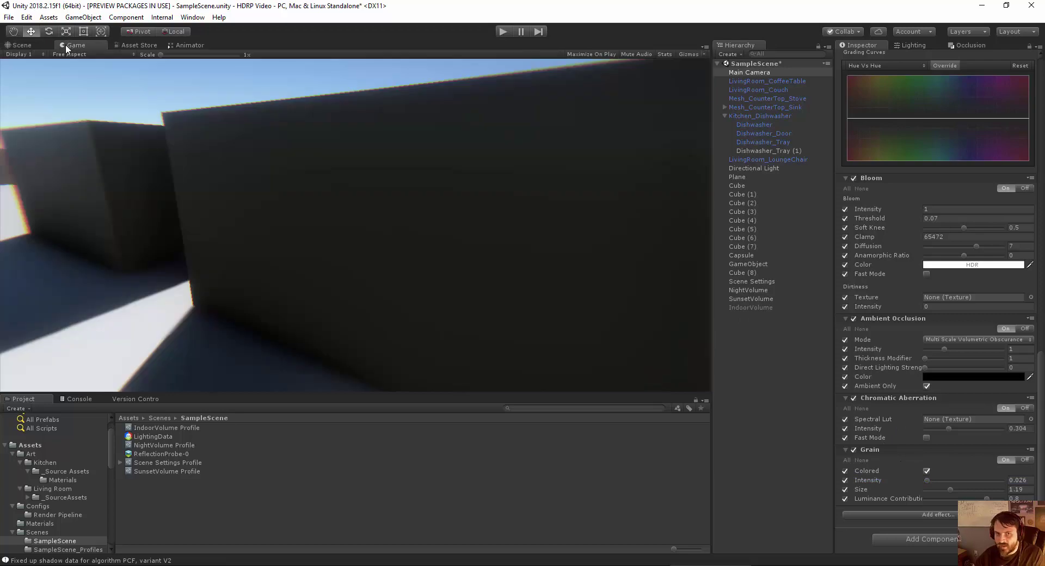
pyautogui.click(34, 44)
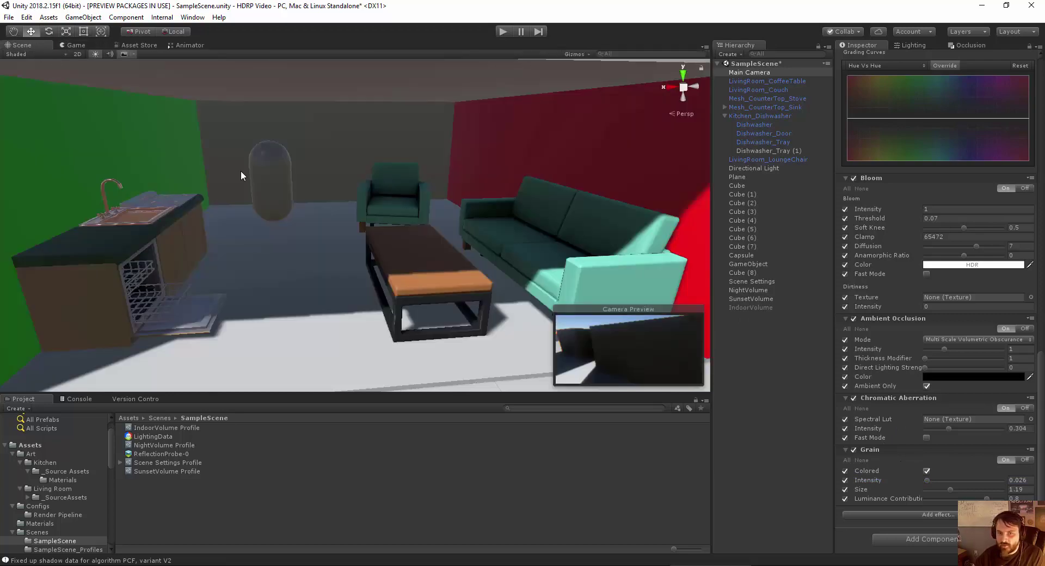
# Step: Examine how the furnished room and the surrounding blocks look in the Scene view, both close up and from far away
pyautogui.click(726, 355)
pyautogui.moveTo(305, 202); pyautogui.dragTo(409, 198, button='right')
pyautogui.press('s')
pyautogui.press('w')
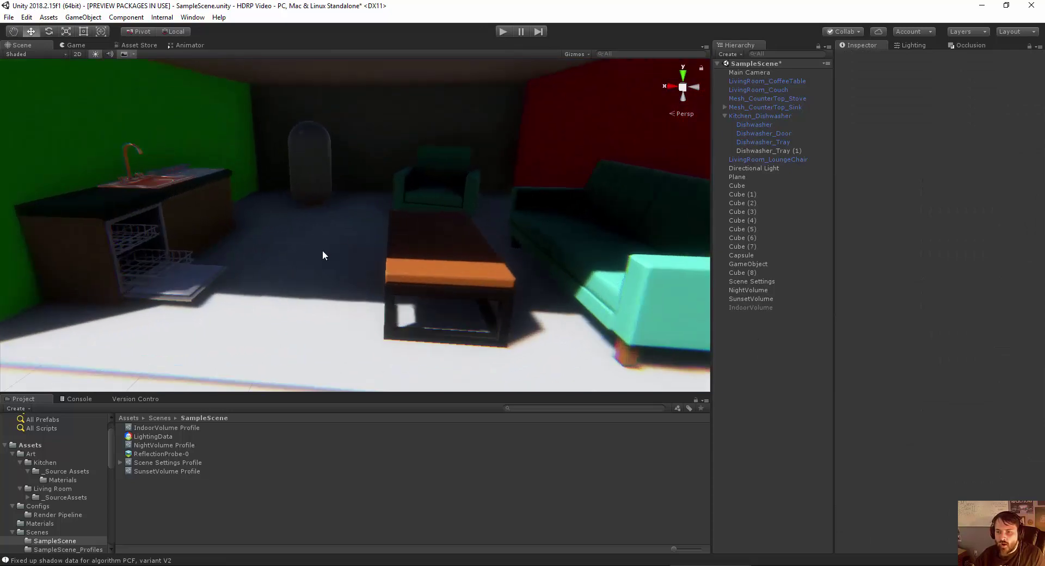
pyautogui.scroll(-3, 322, 251)
pyautogui.scroll(-10, 323, 252)
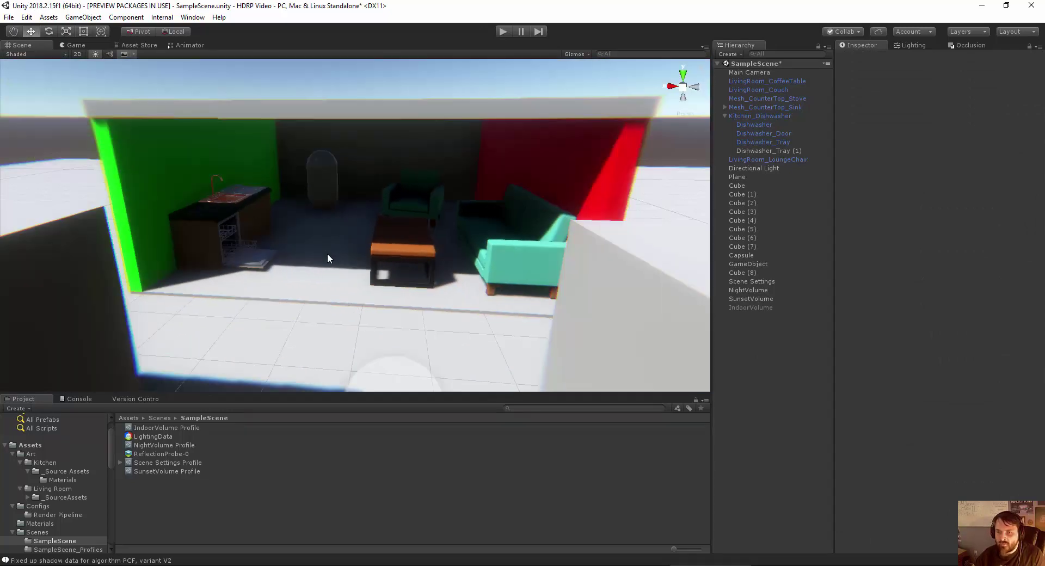
pyautogui.moveTo(356, 232); pyautogui.dragTo(361, 230, button='right')
pyautogui.scroll(-3, 381, 212)
pyautogui.keyDown('alt'); pyautogui.moveTo(390, 205); pyautogui.dragTo(340, 205); pyautogui.keyUp('alt')
pyautogui.keyDown('alt'); pyautogui.scroll(-9, 342, 207); pyautogui.keyUp('alt')
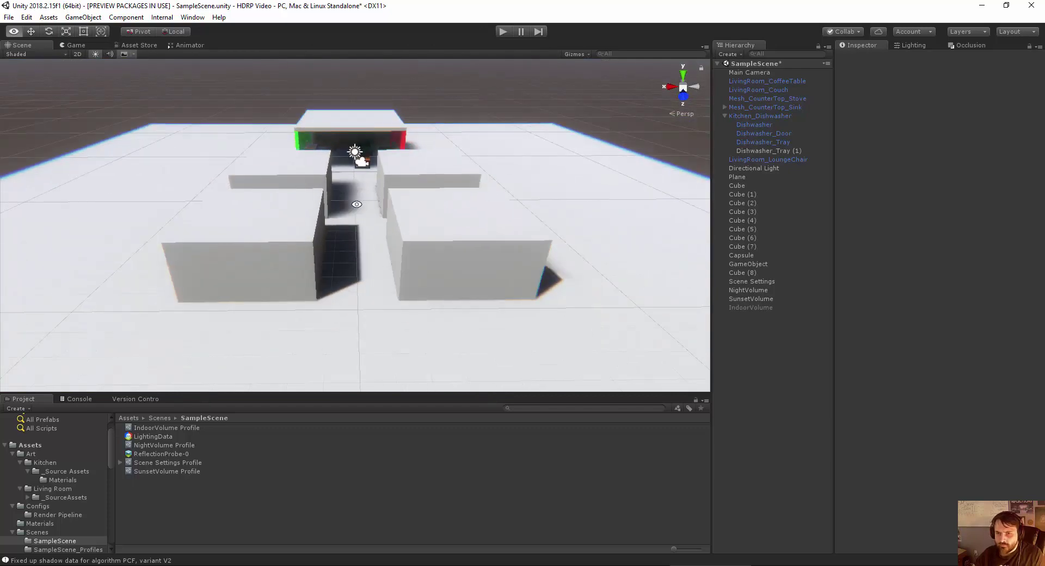
pyautogui.keyDown('alt'); pyautogui.scroll(3, 348, 207); pyautogui.keyUp('alt')
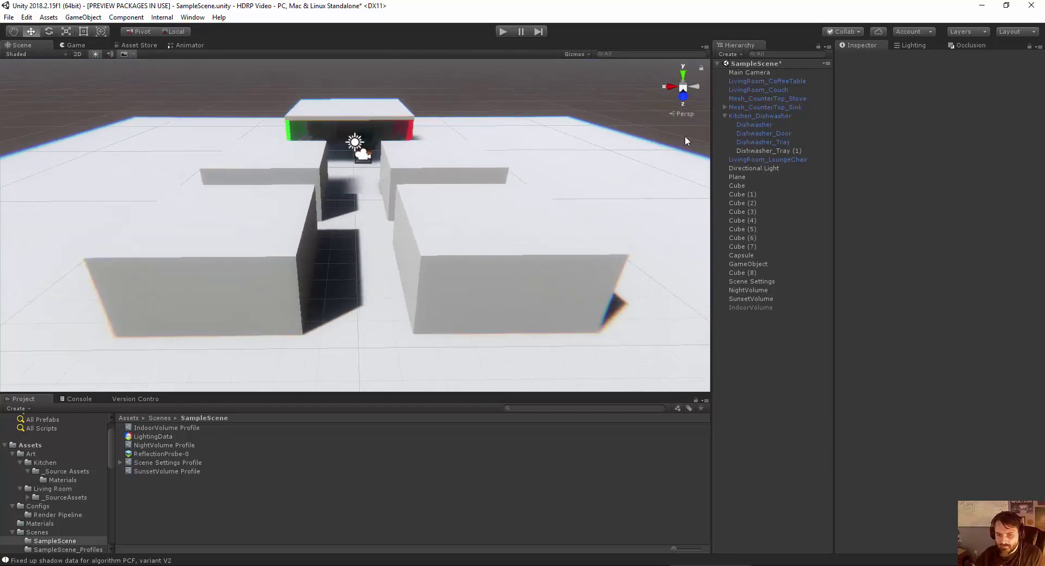
# Step: Reduce the Main Camera's Chromatic Aberration intensity to 0.059
pyautogui.click(753, 74)
pyautogui.scroll(-15, 930, 372)
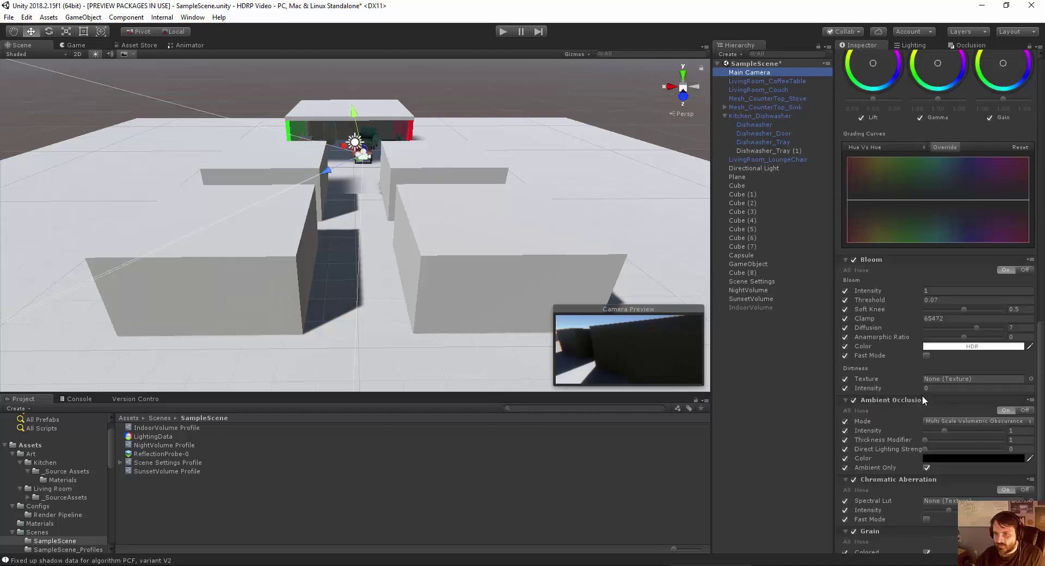
pyautogui.moveTo(946, 427); pyautogui.dragTo(930, 429)
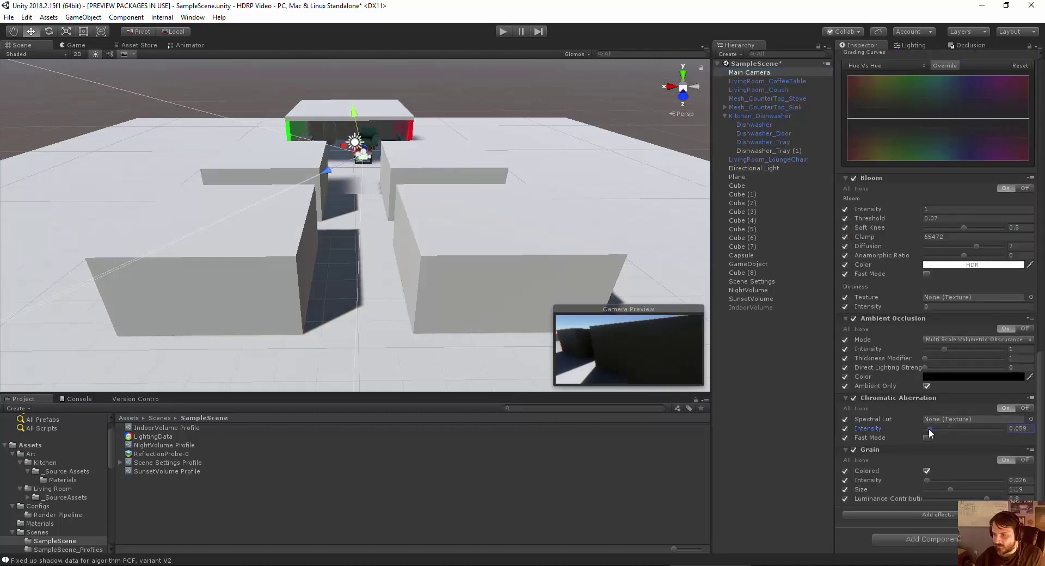
# Step: Create a new material named Reflective in the Materials folder
pyautogui.click(415, 151)
pyautogui.scroll(10, 403, 158)
pyautogui.keyDown('alt'); pyautogui.moveTo(267, 173); pyautogui.dragTo(276, 141); pyautogui.keyUp('alt')
pyautogui.moveTo(276, 141); pyautogui.dragTo(345, 312, button='right')
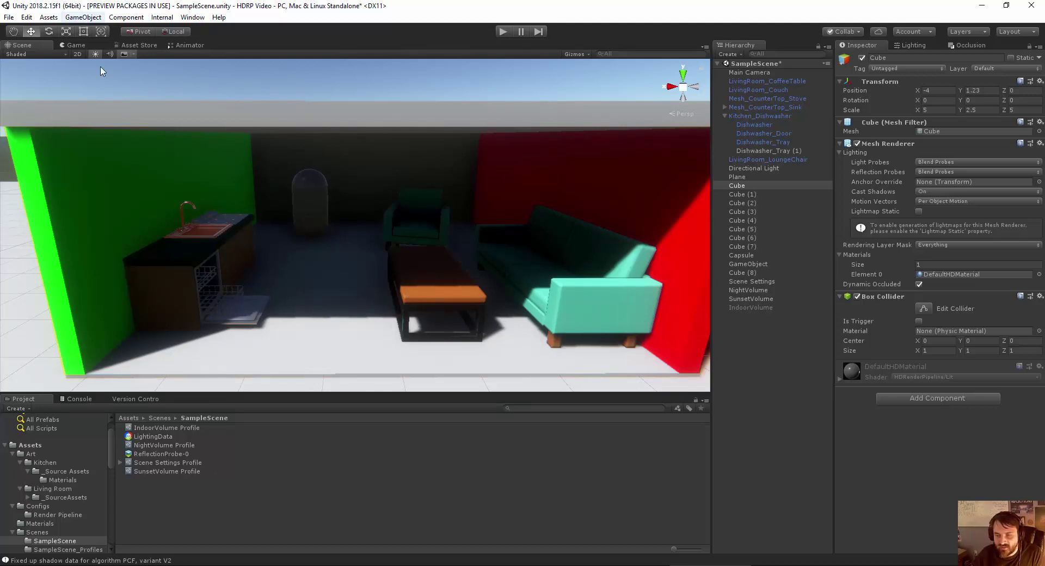
pyautogui.click(38, 524)
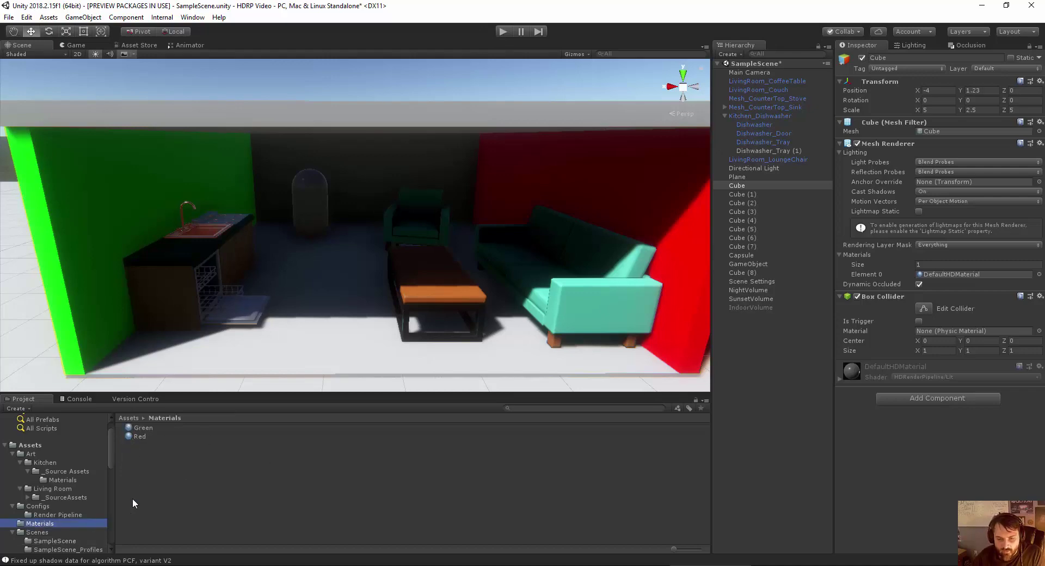
pyautogui.rightClick(145, 464)
pyautogui.moveTo(165, 214)
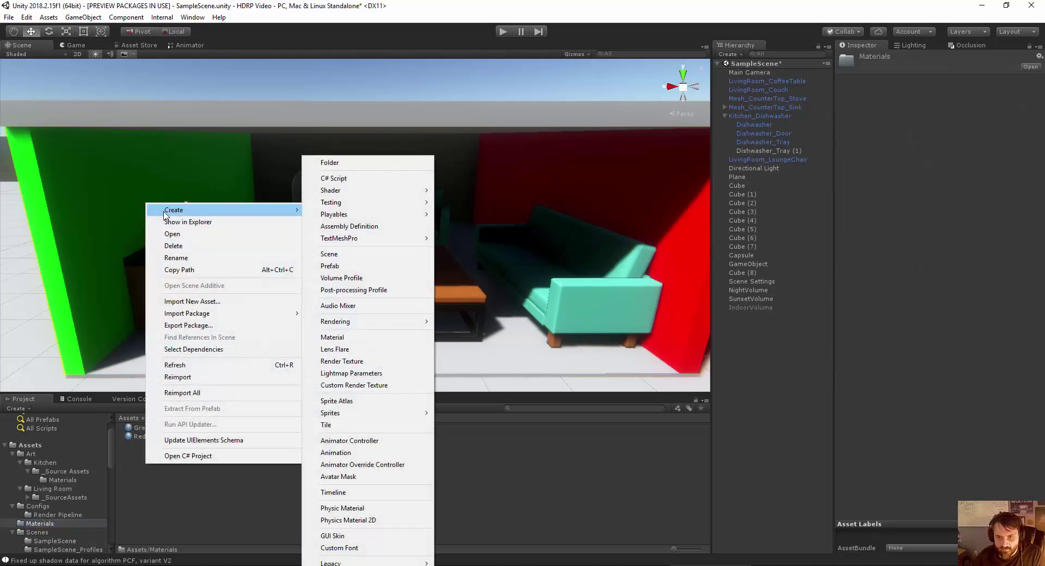
pyautogui.click(332, 337)
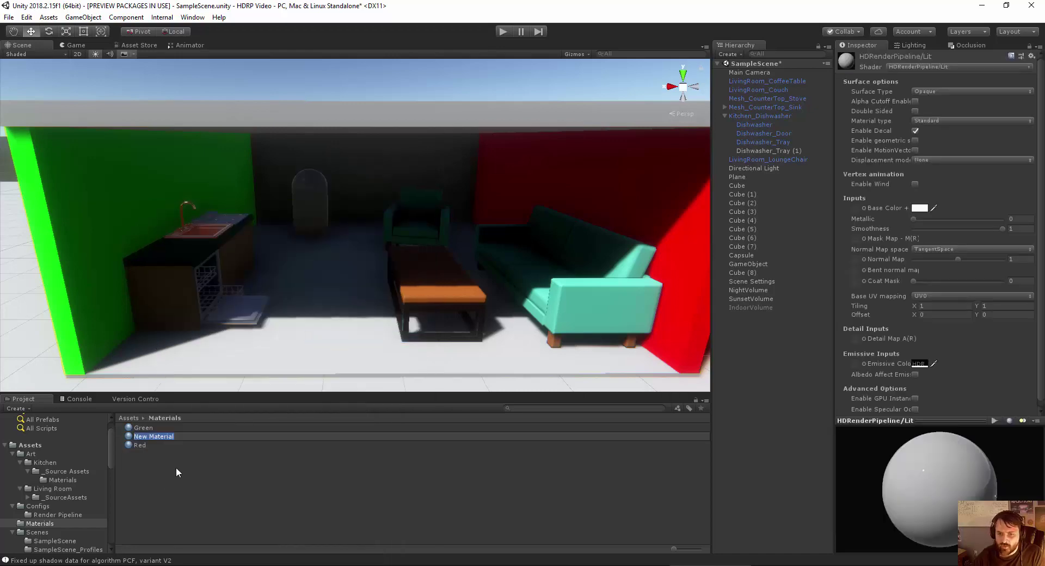
pyautogui.write('Reflective')
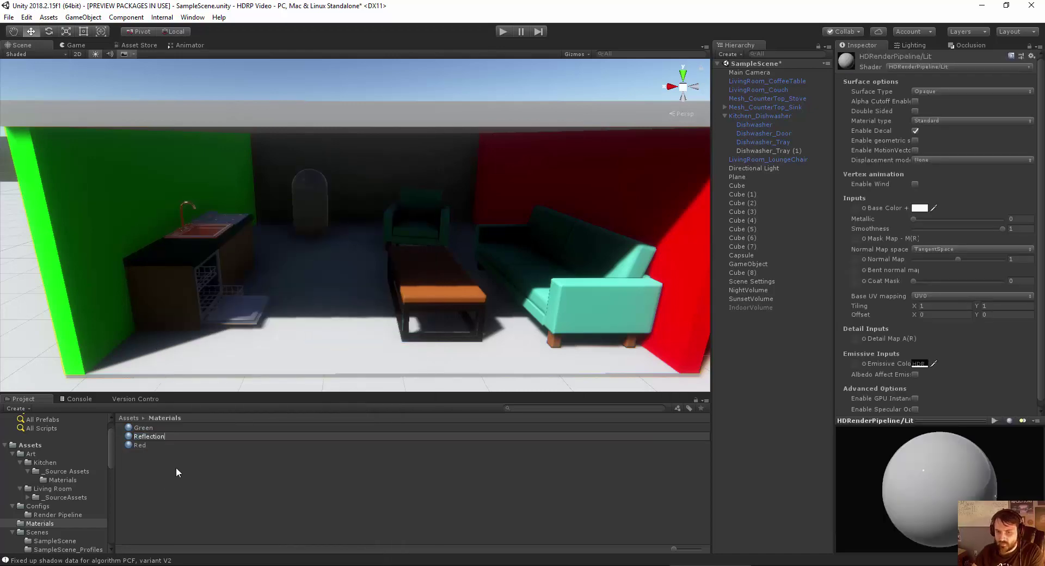
pyautogui.press('Return')
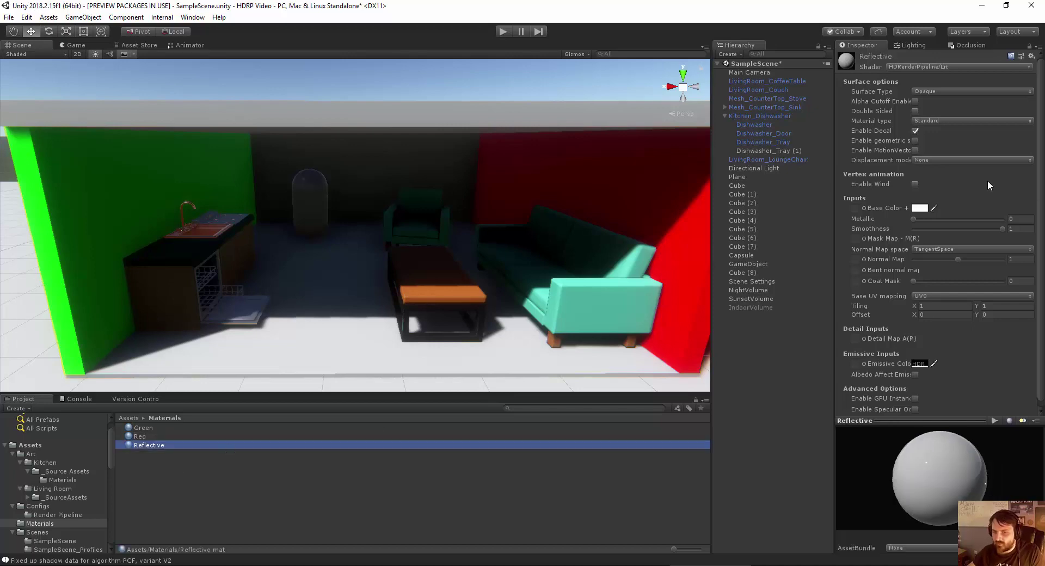
# Step: Apply the Reflective material to the room's floor and set its smoothness to 0.933
pyautogui.scroll(5, 319, 269)
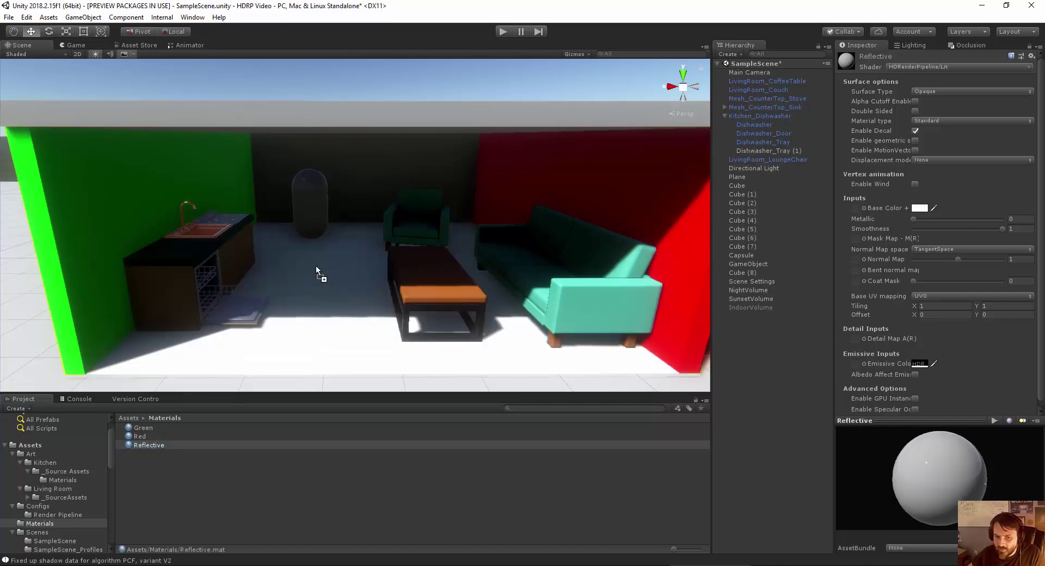
pyautogui.keyDown('alt'); pyautogui.moveTo(275, 287); pyautogui.dragTo(346, 215); pyautogui.keyUp('alt')
pyautogui.press('w')
pyautogui.moveTo(346, 215); pyautogui.dragTo(352, 240, button='right')
pyautogui.moveTo(1002, 228); pyautogui.dragTo(992, 234)
# Step: Add a Reflection Probe inside the room and move it to about X 1.01, Z -9.95
pyautogui.keyDown('alt'); pyautogui.moveTo(463, 231); pyautogui.dragTo(327, 273); pyautogui.keyUp('alt')
pyautogui.scroll(-4, 314, 277)
pyautogui.moveTo(314, 276); pyautogui.dragTo(377, 169, button='middle')
pyautogui.scroll(-1, 377, 169)
pyautogui.scroll(5, 377, 169)
pyautogui.keyDown('alt'); pyautogui.moveTo(379, 174); pyautogui.dragTo(327, 254); pyautogui.keyUp('alt')
pyautogui.click(82, 18)
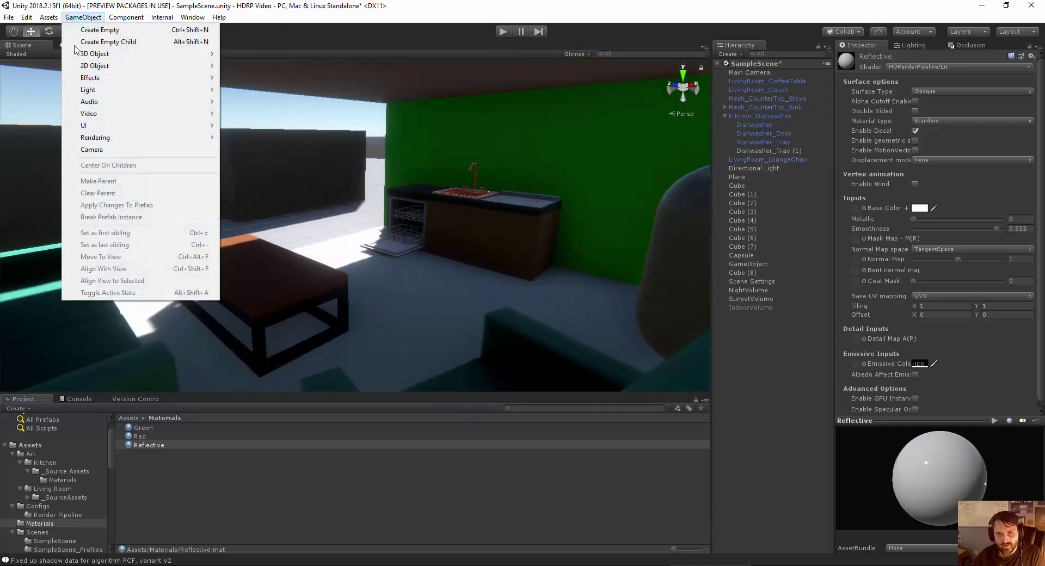
pyautogui.moveTo(136, 90)
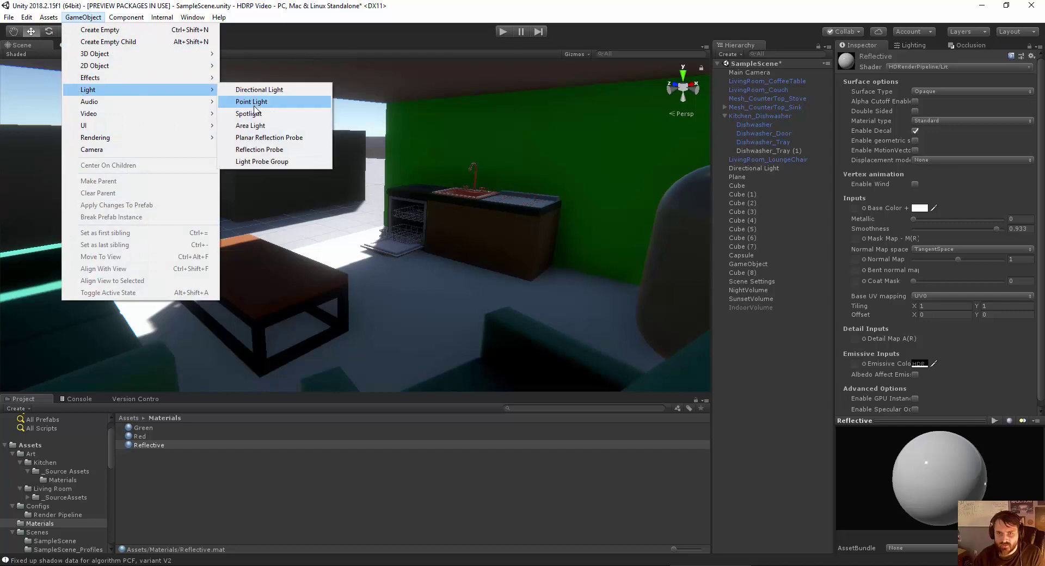
pyautogui.click(255, 150)
pyautogui.keyDown('alt'); pyautogui.moveTo(348, 189); pyautogui.dragTo(245, 180, button='middle'); pyautogui.keyUp('alt')
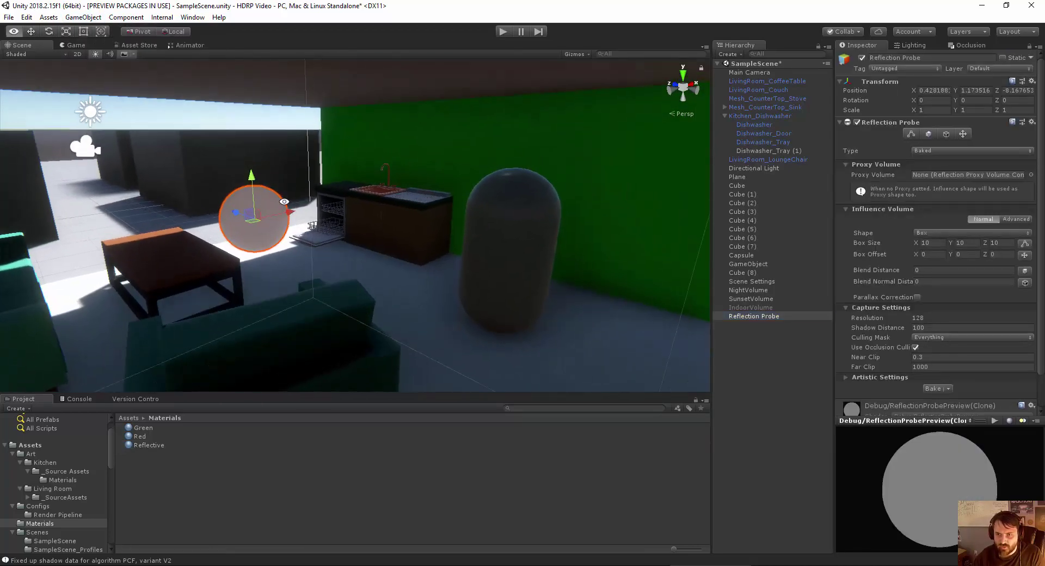
pyautogui.moveTo(282, 211); pyautogui.dragTo(315, 207)
# Step: Resize the Reflection Probe's influence box to fit the room, about 7.80 by 3.06 by 7.75
pyautogui.keyDown('alt'); pyautogui.moveTo(300, 179); pyautogui.dragTo(146, 174, button='right'); pyautogui.keyUp('alt')
pyautogui.keyDown('alt'); pyautogui.moveTo(146, 174); pyautogui.dragTo(372, 236); pyautogui.keyUp('alt')
pyautogui.keyDown('alt'); pyautogui.scroll(-5, 366, 203); pyautogui.keyUp('alt')
pyautogui.moveTo(372, 236); pyautogui.dragTo(332, 229, button='right')
pyautogui.keyDown('alt'); pyautogui.moveTo(463, 212); pyautogui.dragTo(407, 142); pyautogui.keyUp('alt')
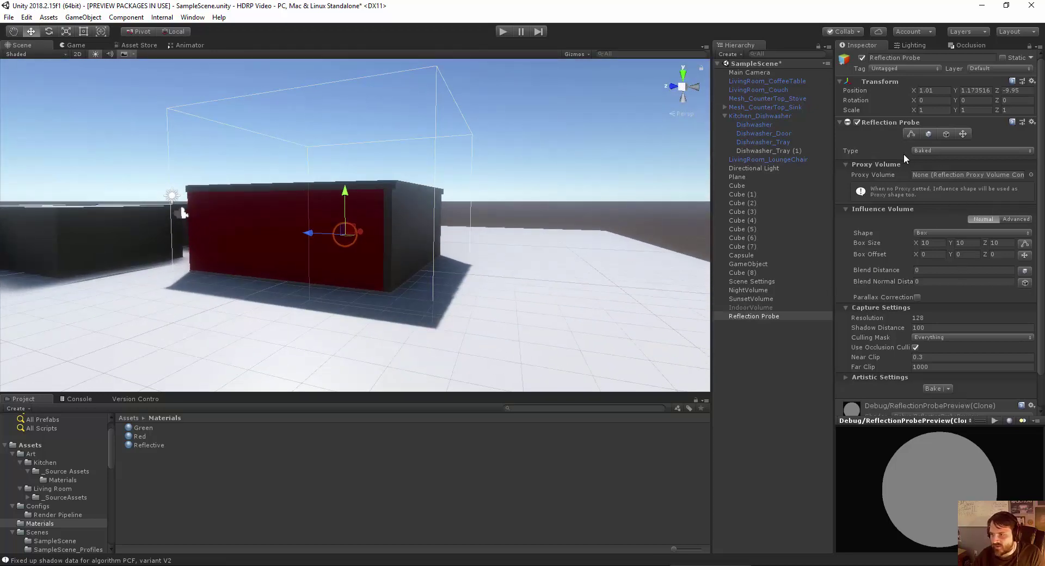
pyautogui.click(910, 134)
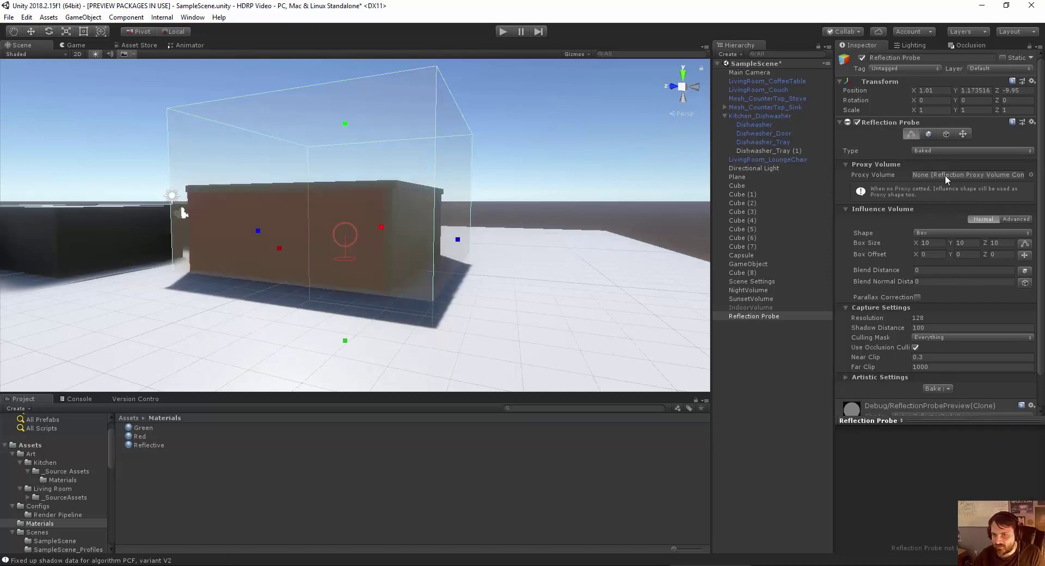
pyautogui.moveTo(460, 245); pyautogui.dragTo(429, 246)
pyautogui.moveTo(255, 233); pyautogui.dragTo(270, 225)
pyautogui.moveTo(342, 124); pyautogui.dragTo(336, 191)
pyautogui.moveTo(426, 279); pyautogui.dragTo(423, 279)
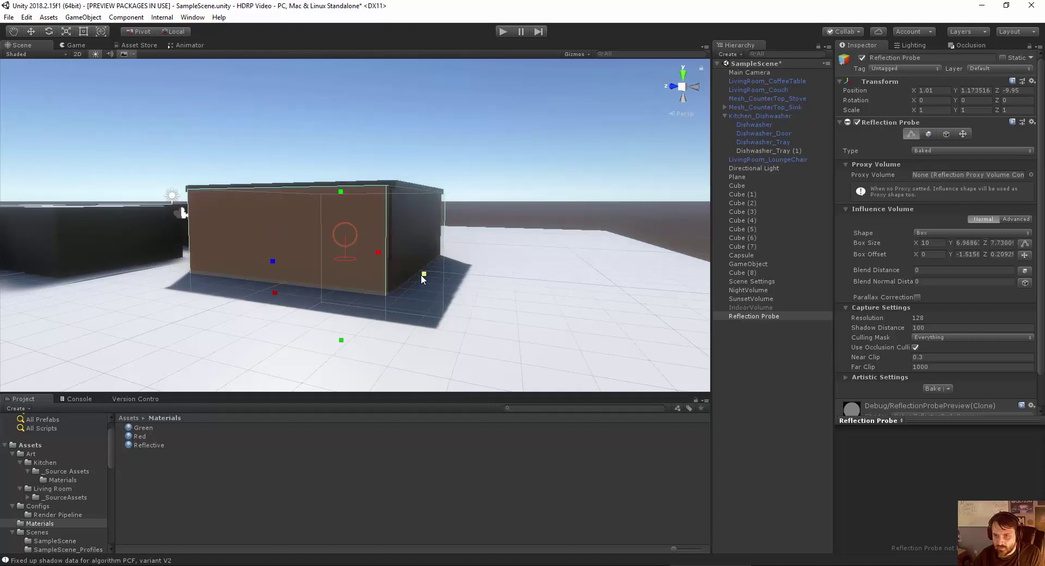
pyautogui.moveTo(275, 293); pyautogui.dragTo(355, 285)
pyautogui.moveTo(335, 334); pyautogui.dragTo(430, 291)
pyautogui.keyDown('alt'); pyautogui.scroll(5, 533, 285); pyautogui.keyUp('alt')
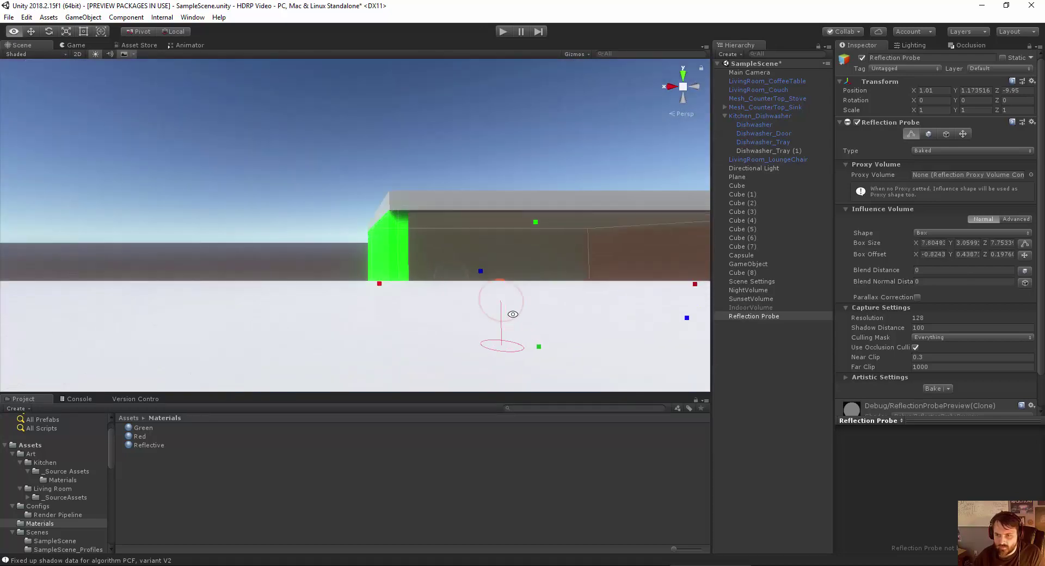
# Step: Change the Reflection Probe's type from Baked to Realtime
pyautogui.keyDown('alt'); pyautogui.moveTo(513, 313); pyautogui.dragTo(259, 292, button='middle'); pyautogui.keyUp('alt')
pyautogui.keyDown('alt'); pyautogui.moveTo(313, 291); pyautogui.dragTo(324, 318); pyautogui.keyUp('alt')
pyautogui.moveTo(324, 317); pyautogui.dragTo(326, 324, button='right')
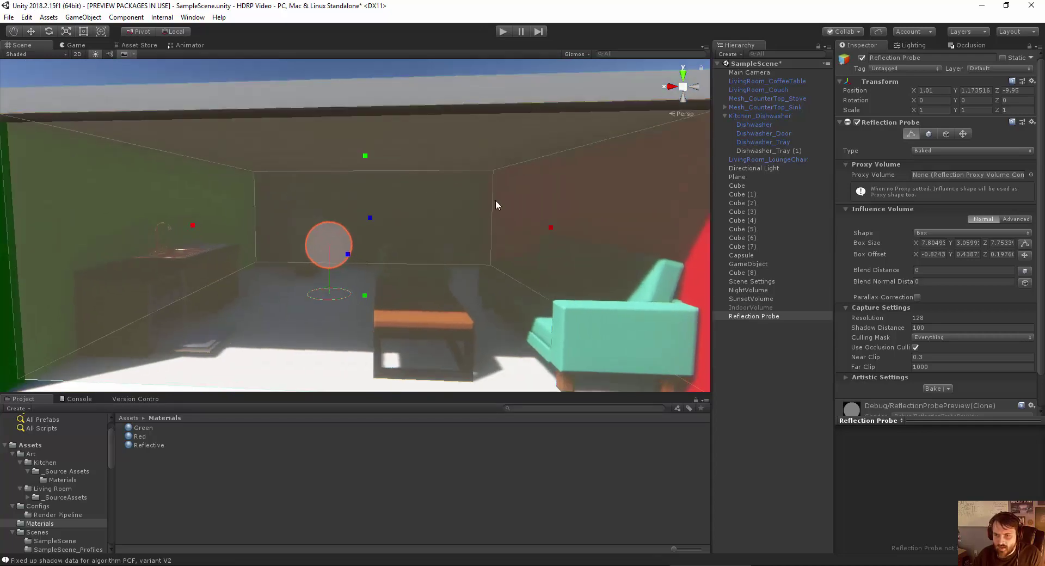
pyautogui.scroll(-2, 941, 282)
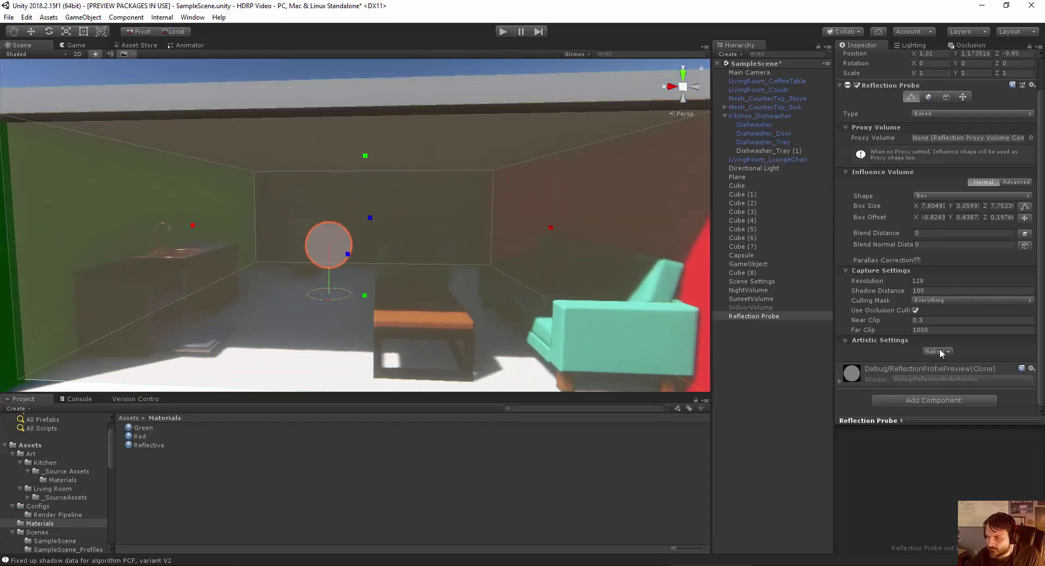
pyautogui.click(949, 351)
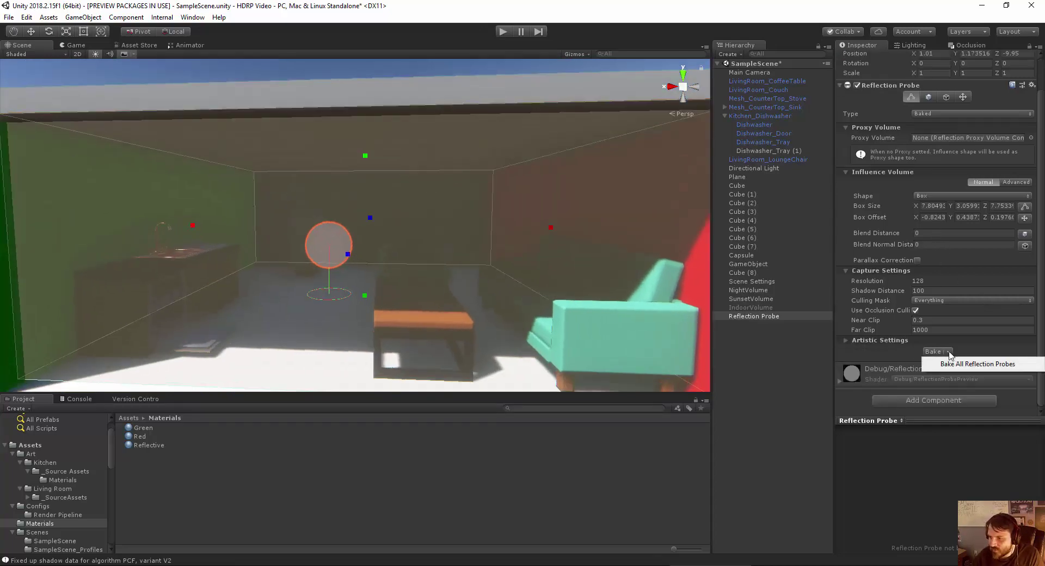
pyautogui.click(936, 114)
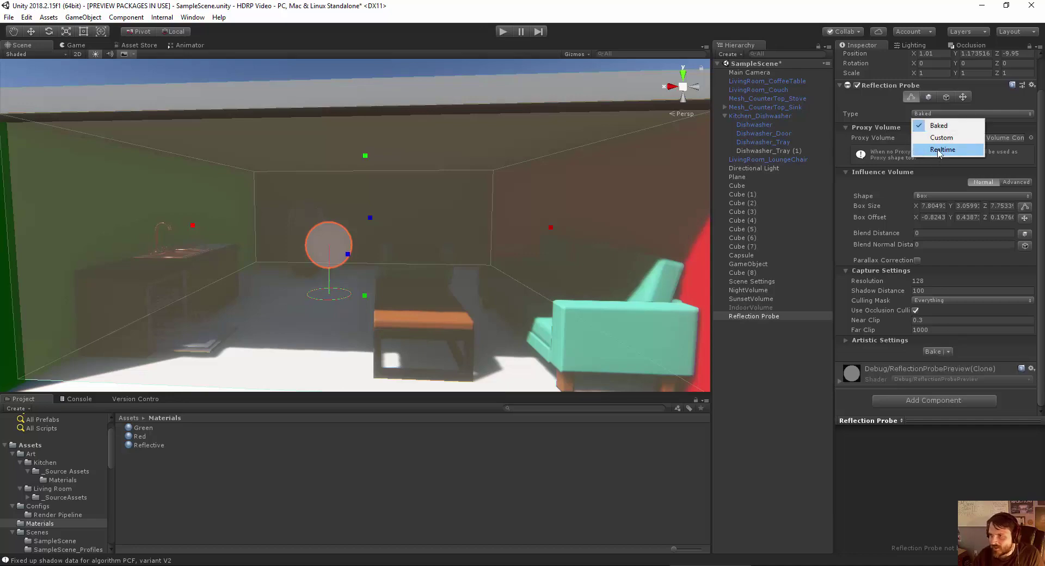
pyautogui.click(937, 151)
# Step: Examine the Reflection Probe and the floor's reflections from several angles inside the room
pyautogui.scroll(-3, 490, 206)
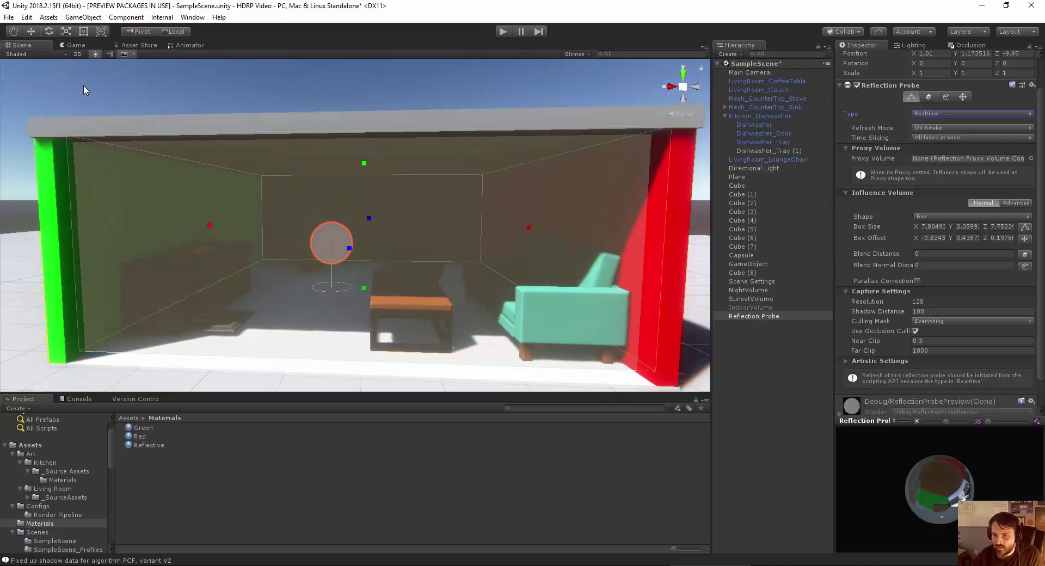
pyautogui.press('f')
pyautogui.press('w')
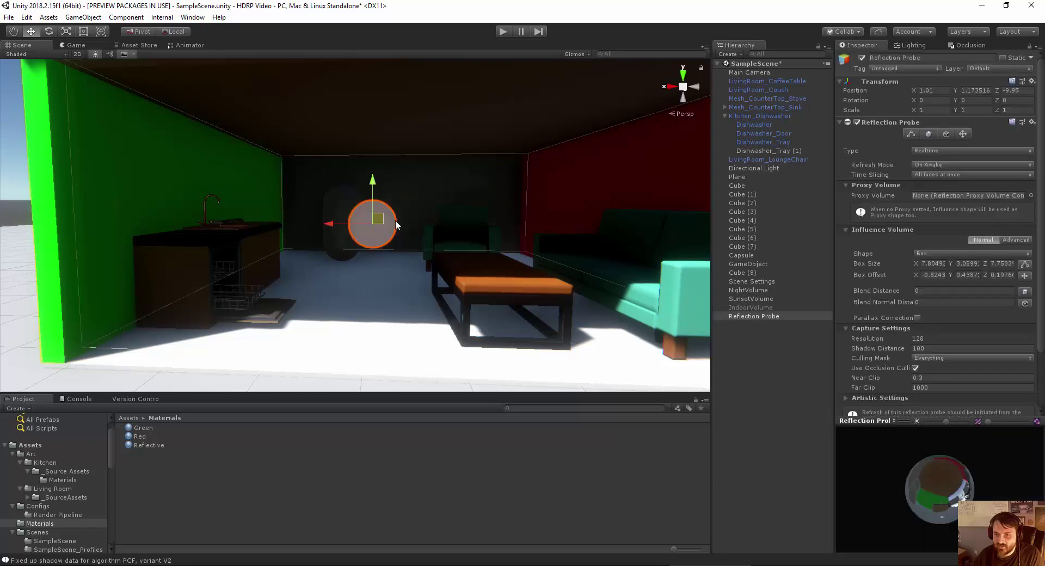
pyautogui.keyDown('alt'); pyautogui.moveTo(427, 226); pyautogui.dragTo(350, 226); pyautogui.keyUp('alt')
pyautogui.scroll(3, 352, 228)
pyautogui.moveTo(351, 228); pyautogui.dragTo(412, 268, button='middle')
pyautogui.keyDown('alt'); pyautogui.moveTo(412, 268); pyautogui.dragTo(403, 226); pyautogui.keyUp('alt')
pyautogui.moveTo(403, 226); pyautogui.dragTo(301, 217, button='middle')
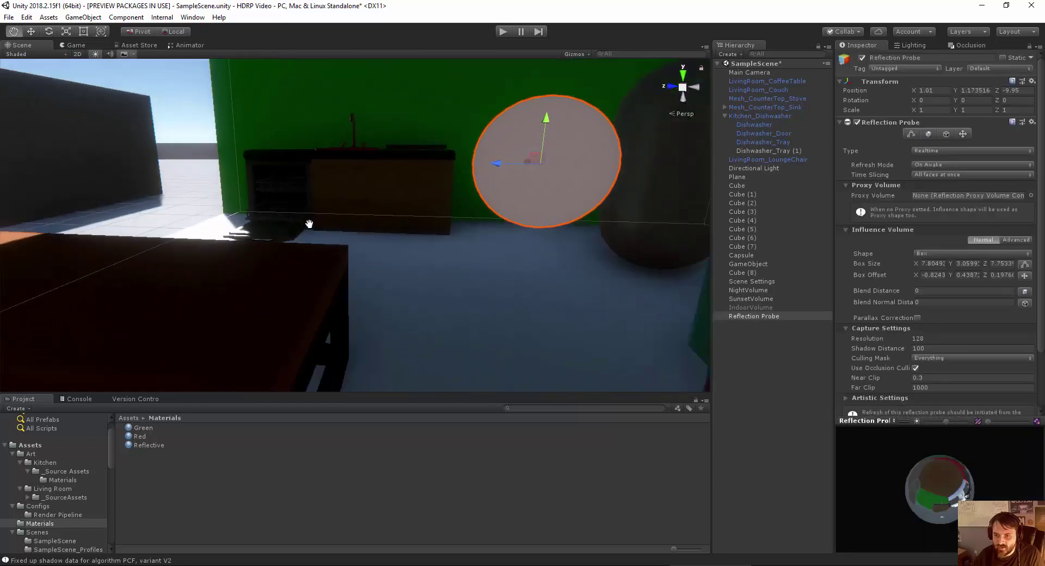
pyautogui.moveTo(301, 216); pyautogui.dragTo(416, 158, button='right')
pyautogui.moveTo(450, 80); pyautogui.dragTo(390, 267, button='middle')
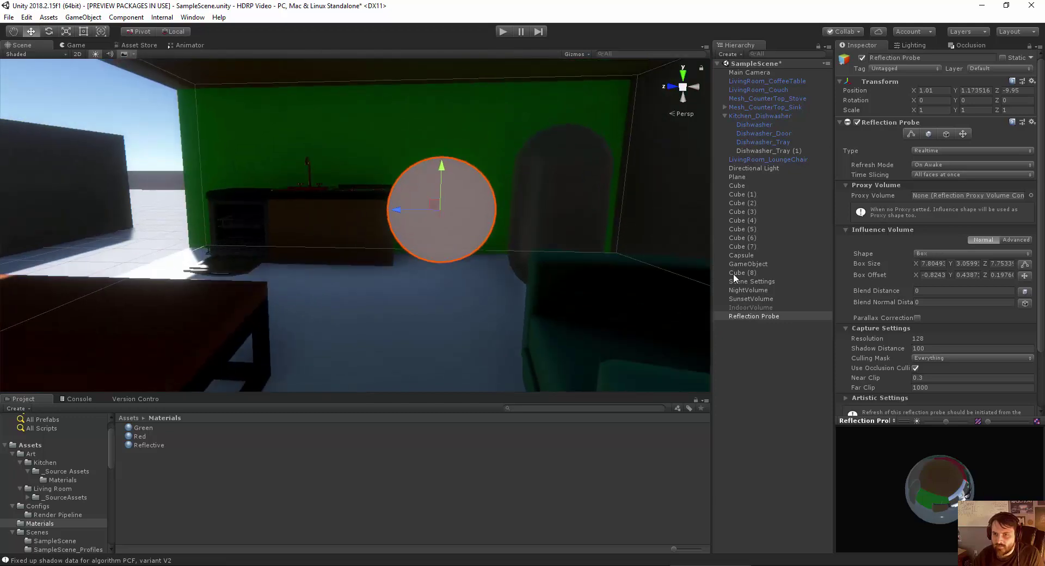
# Step: Extend the Reflection Probe's influence box down through the floor, to a height of about 3.15
pyautogui.click(912, 134)
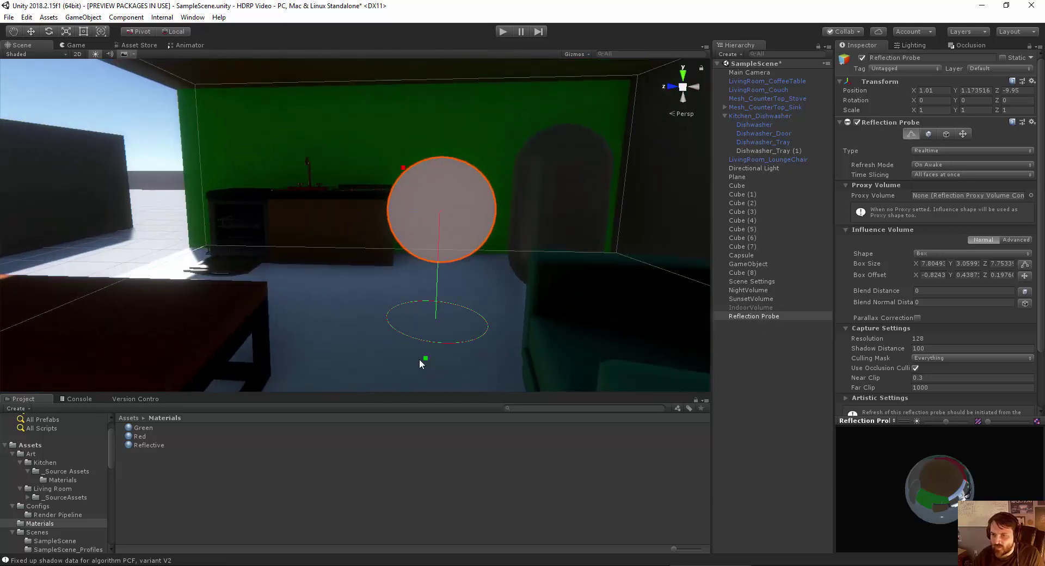
pyautogui.moveTo(421, 360)
pyautogui.mouseDown()
pyautogui.moveTo(422, 417)
pyautogui.moveTo(427, 354)
pyautogui.moveTo(427, 368)
pyautogui.mouseUp()
pyautogui.click(913, 134)
pyautogui.scroll(-3, 969, 280)
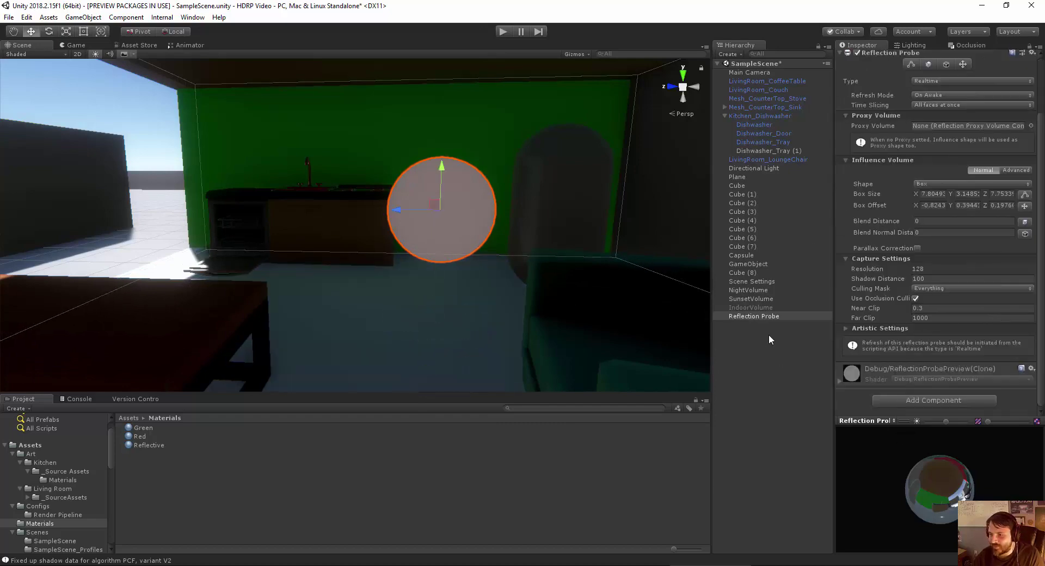
# Step: Set both Metallic and Smoothness of the Reflective material to 1
pyautogui.click(155, 446)
pyautogui.click(994, 223)
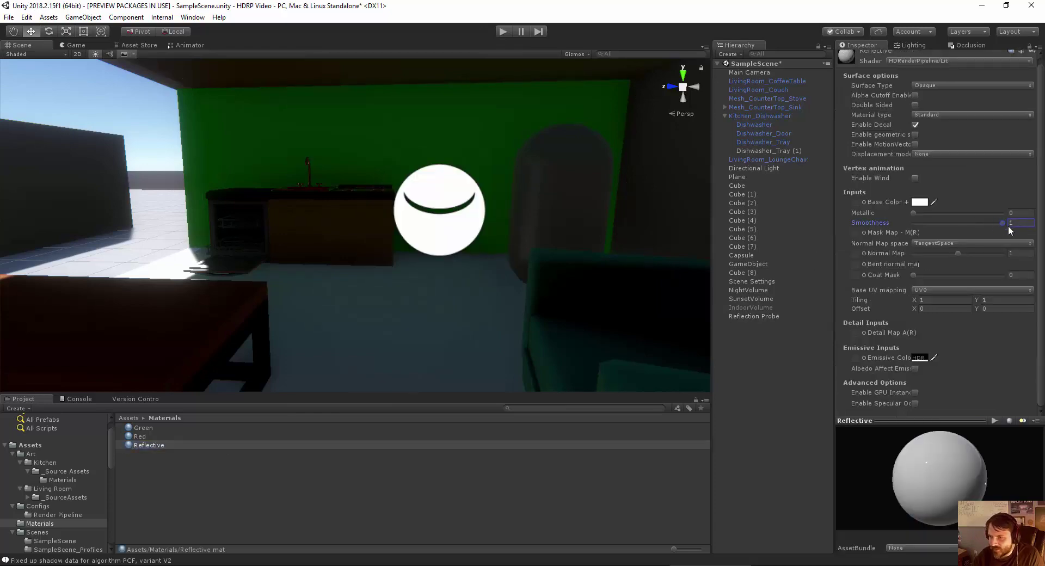
pyautogui.moveTo(915, 213); pyautogui.dragTo(1031, 222)
pyautogui.moveTo(381, 267); pyautogui.dragTo(365, 225, button='right')
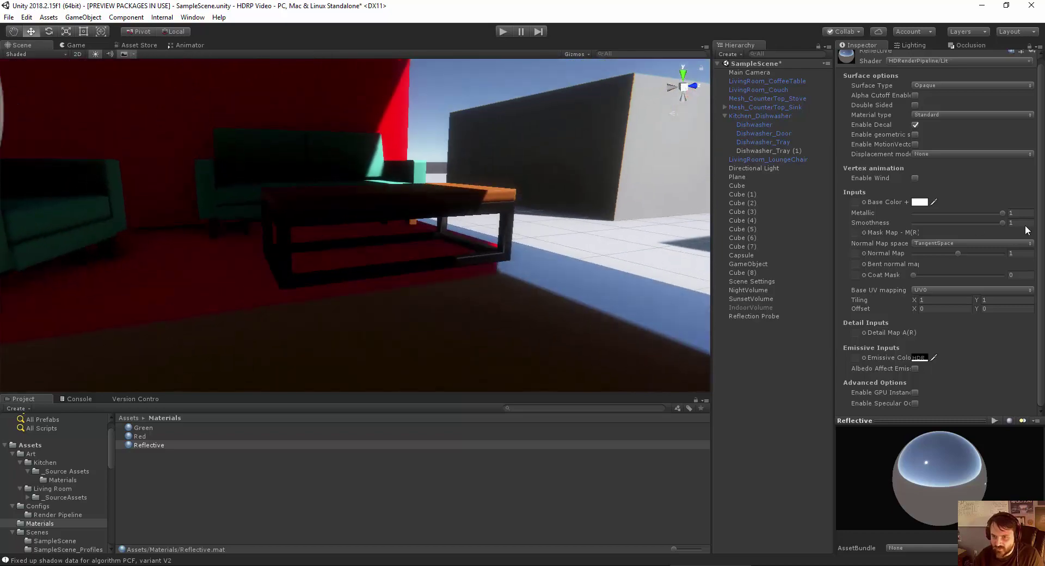
pyautogui.moveTo(1002, 222)
pyautogui.mouseDown()
pyautogui.moveTo(982, 224)
pyautogui.moveTo(1007, 224)
pyautogui.mouseUp()
pyautogui.moveTo(443, 224); pyautogui.dragTo(603, 274, button='right')
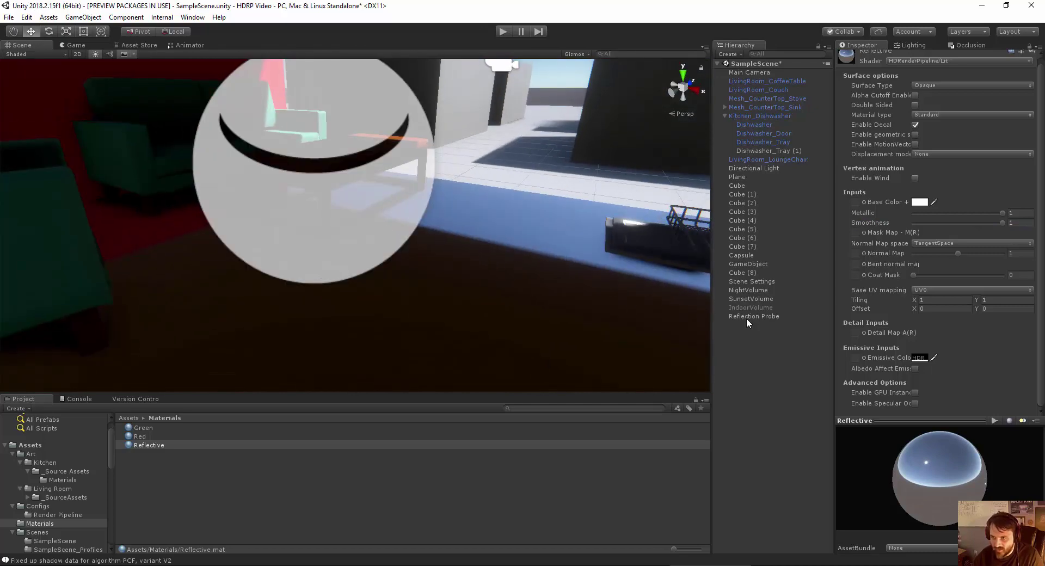
# Step: Select the Reflection Probe and review the room's reflections and the available influence volume shapes
pyautogui.click(745, 317)
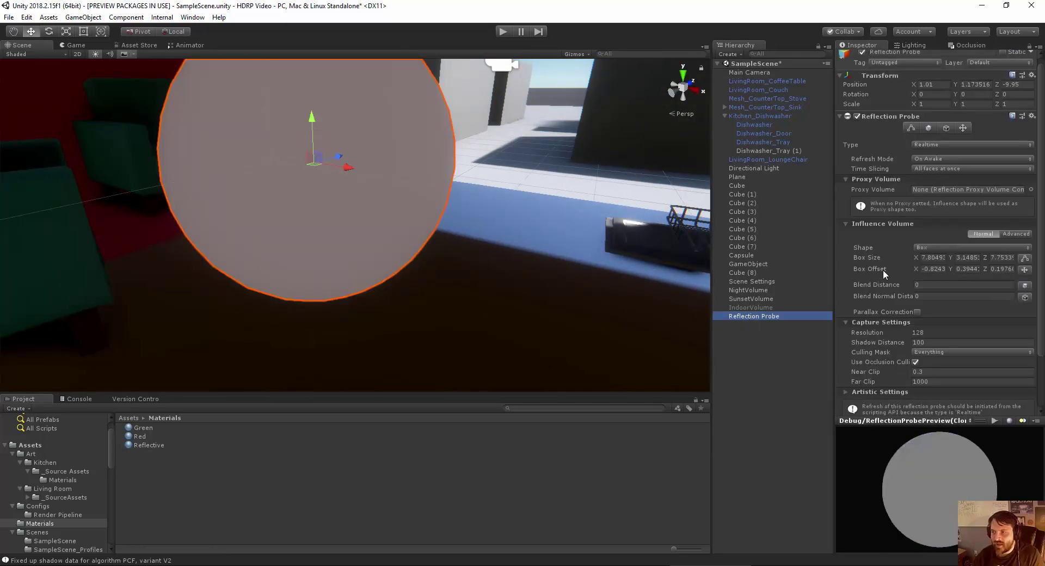
pyautogui.scroll(-3, 896, 247)
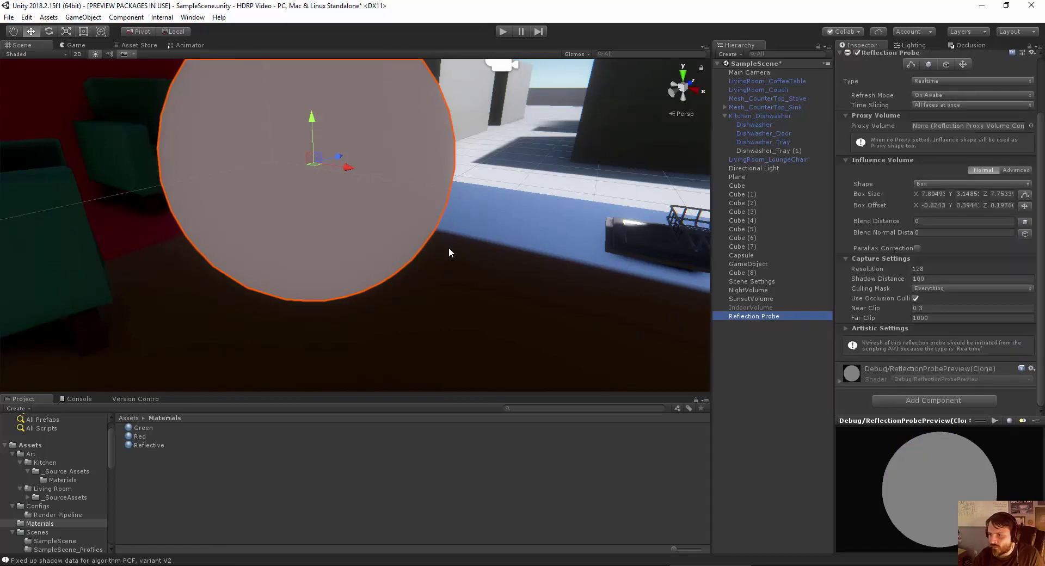
pyautogui.keyDown('alt'); pyautogui.moveTo(450, 253); pyautogui.dragTo(280, 223); pyautogui.keyUp('alt')
pyautogui.moveTo(279, 223); pyautogui.dragTo(338, 276, button='right')
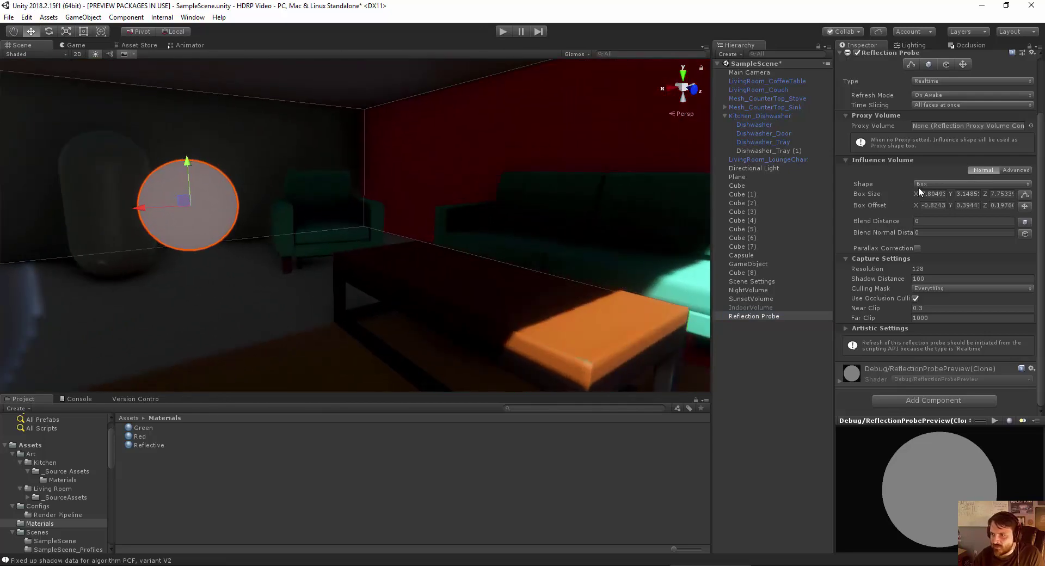
pyautogui.click(938, 184)
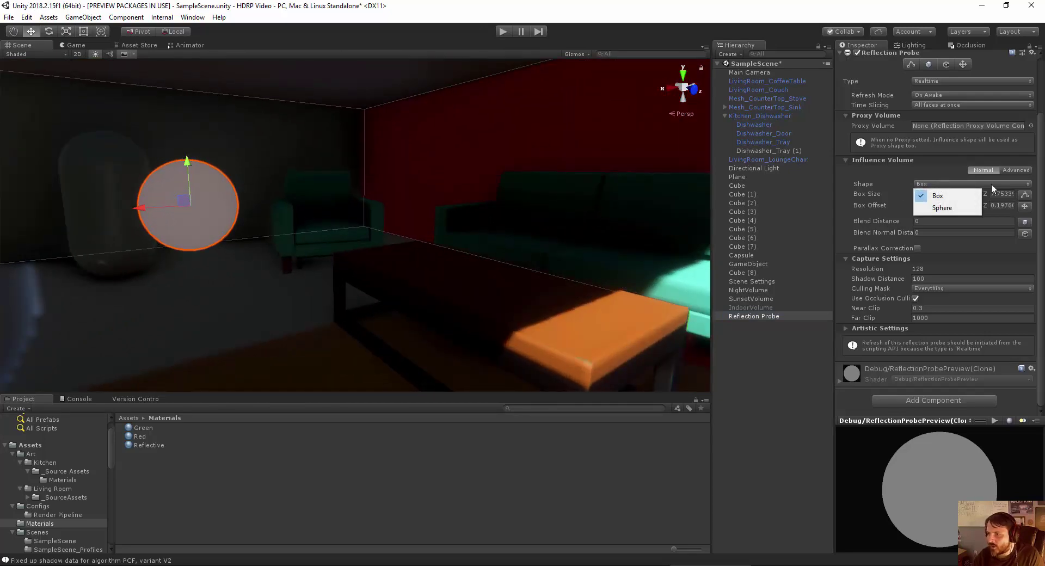
pyautogui.click(1018, 187)
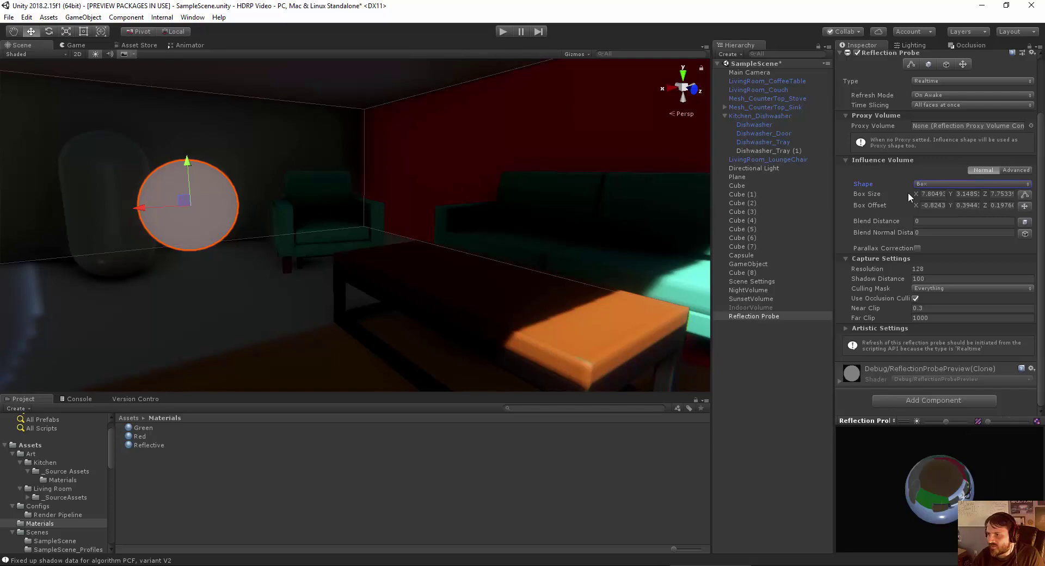
pyautogui.scroll(2, 913, 199)
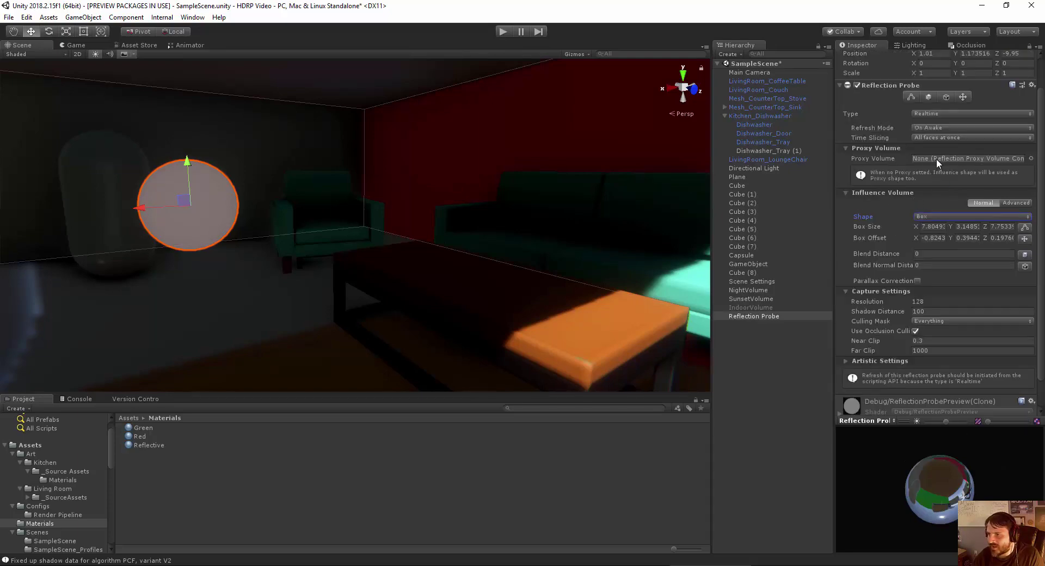
# Step: Try a Sphere influence volume with a radius of about 5.03 and a blend distance of about 2.03, and return the shape to Box
pyautogui.click(938, 215)
pyautogui.click(940, 243)
pyautogui.moveTo(382, 245)
pyautogui.keyDown('alt'); pyautogui.mouseDown()
pyautogui.moveTo(420, 243)
pyautogui.moveTo(378, 263)
pyautogui.moveTo(343, 255)
pyautogui.moveTo(371, 236)
pyautogui.mouseUp(); pyautogui.keyUp('alt')
pyautogui.keyDown('alt'); pyautogui.scroll(-3, 343, 253); pyautogui.keyUp('alt')
pyautogui.keyDown('alt'); pyautogui.scroll(3, 372, 237); pyautogui.keyUp('alt')
pyautogui.moveTo(872, 225); pyautogui.dragTo(944, 256)
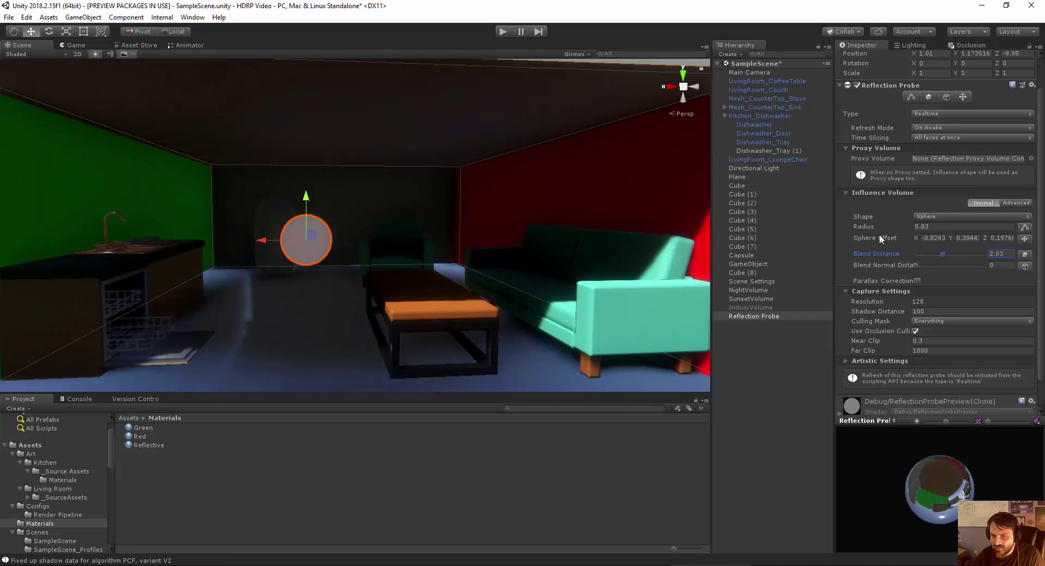
pyautogui.moveTo(880, 227)
pyautogui.mouseDown()
pyautogui.moveTo(913, 227)
pyautogui.moveTo(873, 226)
pyautogui.mouseUp()
pyautogui.click(958, 217)
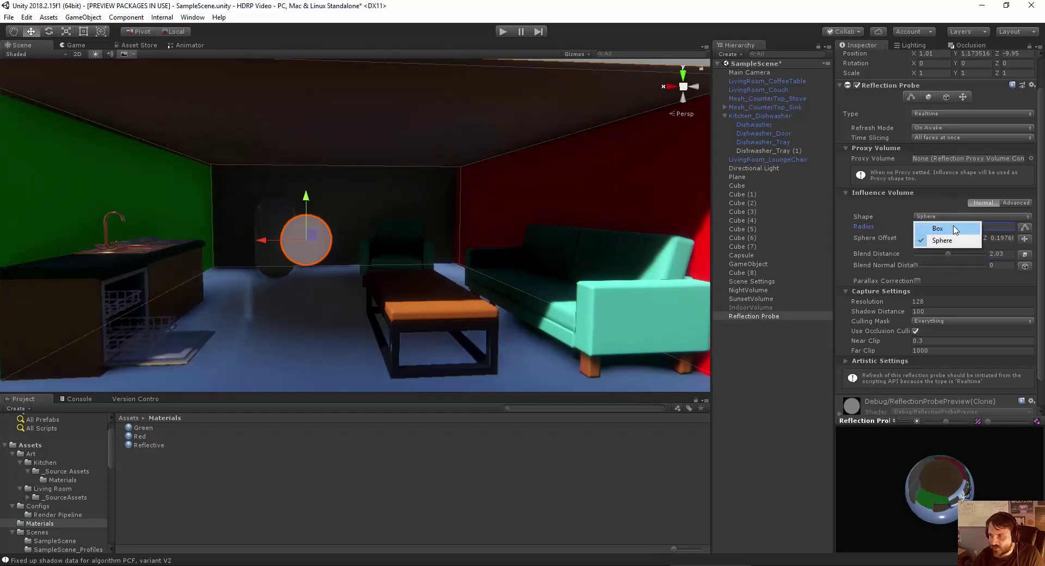
pyautogui.click(934, 226)
# Step: Set the box influence volume's Blend Distance to 1 and check the floor near the kitchen counter
pyautogui.moveTo(903, 252); pyautogui.dragTo(938, 254)
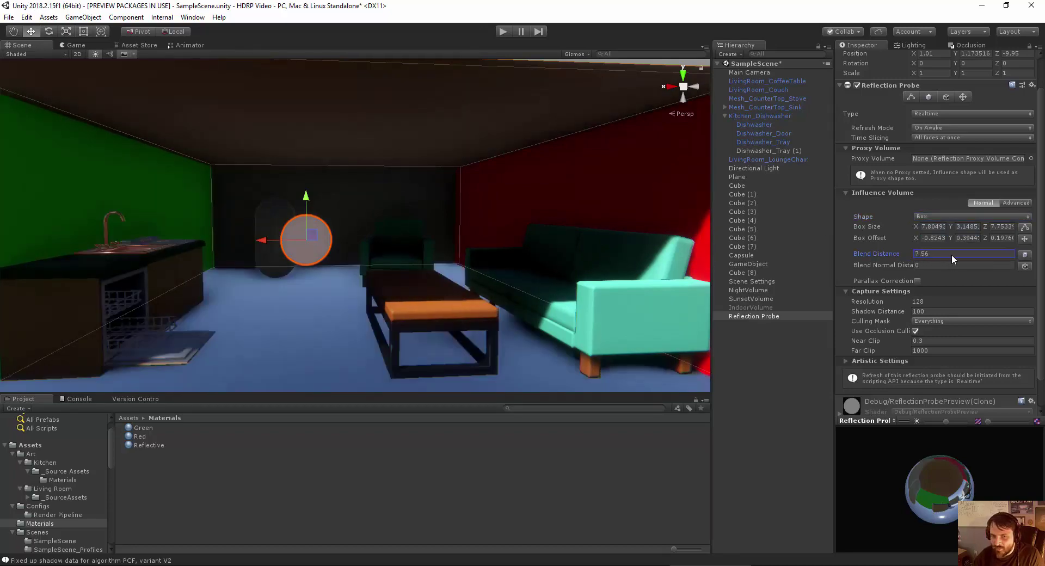
pyautogui.write('1')
pyautogui.scroll(-3, 360, 203)
pyautogui.keyDown('alt'); pyautogui.moveTo(360, 203); pyautogui.dragTo(449, 159, button='middle'); pyautogui.keyUp('alt')
pyautogui.keyDown('alt'); pyautogui.moveTo(449, 159); pyautogui.dragTo(485, 191); pyautogui.keyUp('alt')
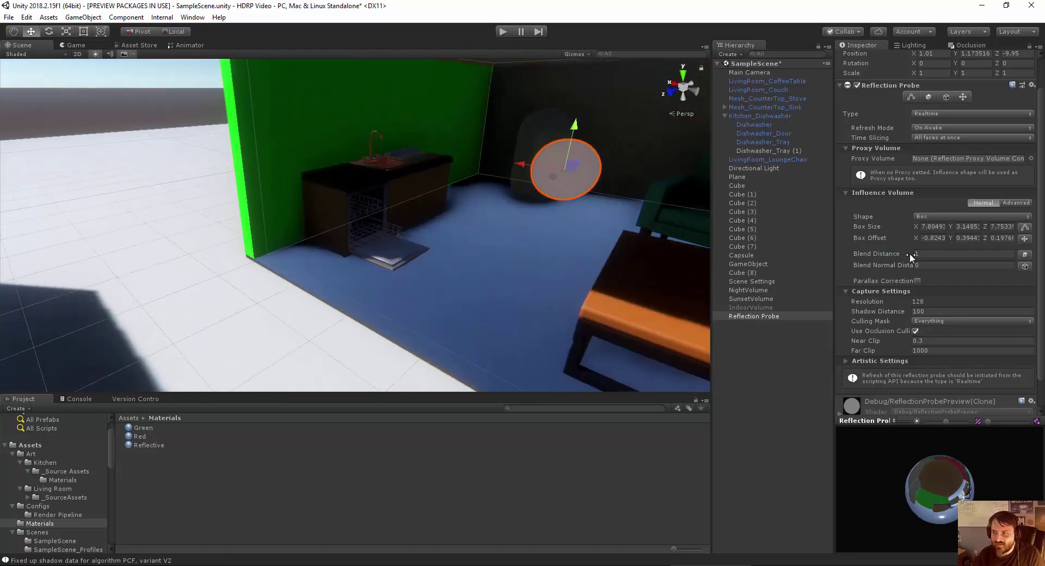
# Step: Try Blend Distance values of about -0.33 and 0.12 to compare the floor reflections, and set it back to 1
pyautogui.moveTo(907, 253); pyautogui.dragTo(888, 261)
pyautogui.keyDown('alt'); pyautogui.moveTo(380, 218); pyautogui.dragTo(330, 214); pyautogui.keyUp('alt')
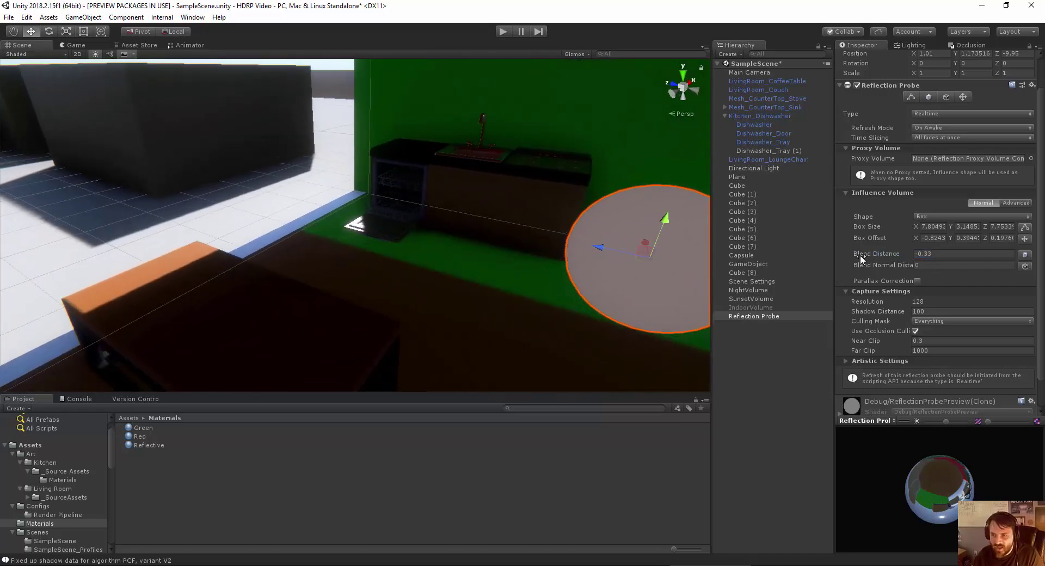
pyautogui.moveTo(860, 254); pyautogui.dragTo(878, 252)
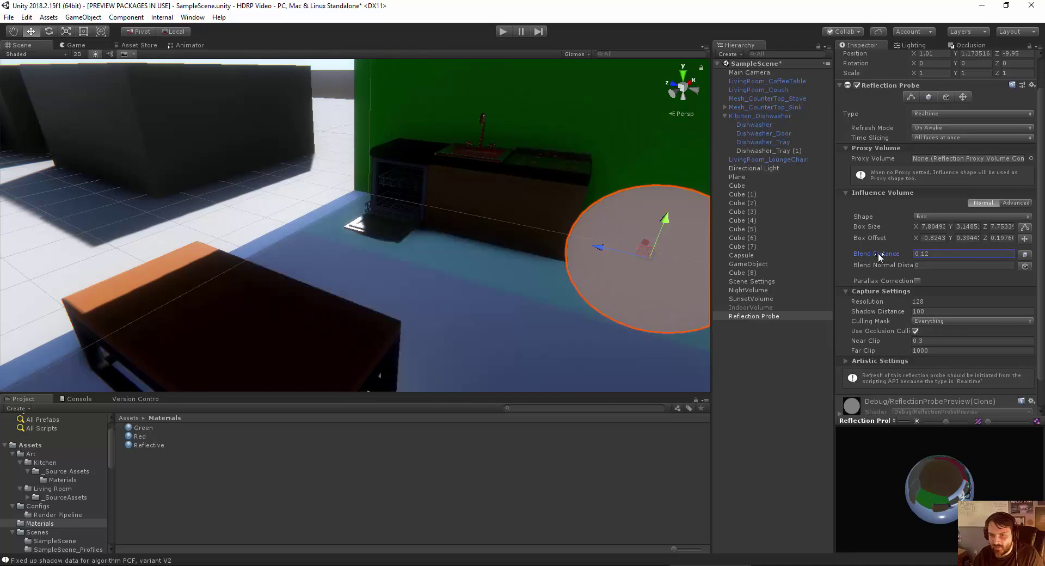
pyautogui.click(950, 251)
pyautogui.write('1')
pyautogui.scroll(-3, 408, 242)
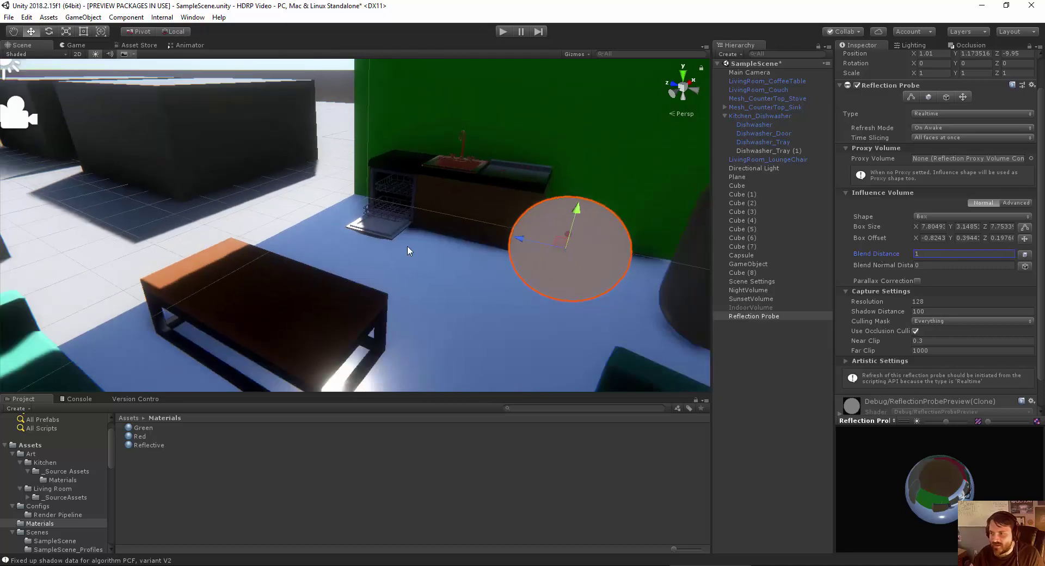
pyautogui.keyDown('alt'); pyautogui.moveTo(409, 244); pyautogui.dragTo(367, 211); pyautogui.keyUp('alt')
pyautogui.moveTo(367, 211); pyautogui.dragTo(366, 212, button='right')
pyautogui.press('e')
# Step: Reset the influence volume's Blend Distance to 0 and check the green wall's reflection on the floor
pyautogui.click(931, 254)
pyautogui.write('0')
pyautogui.scroll(-2, 325, 241)
pyautogui.moveTo(325, 241); pyautogui.dragTo(274, 261, button='middle')
pyautogui.keyDown('alt'); pyautogui.moveTo(274, 260); pyautogui.dragTo(311, 249); pyautogui.keyUp('alt')
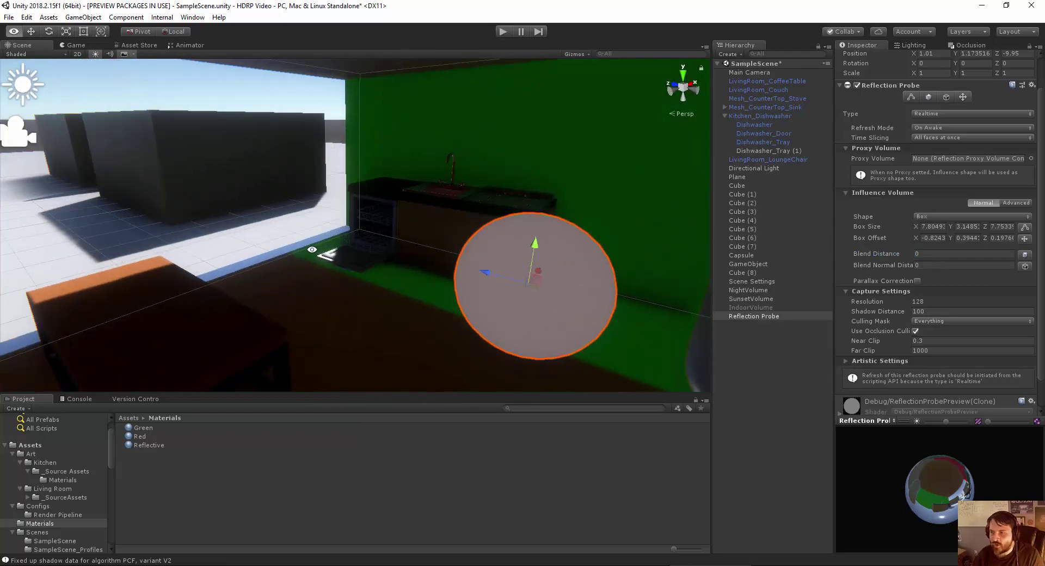
# Step: Switch the Reflection Probe's influence volume parameters from Normal to Advanced mode
pyautogui.click(889, 265)
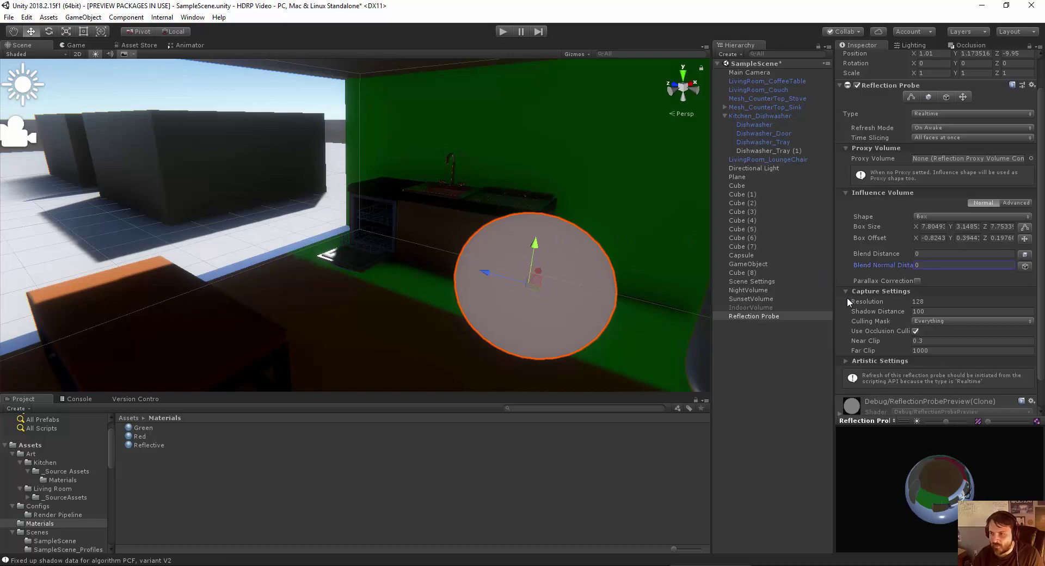
pyautogui.scroll(2, 902, 251)
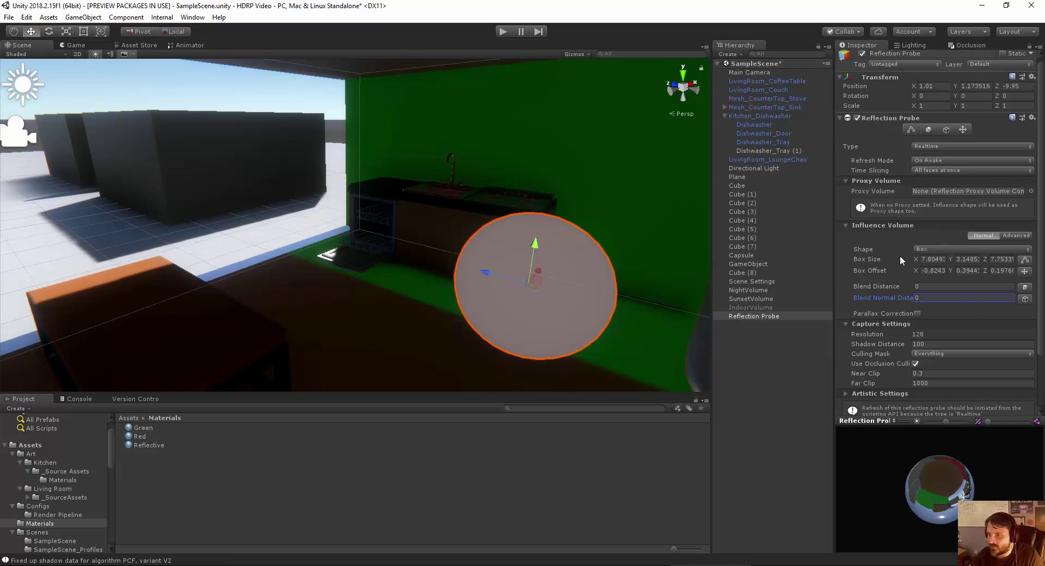
pyautogui.click(976, 237)
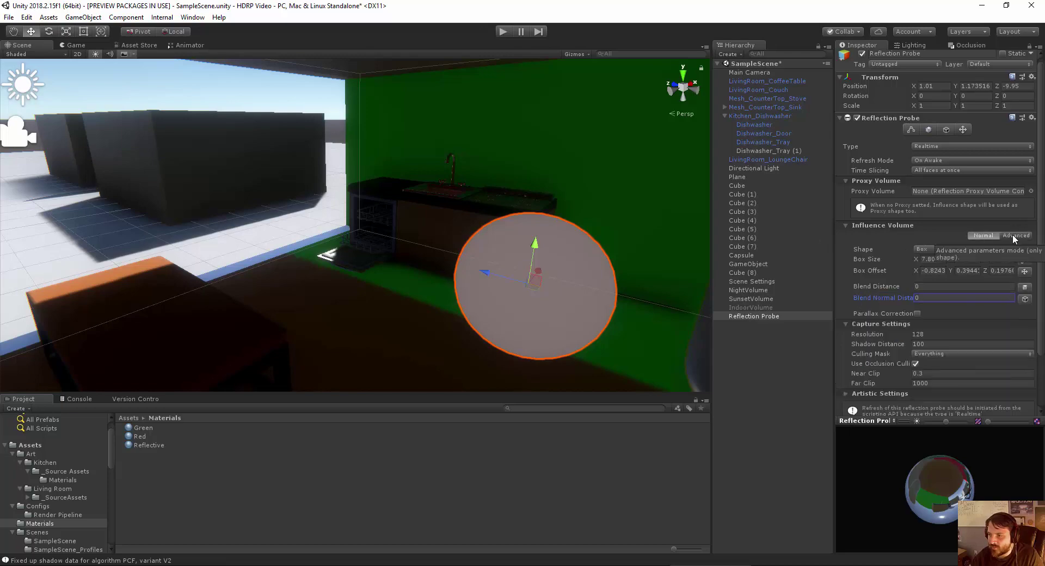
pyautogui.moveTo(333, 235); pyautogui.dragTo(310, 218, button='middle')
pyautogui.click(309, 218)
pyautogui.click(455, 206)
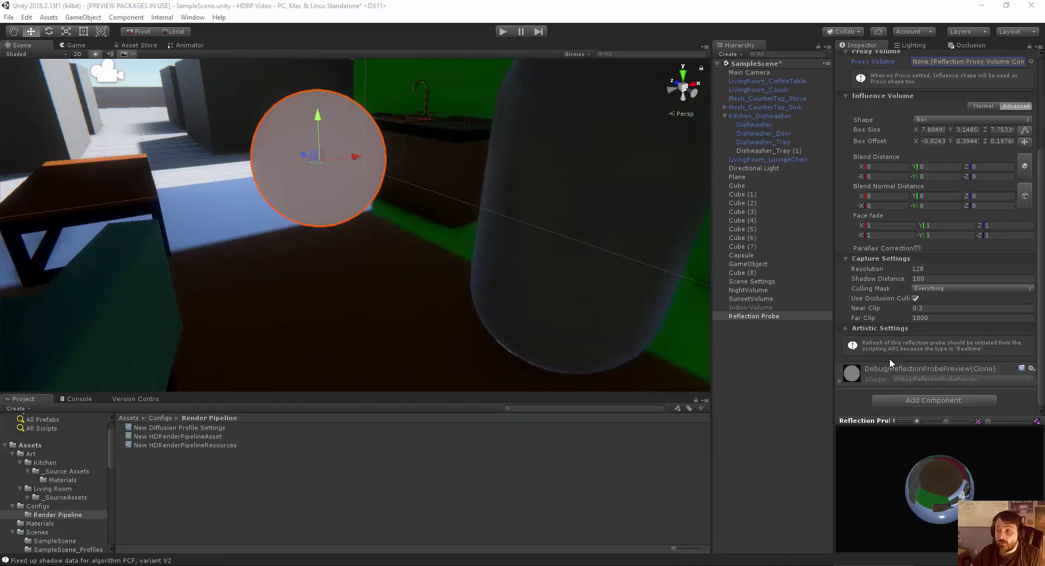
# Step: Review the Reflection Probe's proxy, influence and capture settings and look at the room from its back wall
pyautogui.scroll(5, 912, 294)
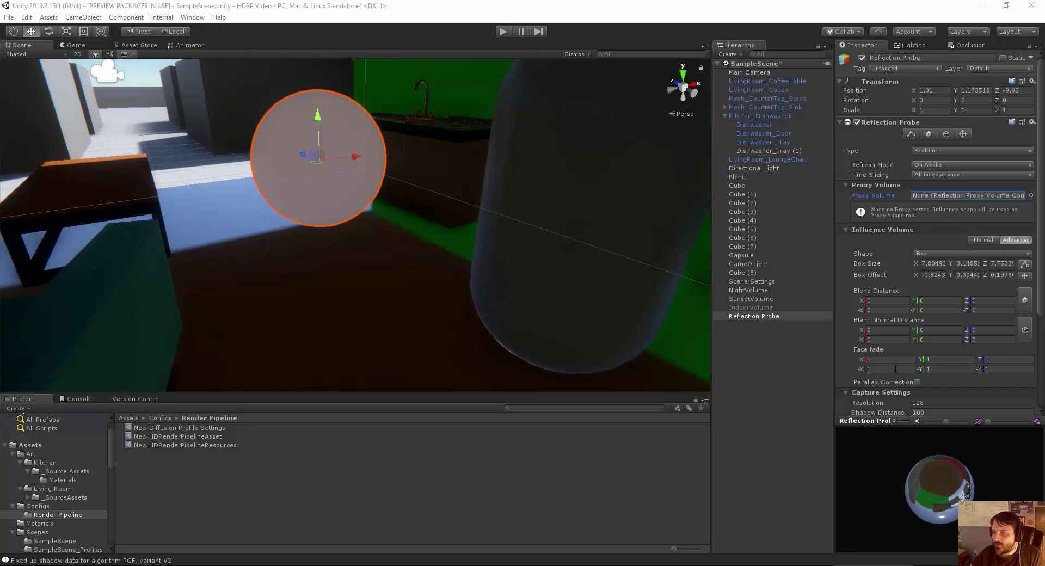
pyautogui.scroll(-4, 901, 308)
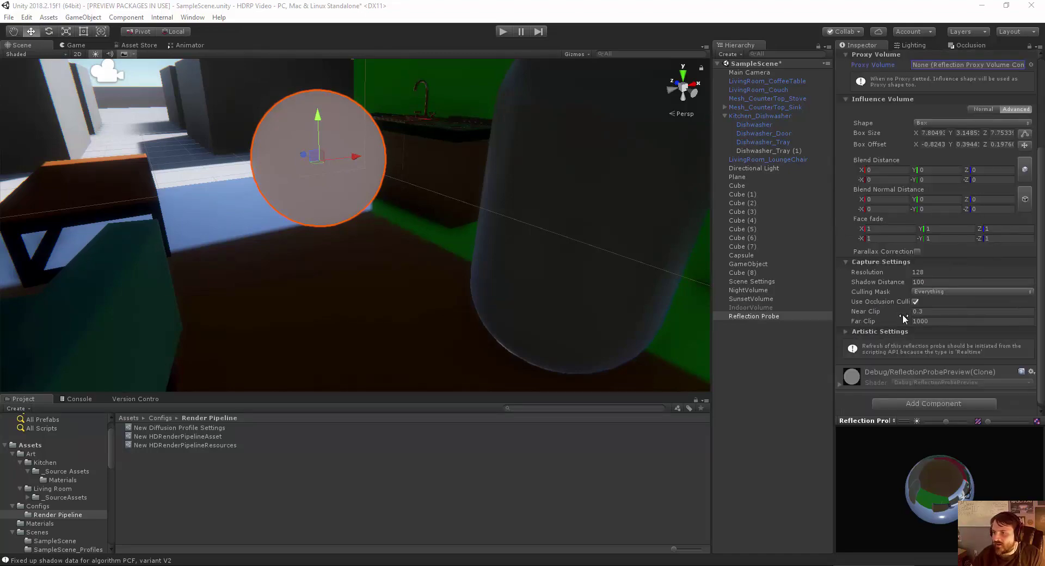
pyautogui.scroll(-5, 296, 176)
pyautogui.moveTo(296, 175); pyautogui.dragTo(352, 226, button='middle')
pyautogui.keyDown('alt'); pyautogui.moveTo(352, 226); pyautogui.dragTo(277, 174); pyautogui.keyUp('alt')
pyautogui.moveTo(277, 174); pyautogui.dragTo(344, 225, button='right')
pyautogui.scroll(-1, 872, 304)
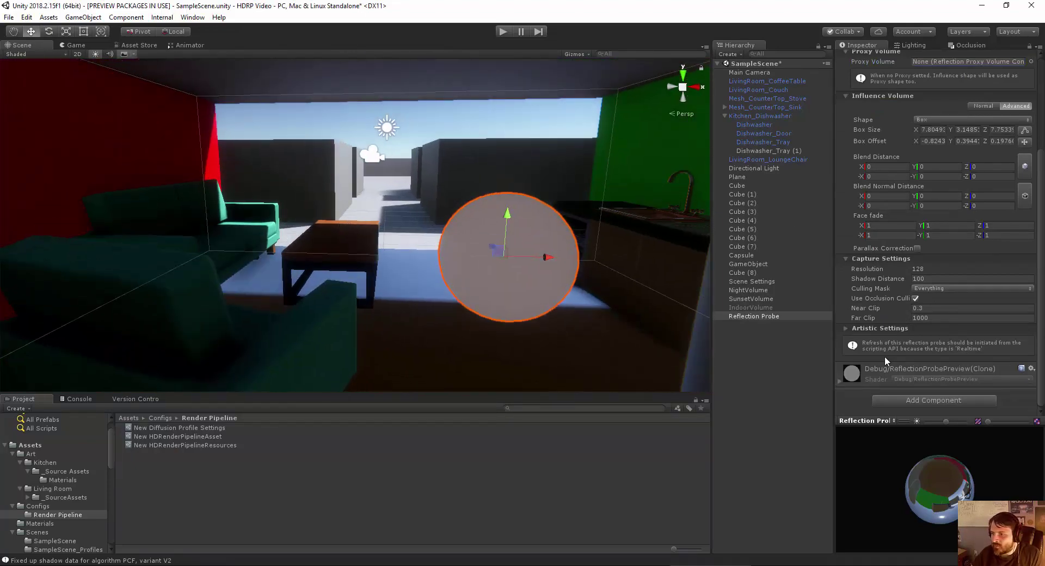
# Step: Search the components for "refl" and add a Reflection Proxy Volume Component to the Reflection Probe
pyautogui.click(910, 403)
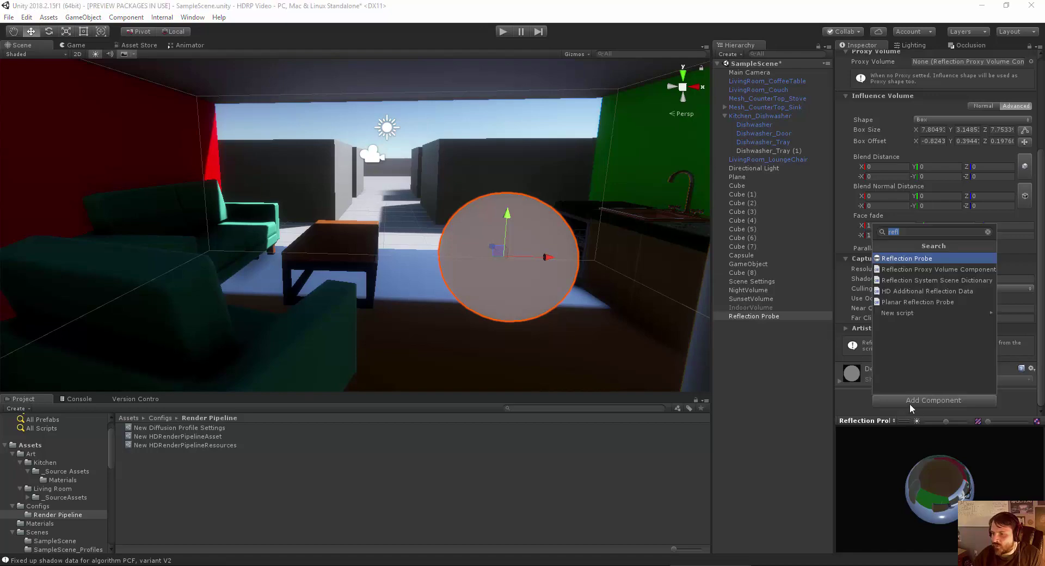
pyautogui.press('BackSpace')
pyautogui.write('e')
pyautogui.press('BackSpace')
pyautogui.write('refl')
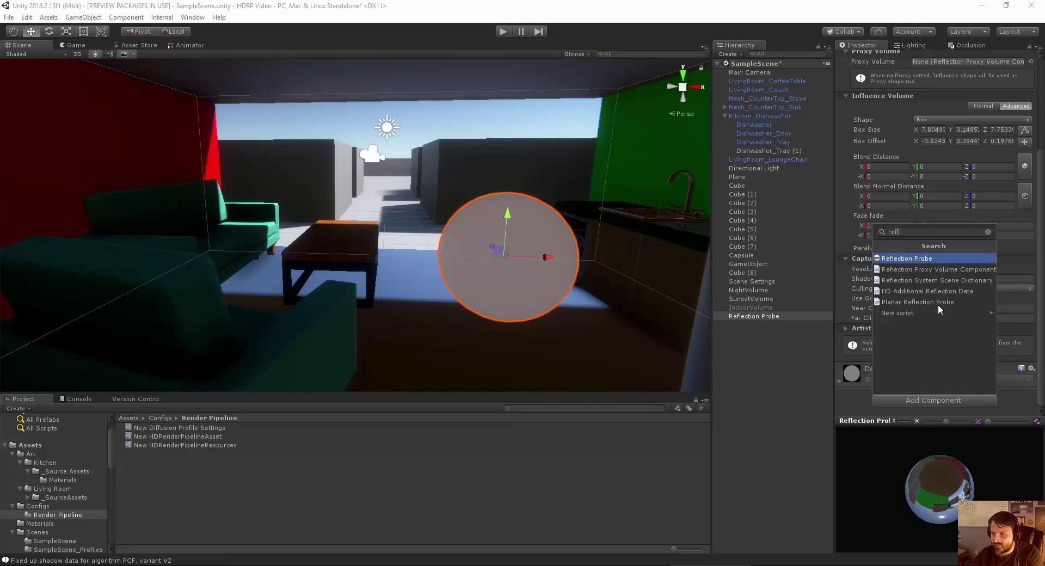
pyautogui.click(918, 270)
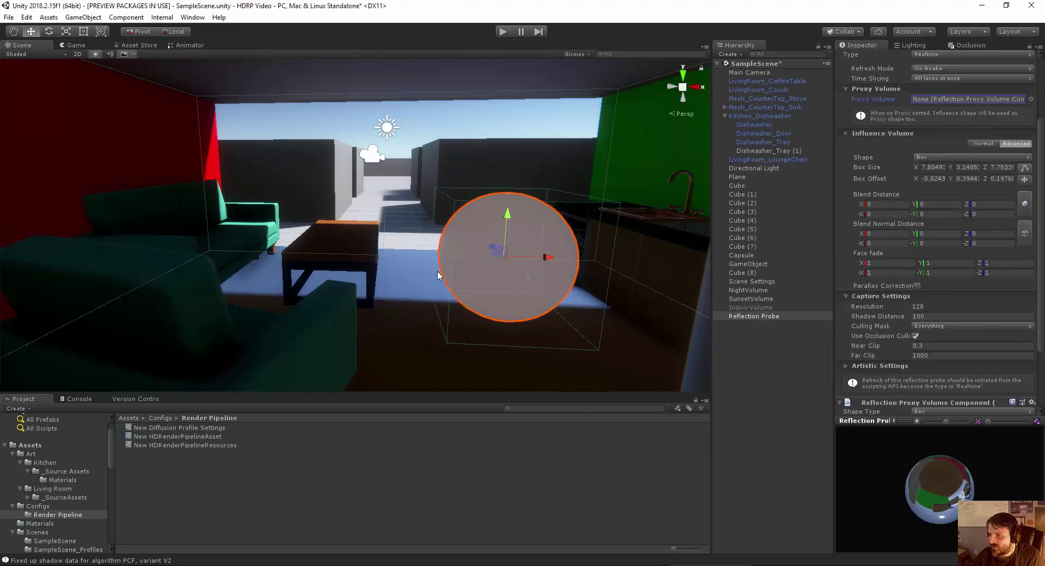
pyautogui.moveTo(440, 277); pyautogui.dragTo(433, 250, button='middle')
pyautogui.scroll(-3, 888, 327)
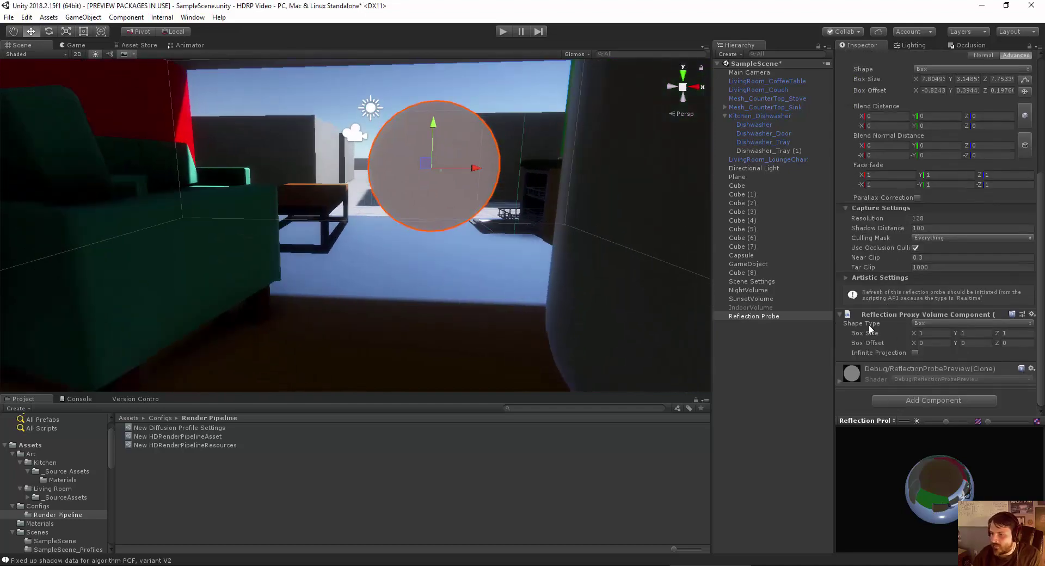
pyautogui.scroll(3, 878, 332)
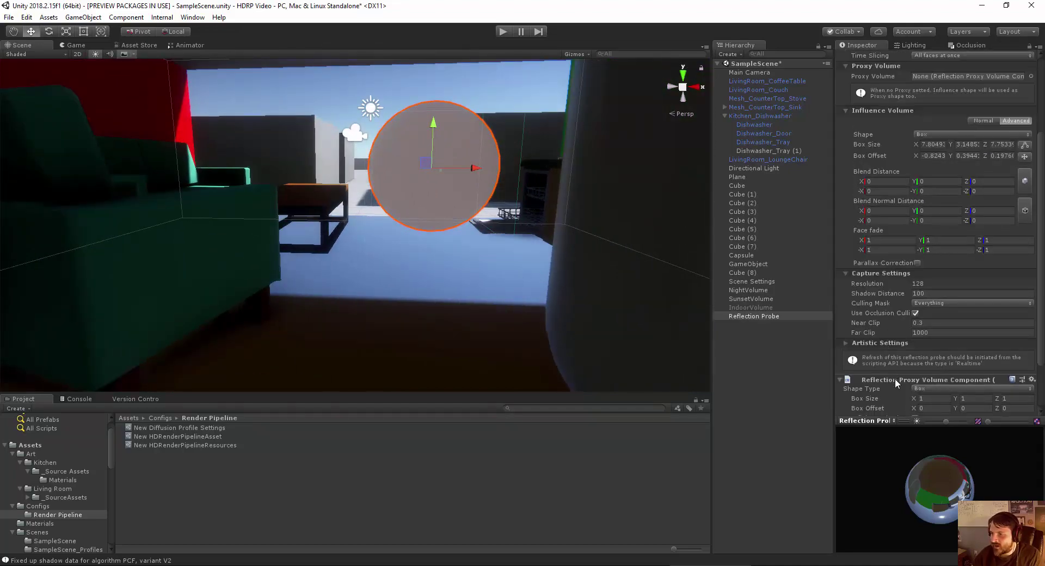
# Step: Assign the probe's own Reflection Proxy Volume Component as its Proxy Volume and widen the proxy box to 5.84 in X
pyautogui.moveTo(896, 378); pyautogui.dragTo(954, 79)
pyautogui.keyDown('alt'); pyautogui.moveTo(556, 222); pyautogui.dragTo(505, 184); pyautogui.keyUp('alt')
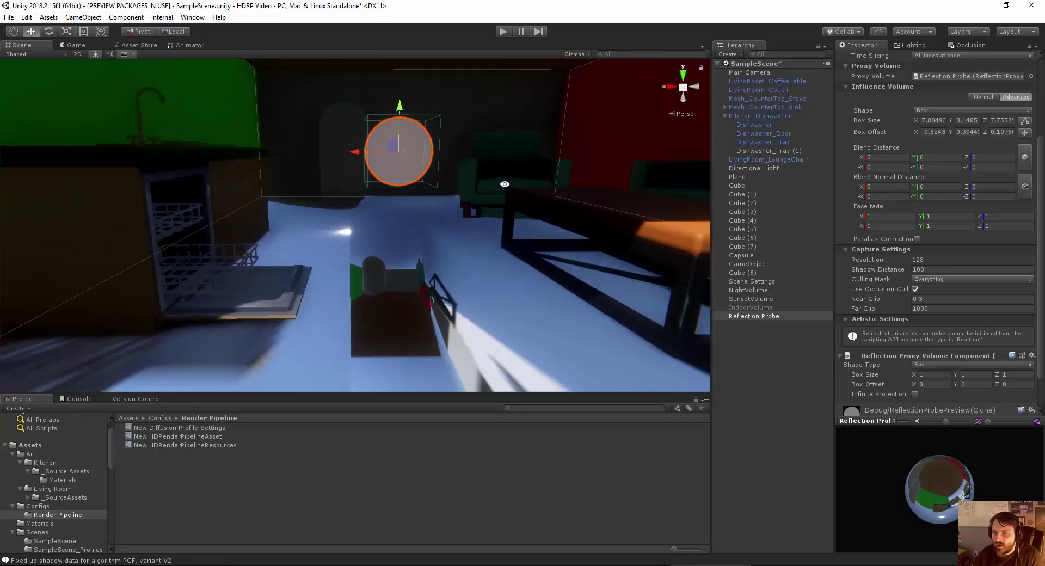
pyautogui.scroll(-2, 936, 344)
pyautogui.moveTo(915, 334); pyautogui.dragTo(1004, 344)
pyautogui.keyDown('alt'); pyautogui.moveTo(636, 332); pyautogui.dragTo(405, 335); pyautogui.keyUp('alt')
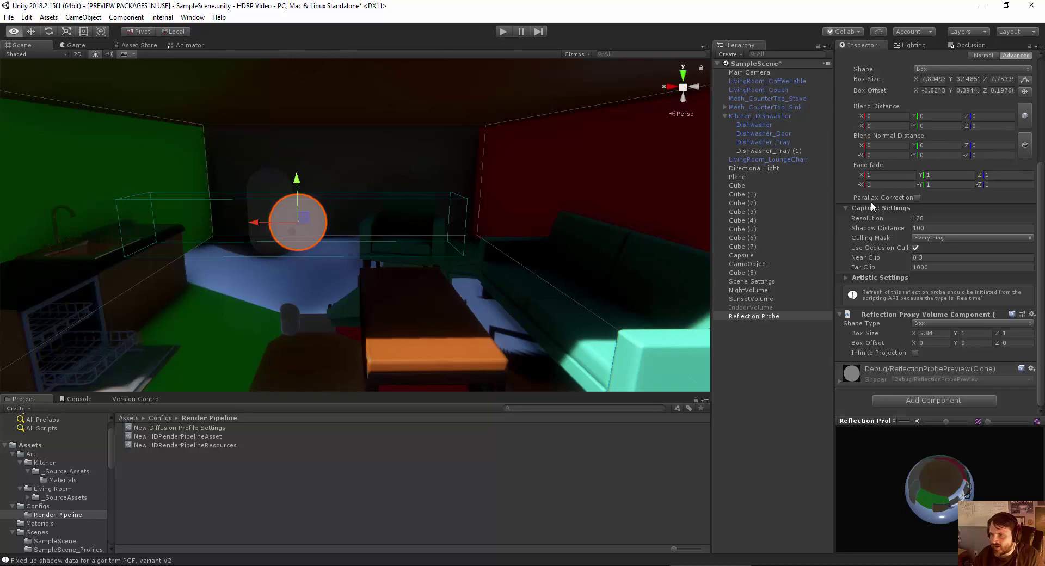
# Step: Copy the influence volume's X box size, 7.804935, into the proxy volume's X box size
pyautogui.scroll(3, 851, 169)
pyautogui.scroll(-3, 874, 199)
pyautogui.scroll(5, 908, 281)
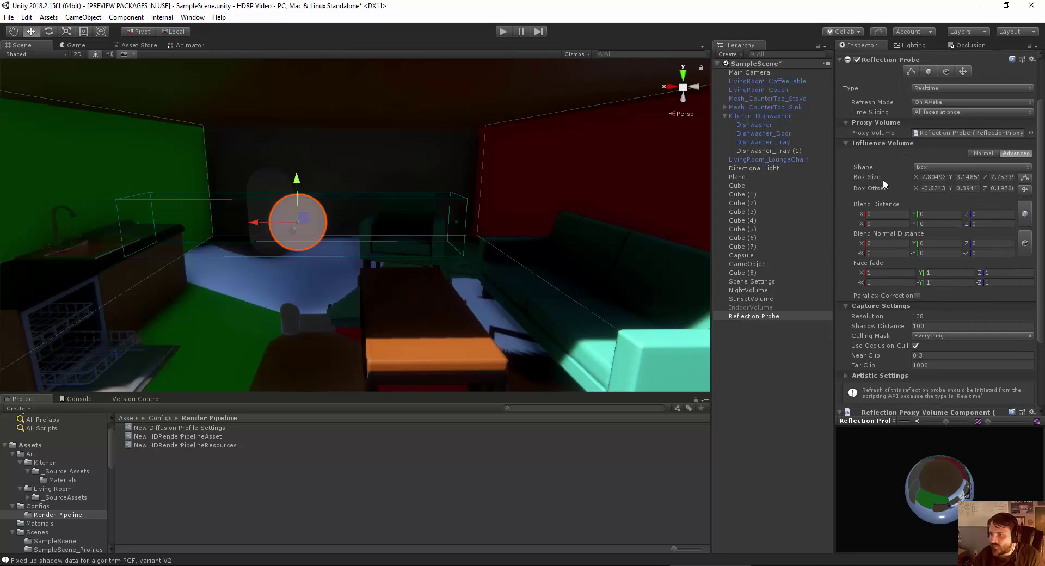
pyautogui.scroll(2, 906, 230)
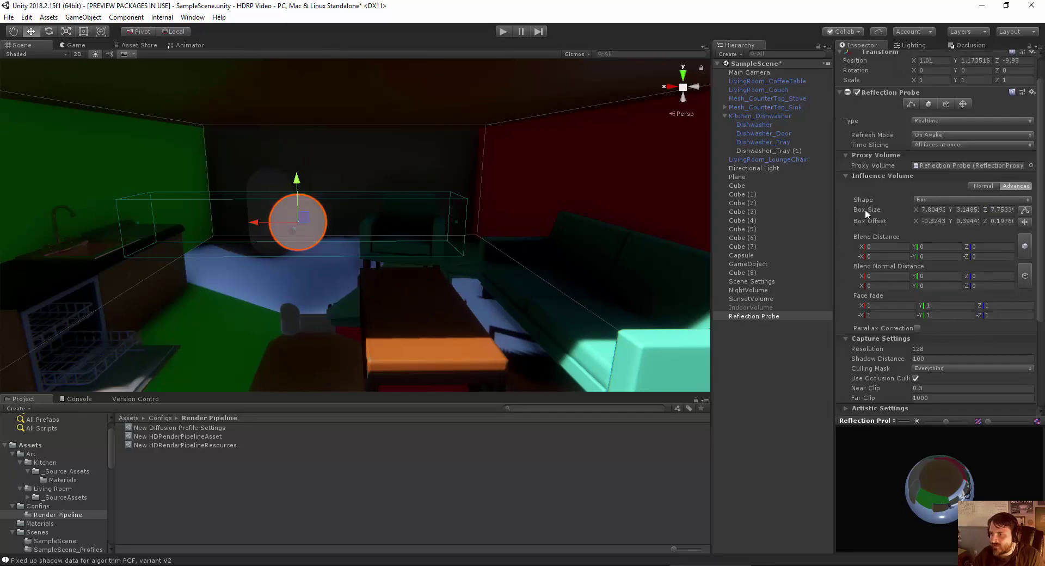
pyautogui.click(932, 209)
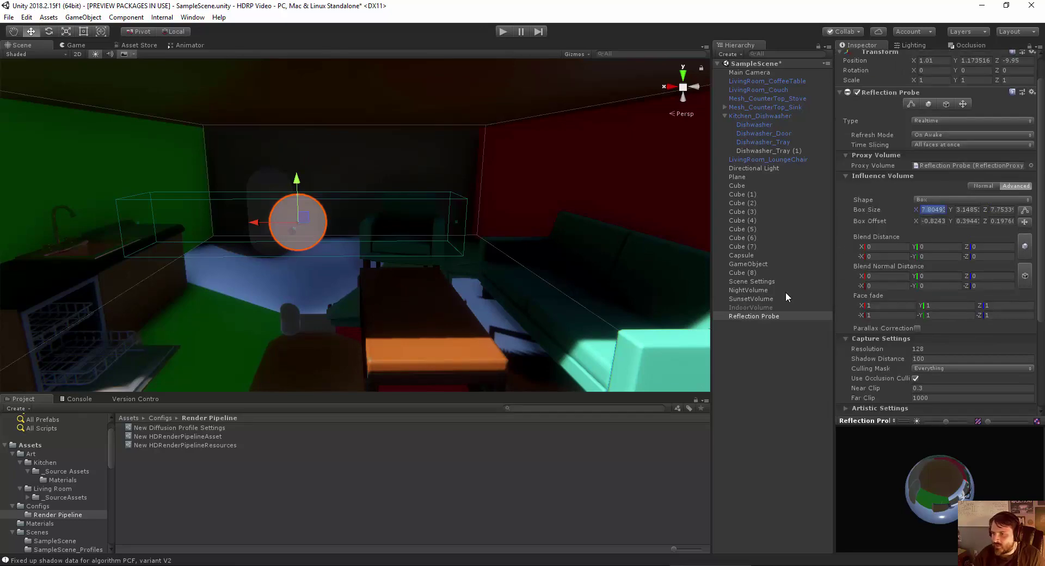
pyautogui.scroll(-6, 902, 348)
pyautogui.click(936, 333)
# Step: Match the proxy volume's remaining box size to the influence volume, with Y 3.148519 and Z 7.753399
pyautogui.scroll(4, 926, 228)
pyautogui.click(967, 177)
pyautogui.hotkey('ctrl', 'c')
pyautogui.scroll(-4, 943, 353)
pyautogui.click(974, 333)
pyautogui.hotkey('ctrl', 'v')
pyautogui.scroll(3, 951, 218)
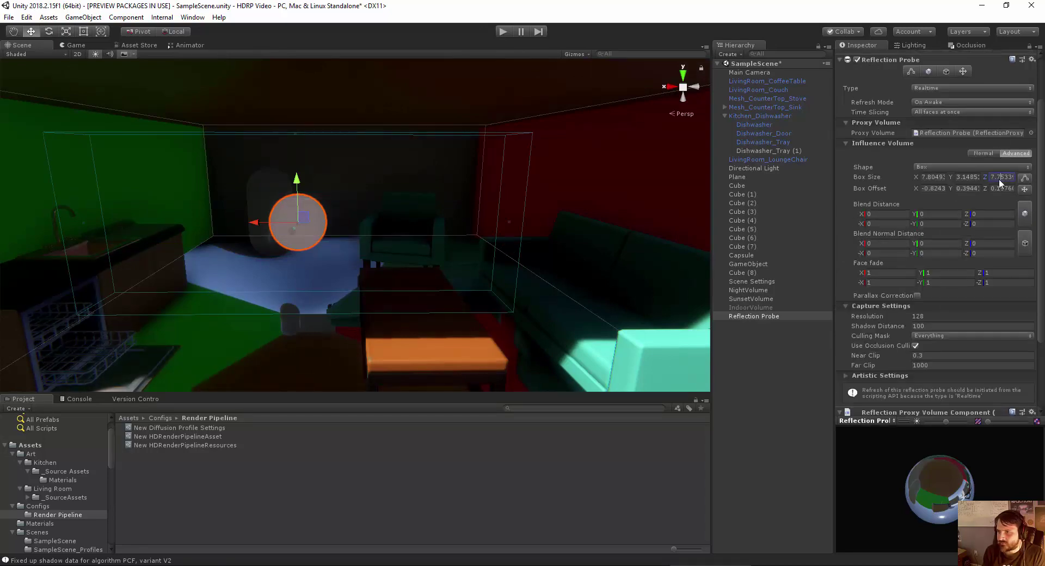
pyautogui.scroll(-4, 975, 363)
pyautogui.click(1012, 333)
pyautogui.write('7.753399')
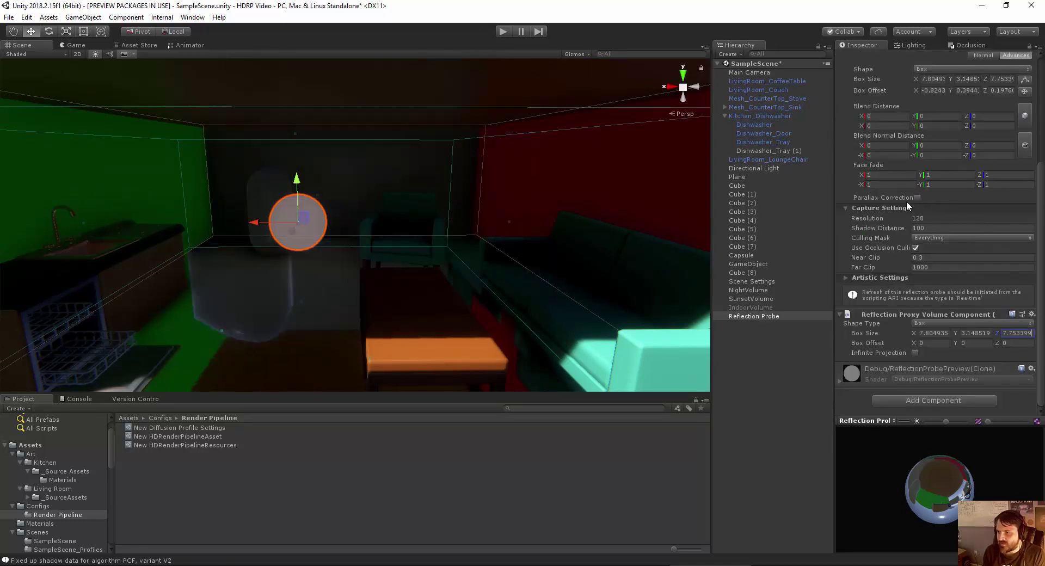
# Step: Match the proxy volume's box offset to the influence volume: X -0.8243542, Y 0.394419 and Z 0.1976089
pyautogui.scroll(3, 936, 158)
pyautogui.click(932, 157)
pyautogui.scroll(-3, 926, 332)
pyautogui.click(930, 343)
pyautogui.write('-0.8243542')
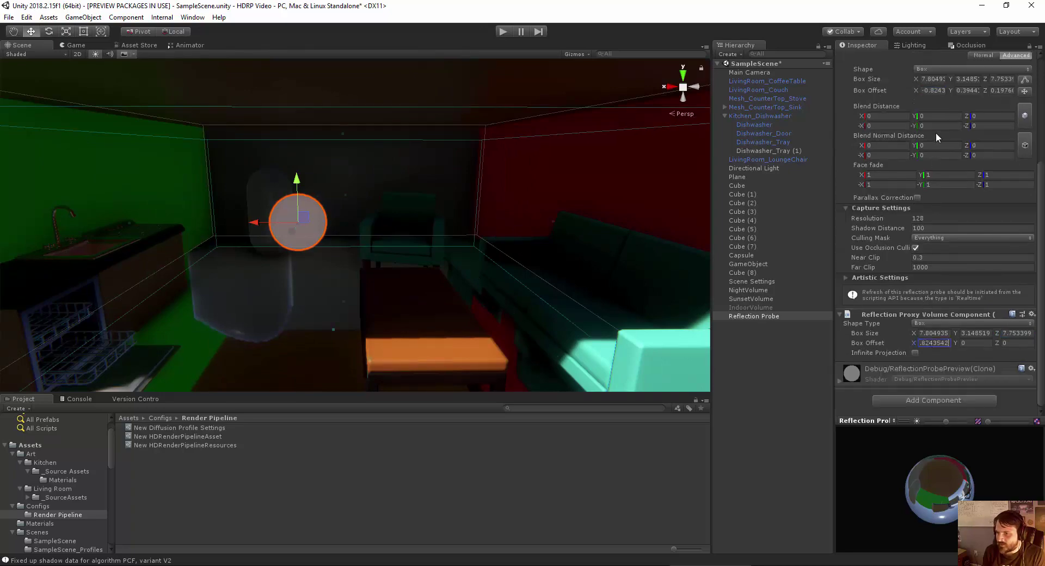
pyautogui.click(964, 91)
pyautogui.click(966, 344)
pyautogui.write('0.394419')
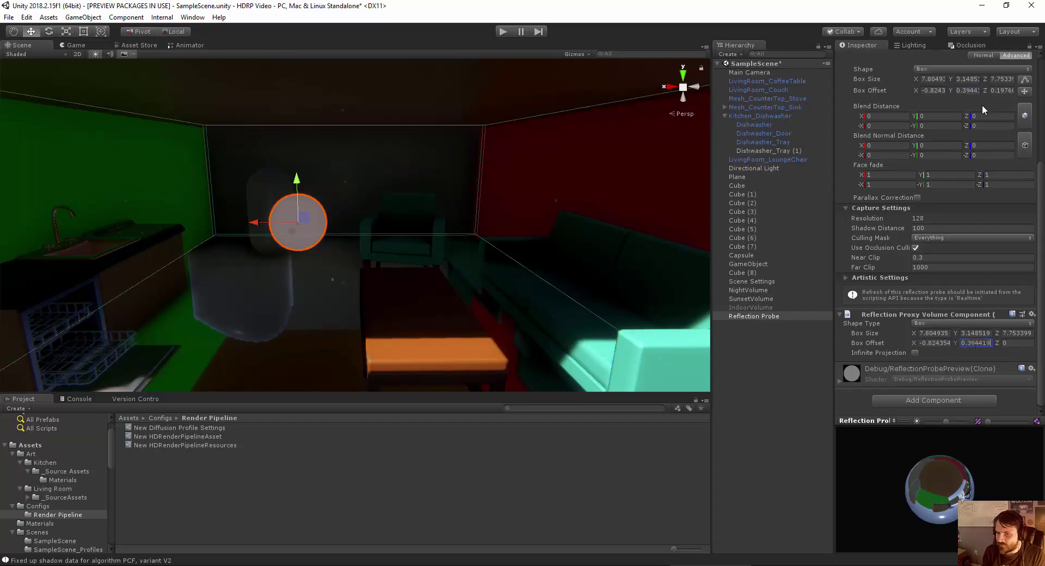
pyautogui.click(1006, 91)
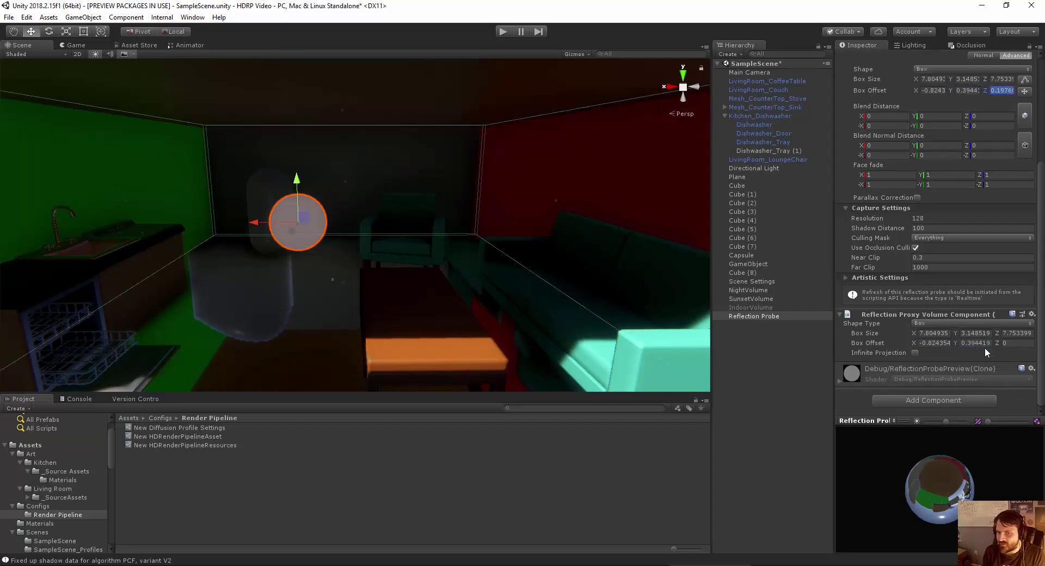
pyautogui.click(1014, 345)
pyautogui.write('0.1976089')
# Step: Examine the floor reflections of the capsule, walls, couch and outside blocks from several viewpoints in the room
pyautogui.scroll(-3, 342, 242)
pyautogui.keyDown('alt'); pyautogui.moveTo(342, 242); pyautogui.dragTo(463, 245); pyautogui.keyUp('alt')
pyautogui.moveTo(463, 245); pyautogui.dragTo(424, 241, button='middle')
pyautogui.keyDown('alt'); pyautogui.moveTo(424, 241); pyautogui.dragTo(287, 212); pyautogui.keyUp('alt')
pyautogui.moveTo(287, 212)
pyautogui.mouseDown(button='middle')
pyautogui.moveTo(316, 195)
pyautogui.moveTo(403, 203)
pyautogui.moveTo(420, 189)
pyautogui.moveTo(276, 201)
pyautogui.moveTo(273, 228)
pyautogui.mouseUp(button='middle')
pyautogui.moveTo(274, 228); pyautogui.dragTo(378, 238)
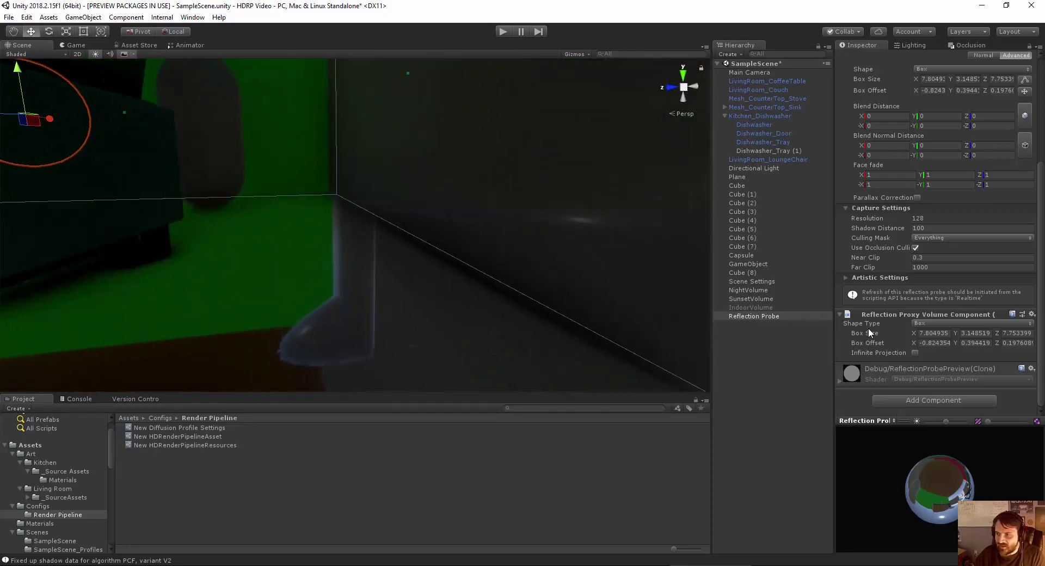
pyautogui.scroll(2, 942, 312)
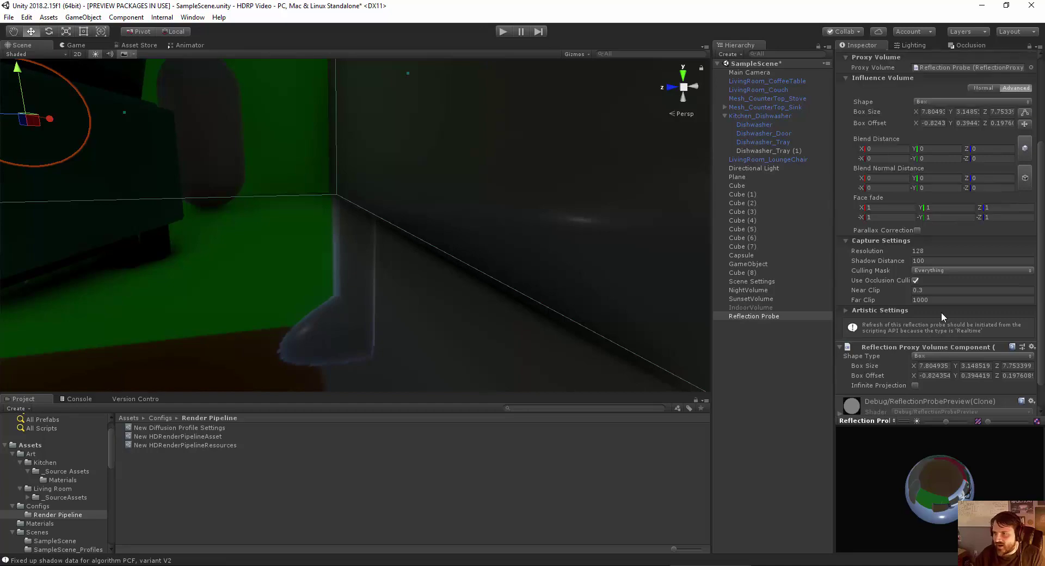
pyautogui.moveTo(196, 230); pyautogui.dragTo(381, 228, button='middle')
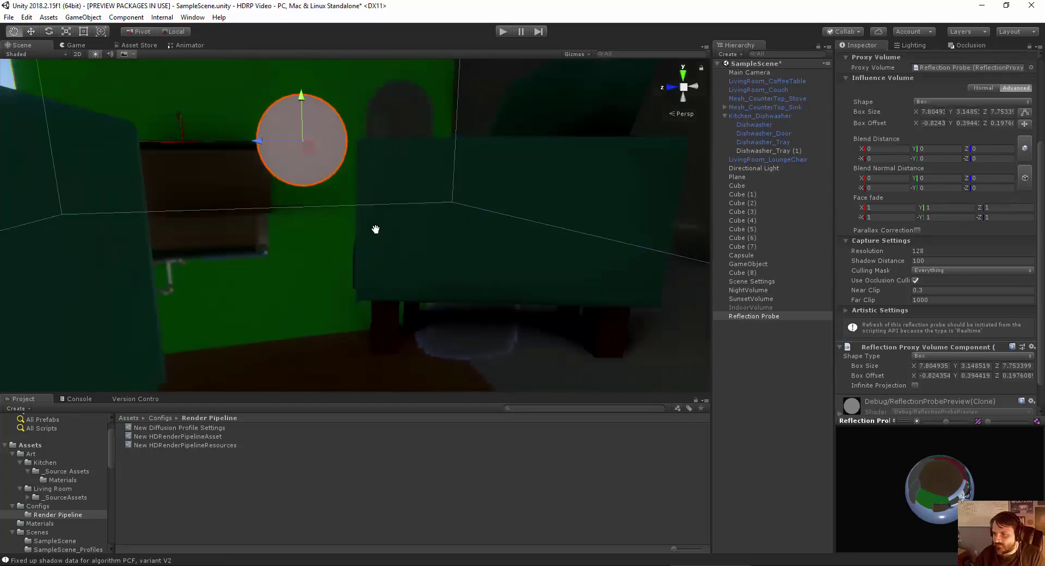
pyautogui.keyDown('alt'); pyautogui.moveTo(381, 229); pyautogui.dragTo(308, 256); pyautogui.keyUp('alt')
pyautogui.moveTo(308, 256); pyautogui.dragTo(464, 263, button='middle')
pyautogui.keyDown('alt'); pyautogui.moveTo(464, 264); pyautogui.dragTo(483, 301); pyautogui.keyUp('alt')
pyautogui.moveTo(483, 302); pyautogui.dragTo(311, 205, button='right')
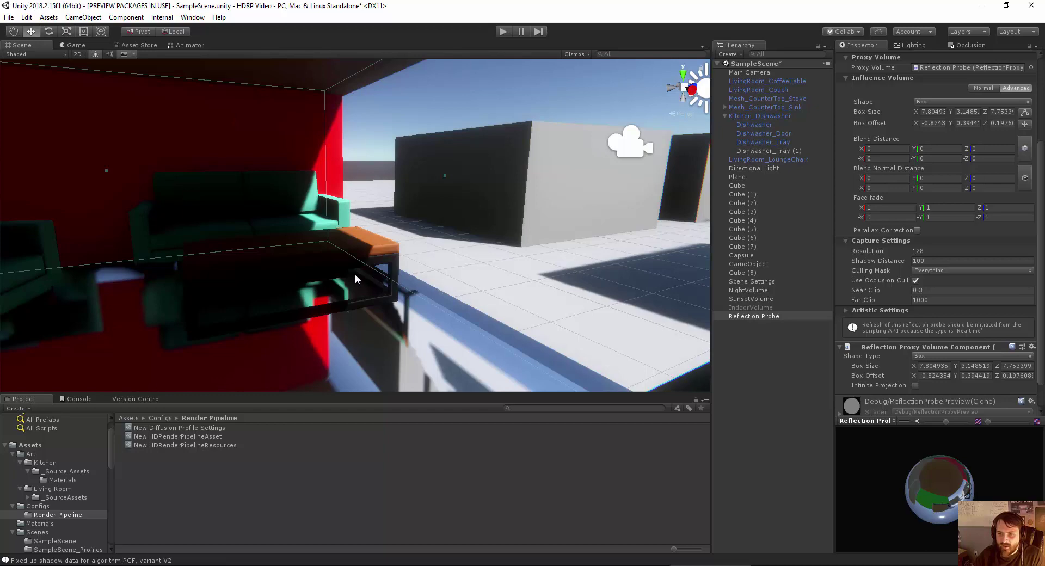
pyautogui.moveTo(341, 190); pyautogui.dragTo(416, 255, button='right')
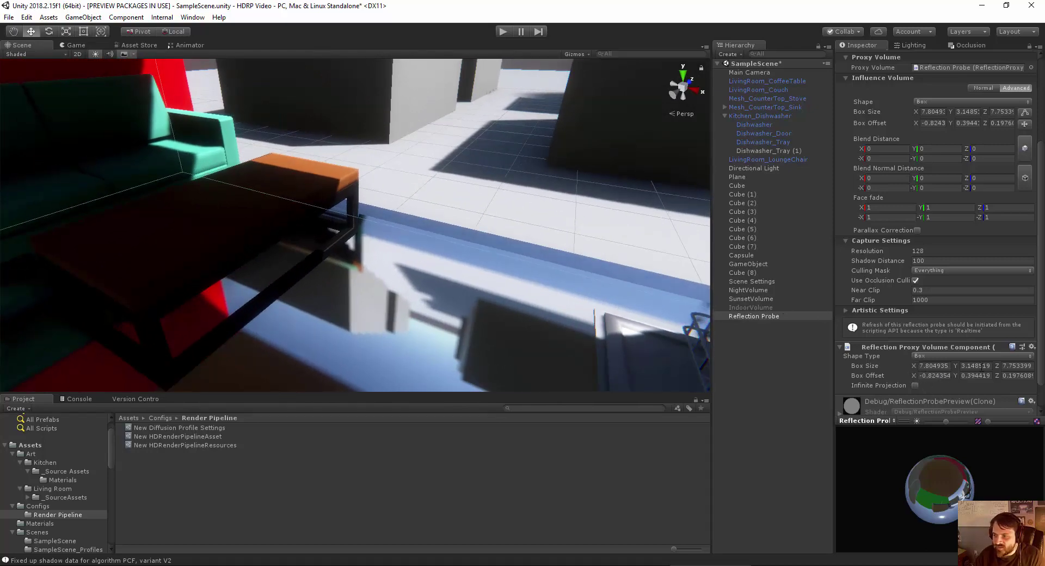
# Step: Extend the influence volume to about 7.83 in Z past the room's open side and set the proxy's Z box size to 14.35
pyautogui.scroll(3, 956, 254)
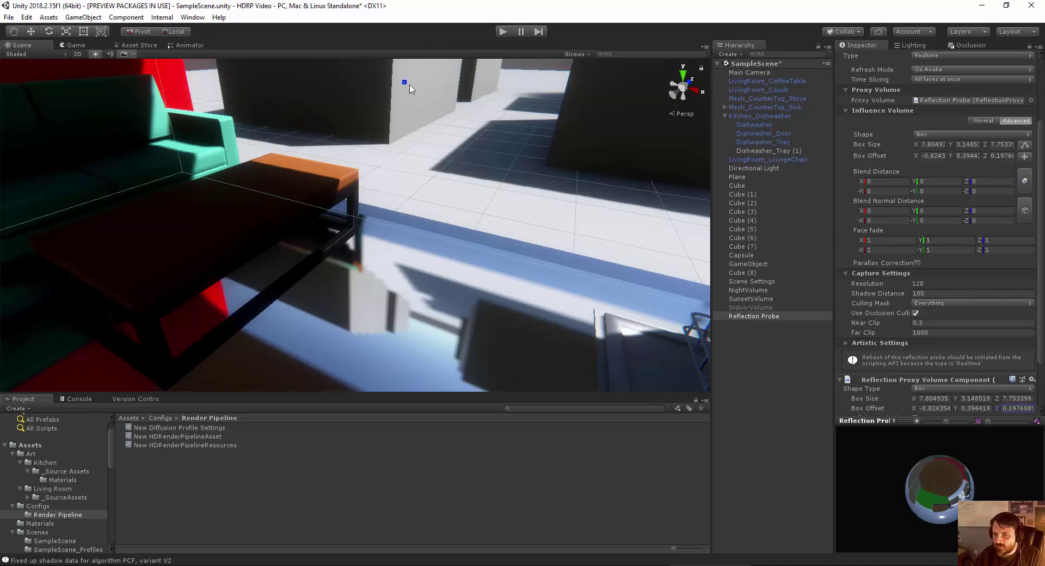
pyautogui.moveTo(406, 84); pyautogui.dragTo(416, 137)
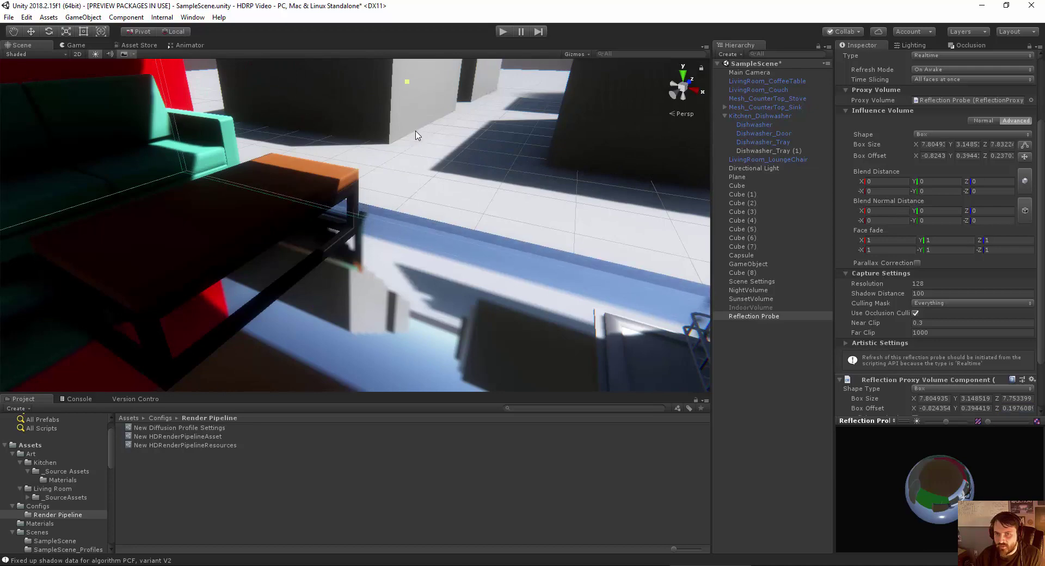
pyautogui.scroll(-5, 941, 333)
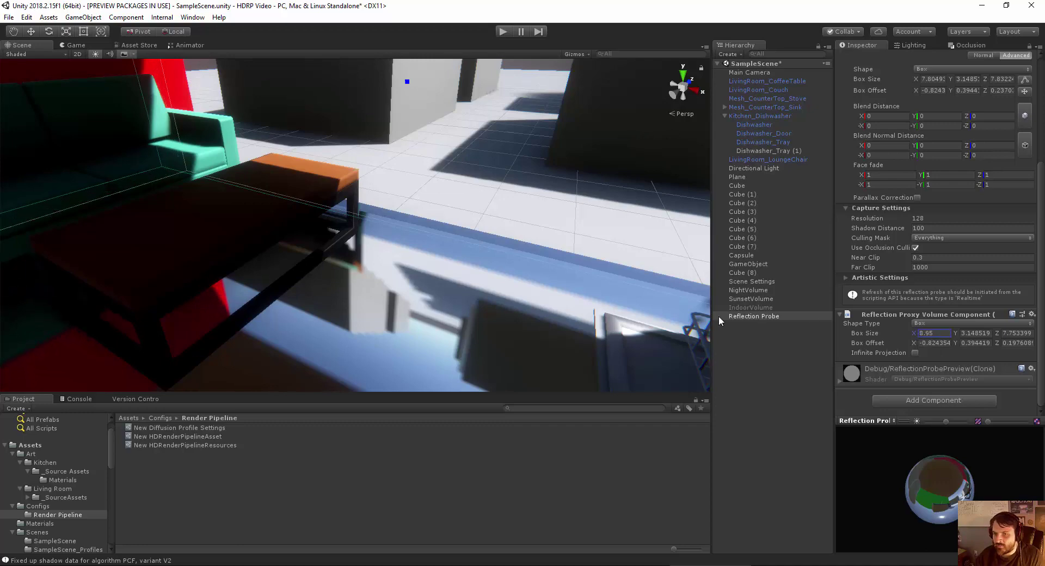
pyautogui.press('Escape')
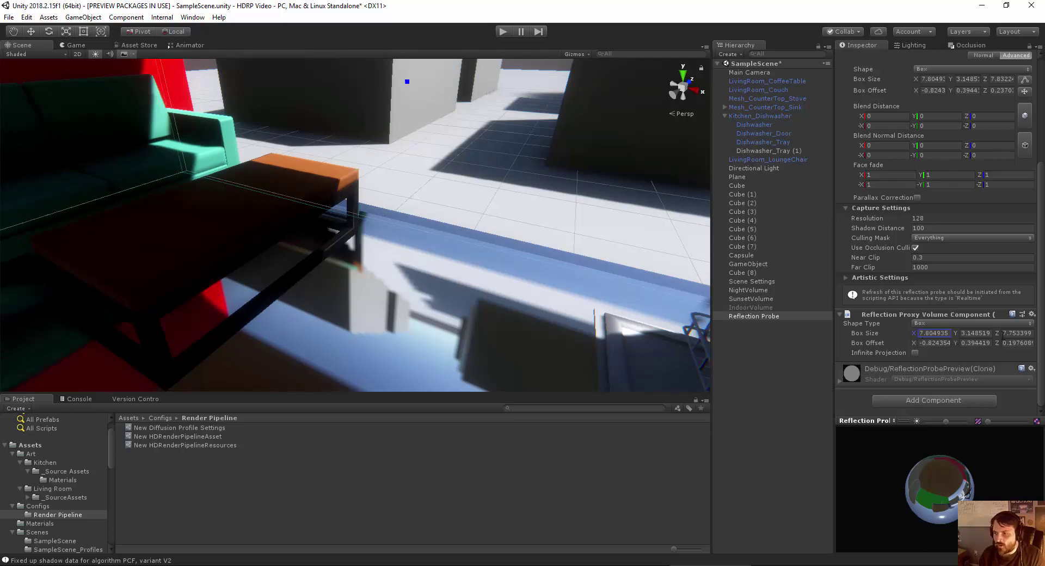
pyautogui.write('24.42')
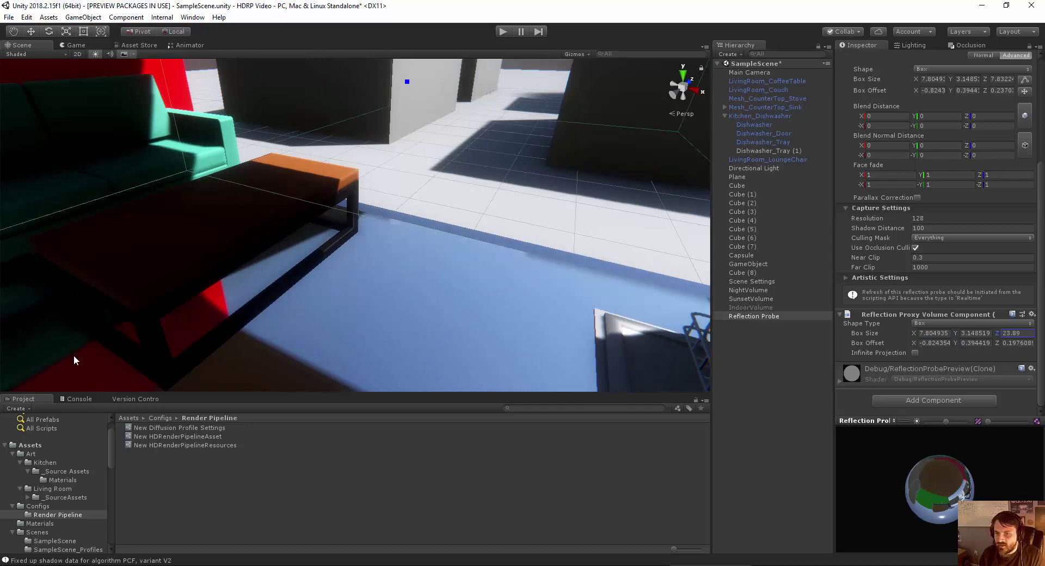
pyautogui.moveTo(44, 360); pyautogui.dragTo(9, 360)
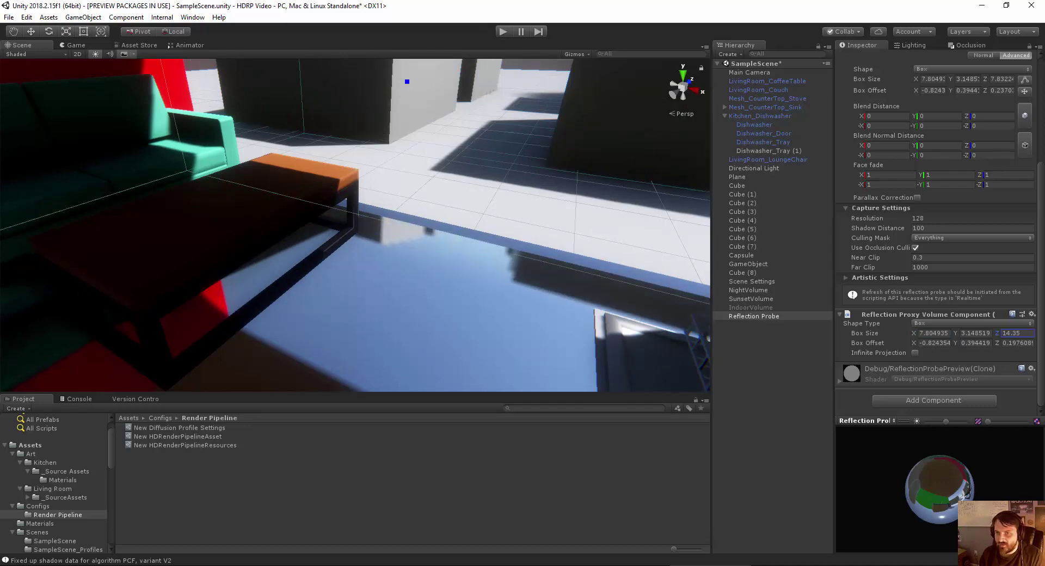
# Step: Shift the proxy volume toward the outside blocks by setting its Z box offset to 3.5
pyautogui.scroll(-3, 82, 236)
pyautogui.keyDown('alt'); pyautogui.moveTo(82, 235); pyautogui.dragTo(191, 204); pyautogui.keyUp('alt')
pyautogui.moveTo(191, 204); pyautogui.dragTo(238, 273, button='right')
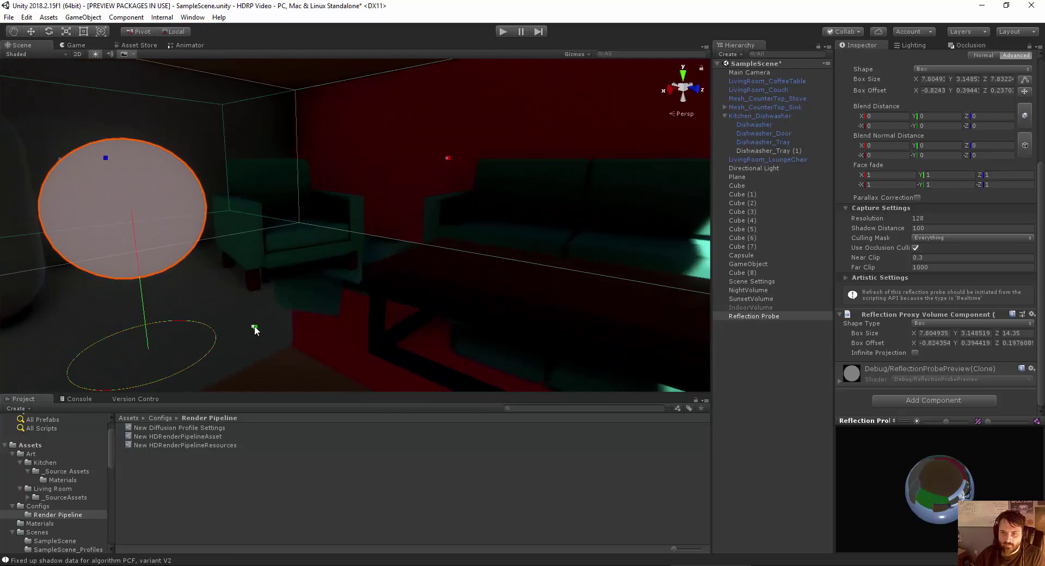
pyautogui.moveTo(255, 331); pyautogui.dragTo(286, 235, button='right')
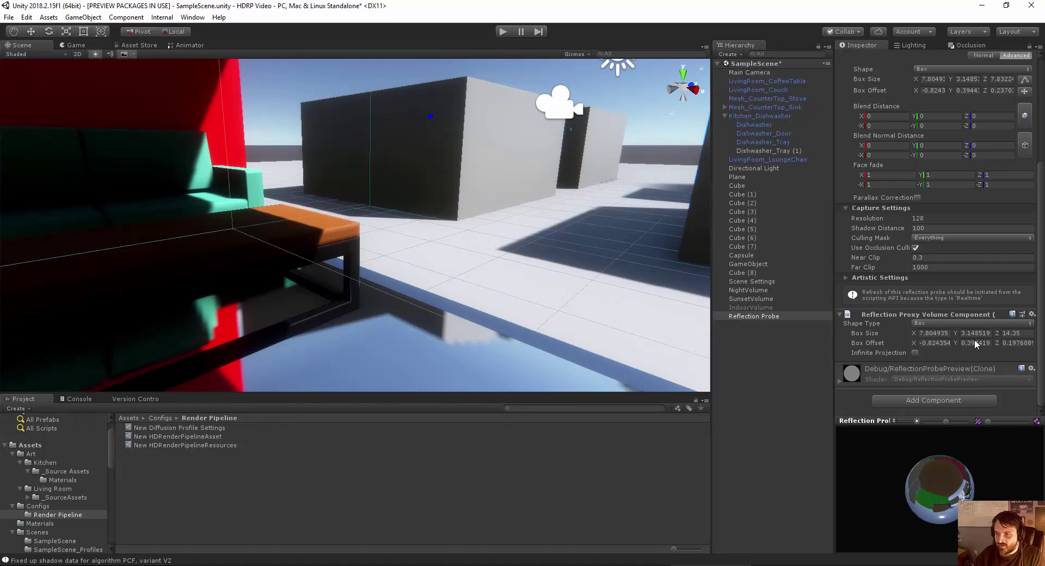
pyautogui.moveTo(436, 289); pyautogui.dragTo(313, 294, button='right')
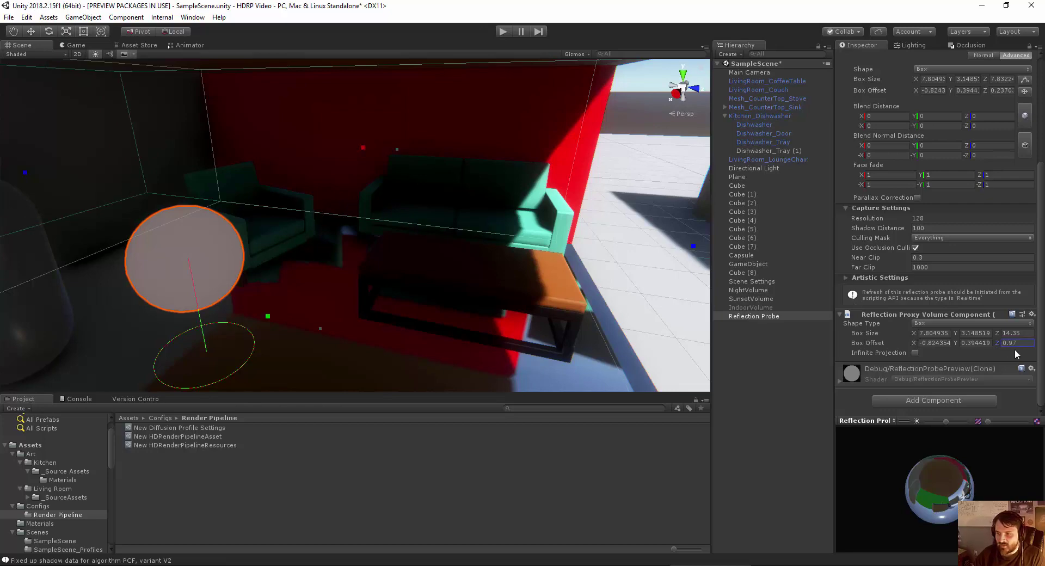
pyautogui.press('BackSpace')
pyautogui.press('BackSpace')
pyautogui.write('5')
# Step: Examine how the outside blocks, couch and walls reflect in the floor with the shifted proxy volume
pyautogui.moveTo(327, 219); pyautogui.dragTo(431, 266, button='right')
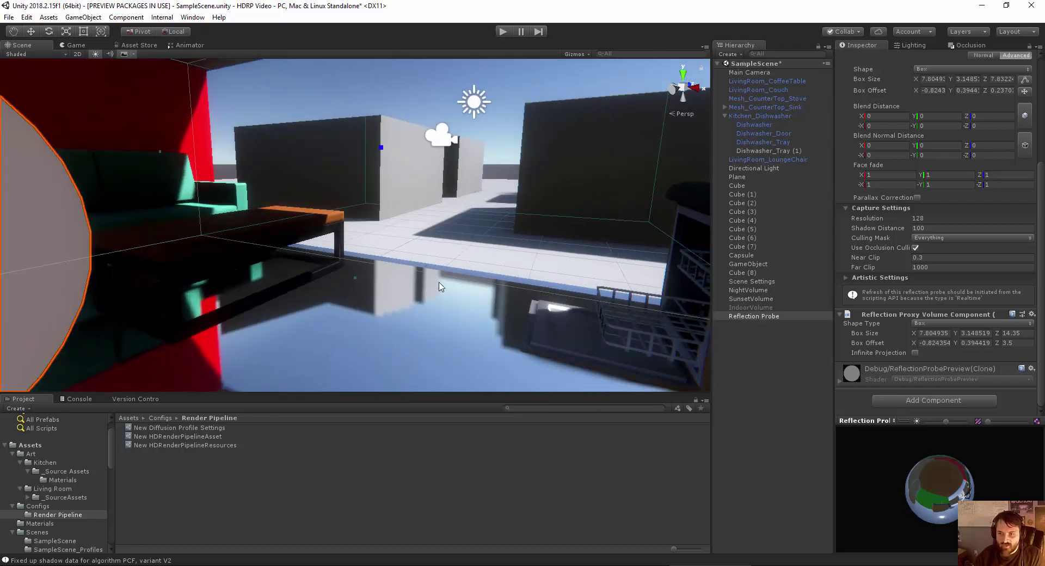
pyautogui.moveTo(295, 268); pyautogui.dragTo(428, 258, button='right')
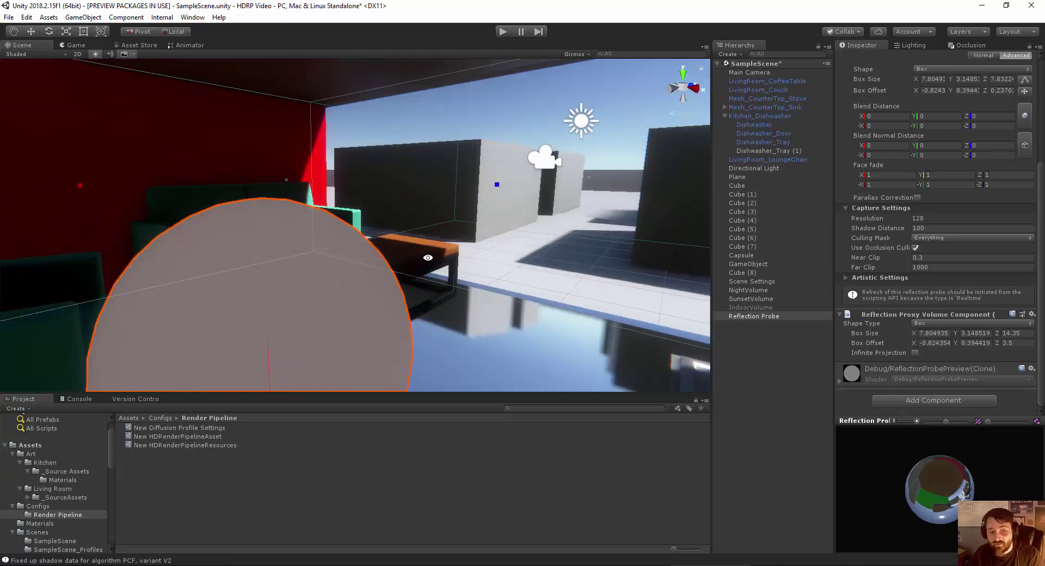
pyautogui.moveTo(550, 236); pyautogui.dragTo(382, 298, button='right')
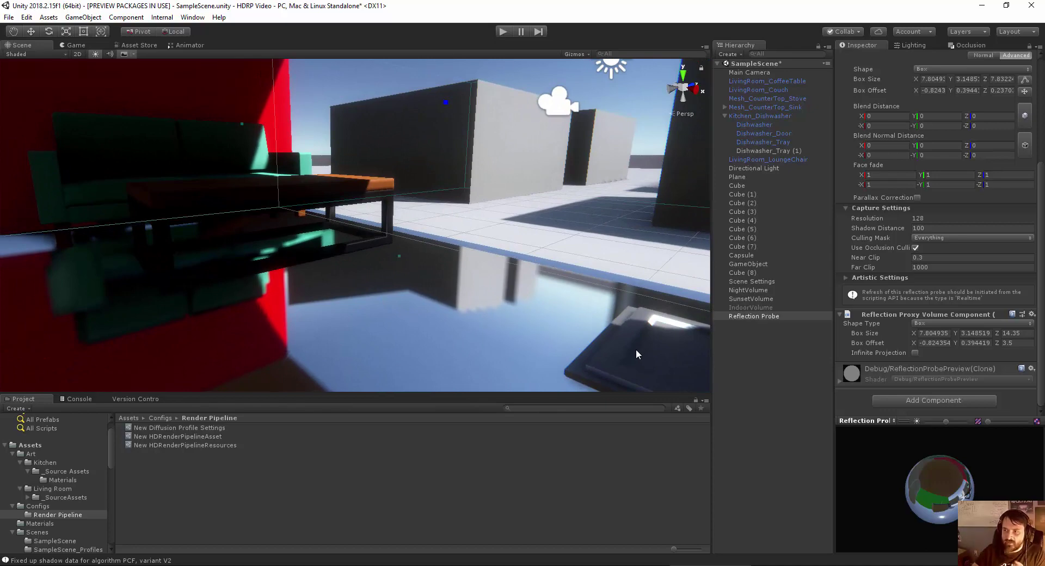
pyautogui.scroll(-2, 380, 304)
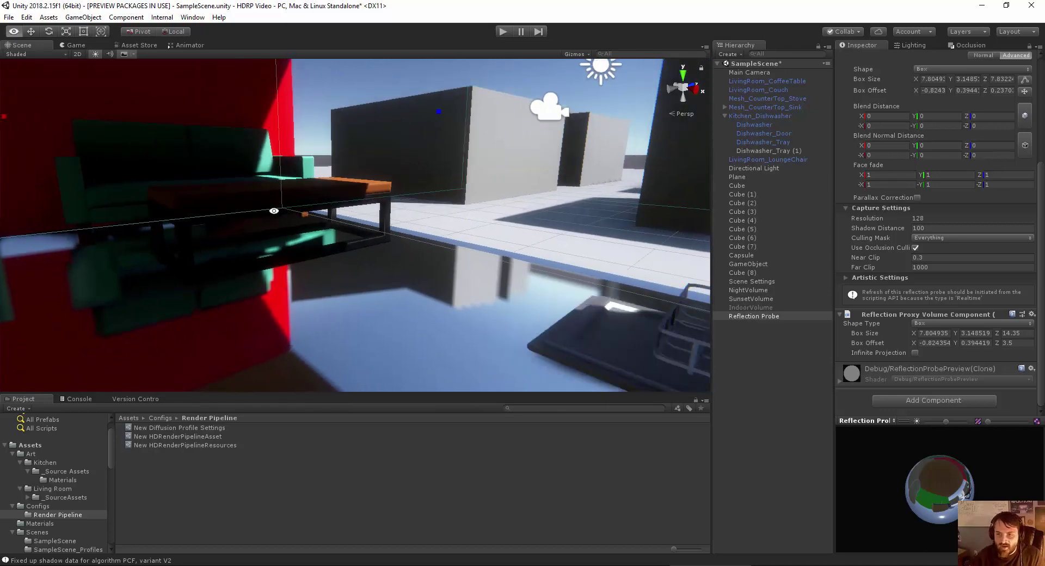
pyautogui.keyDown('alt'); pyautogui.moveTo(301, 222); pyautogui.dragTo(227, 262); pyautogui.keyUp('alt')
pyautogui.keyDown('alt'); pyautogui.moveTo(227, 261); pyautogui.dragTo(462, 275, button='middle'); pyautogui.keyUp('alt')
pyautogui.keyDown('alt'); pyautogui.moveTo(462, 275); pyautogui.dragTo(224, 285); pyautogui.keyUp('alt')
pyautogui.keyDown('alt'); pyautogui.moveTo(224, 285); pyautogui.dragTo(491, 287, button='middle'); pyautogui.keyUp('alt')
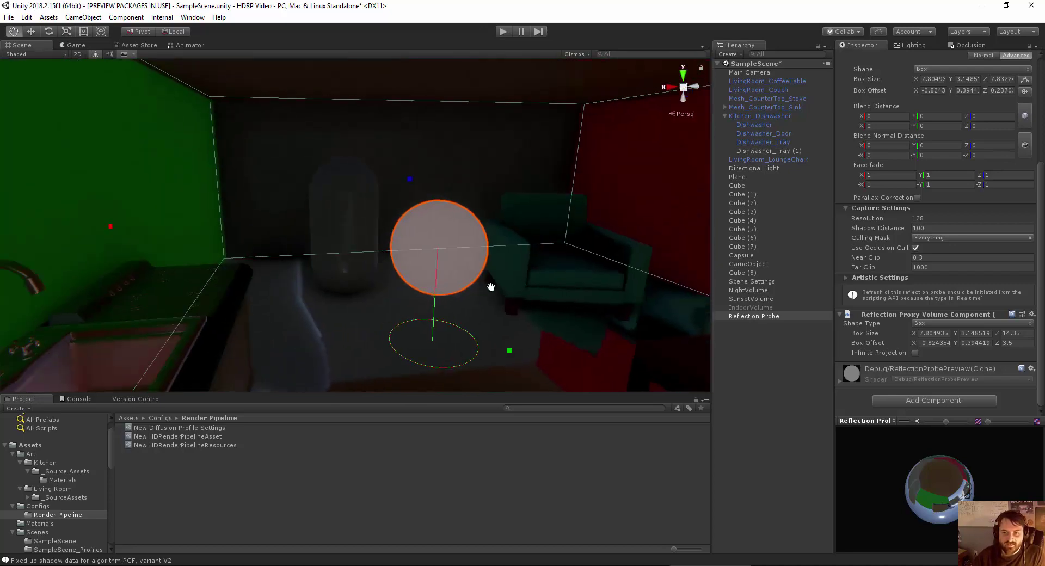
pyautogui.keyDown('alt'); pyautogui.moveTo(491, 287); pyautogui.dragTo(234, 257); pyautogui.keyUp('alt')
pyautogui.keyDown('alt'); pyautogui.moveTo(234, 257); pyautogui.dragTo(533, 263, button='middle'); pyautogui.keyUp('alt')
pyautogui.moveTo(533, 262); pyautogui.dragTo(322, 266, button='right')
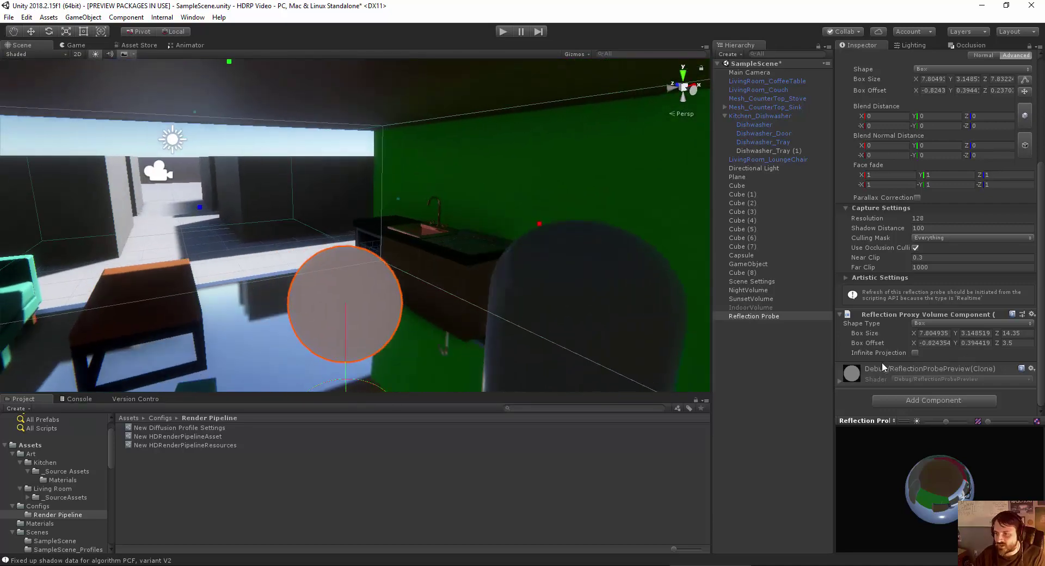
# Step: Set the influence volume's positive Z face fade to 0 and check the floor reflection toward the outside blocks
pyautogui.scroll(5, 886, 348)
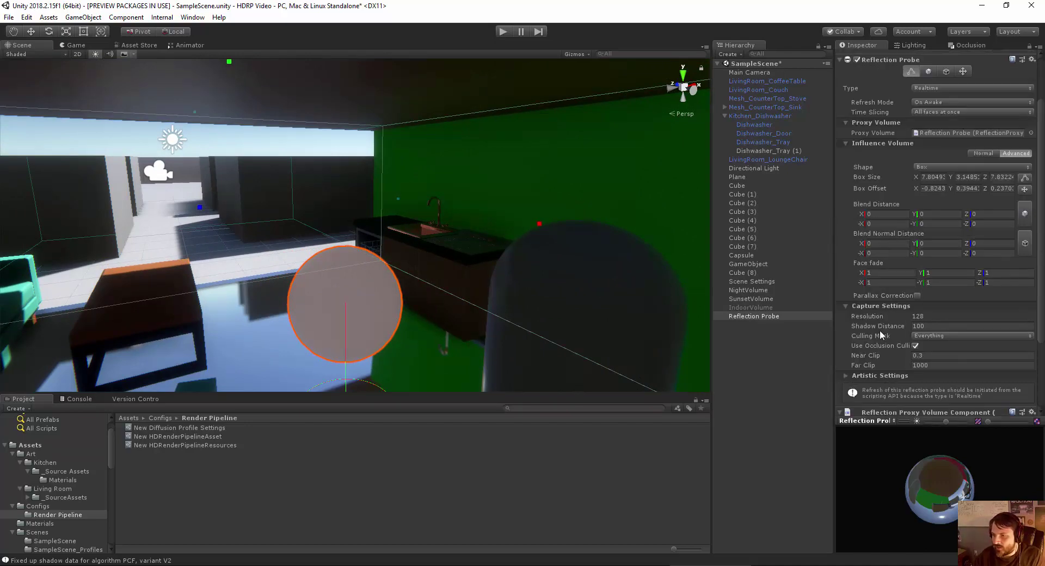
pyautogui.scroll(2, 880, 333)
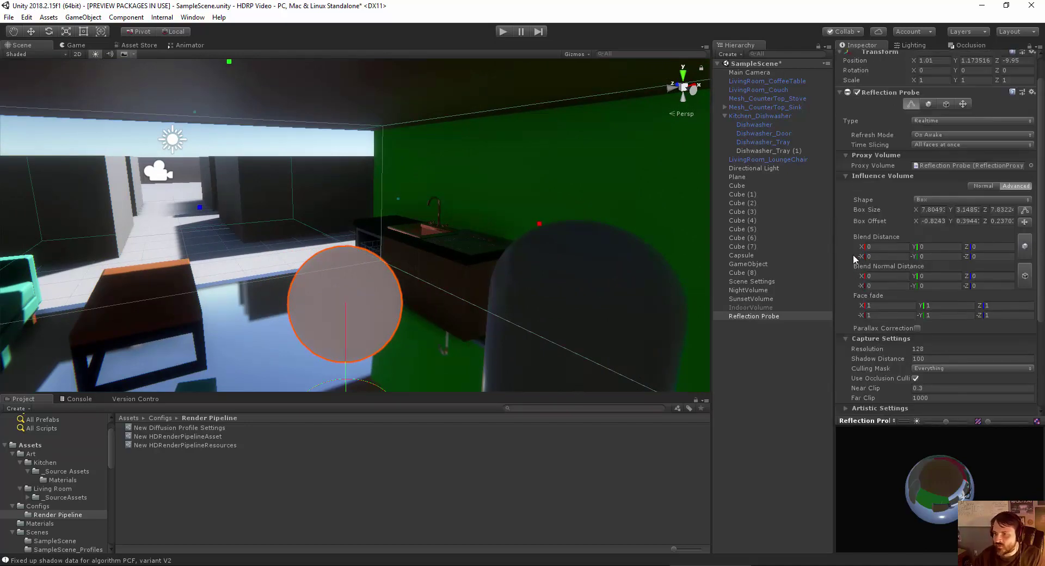
pyautogui.keyDown('alt'); pyautogui.moveTo(103, 259); pyautogui.dragTo(255, 244, button='middle'); pyautogui.keyUp('alt')
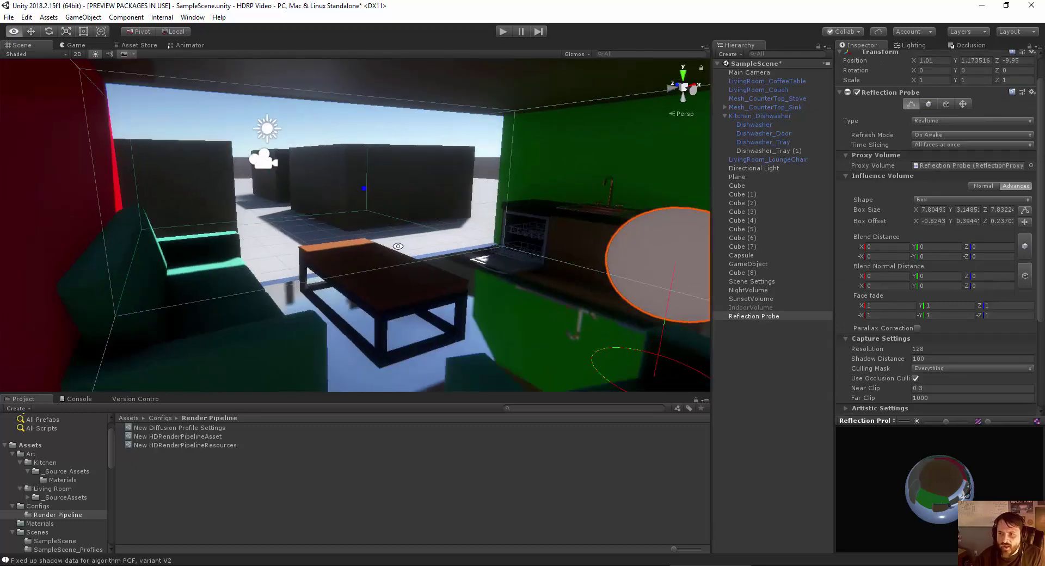
pyautogui.moveTo(394, 245); pyautogui.dragTo(258, 265, button='right')
pyautogui.moveTo(418, 264); pyautogui.dragTo(403, 267, button='right')
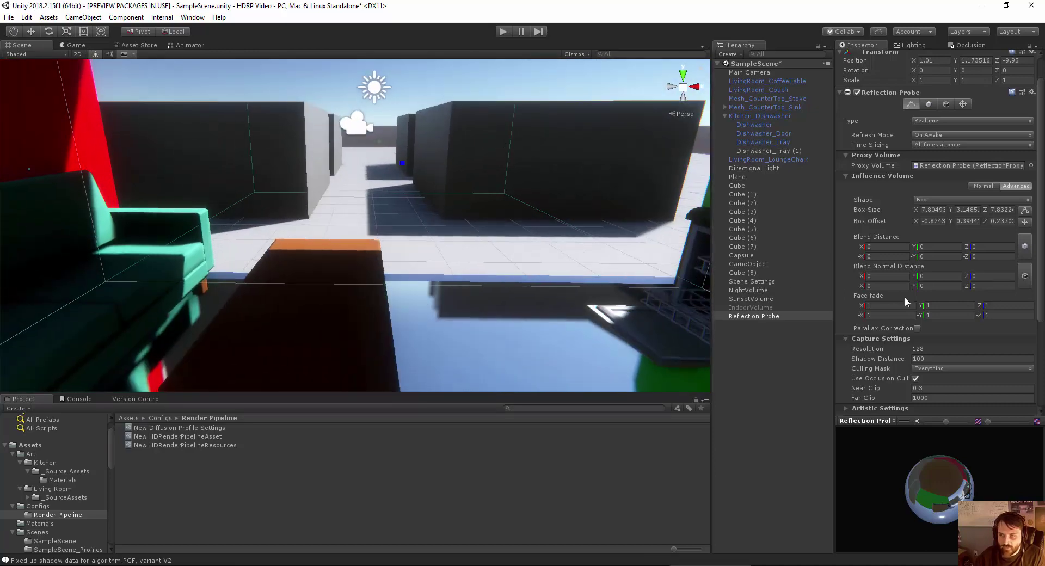
pyautogui.moveTo(519, 271); pyautogui.dragTo(597, 261, button='right')
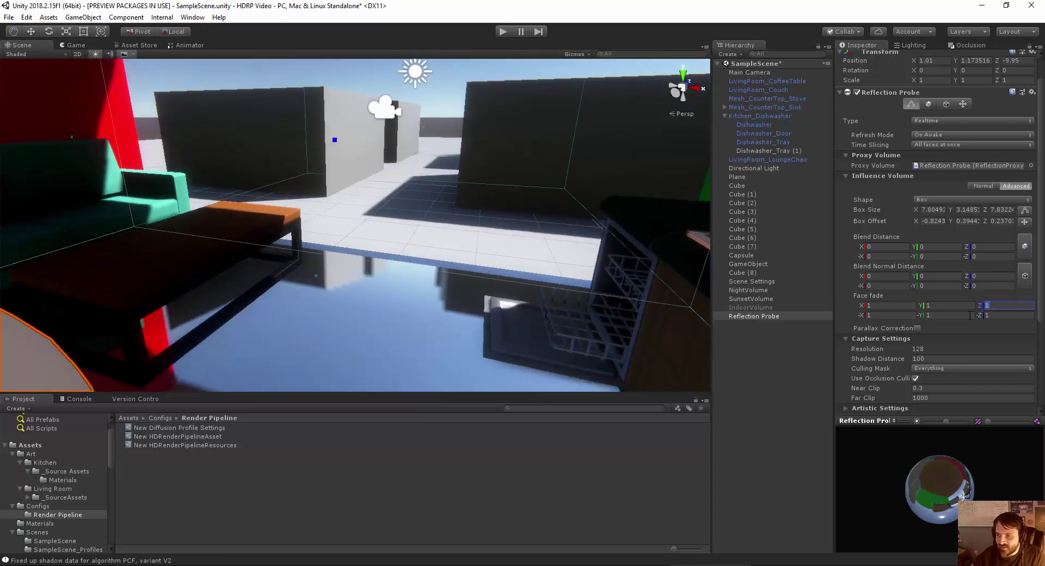
pyautogui.write('0')
pyautogui.keyDown('alt'); pyautogui.moveTo(325, 252); pyautogui.dragTo(406, 203); pyautogui.keyUp('alt')
pyautogui.moveTo(406, 204); pyautogui.dragTo(385, 221, button='middle')
pyautogui.moveTo(385, 221)
pyautogui.mouseDown(button='right')
pyautogui.moveTo(401, 257)
pyautogui.moveTo(346, 250)
pyautogui.moveTo(345, 296)
pyautogui.moveTo(371, 212)
pyautogui.moveTo(380, 223)
pyautogui.mouseUp(button='right')
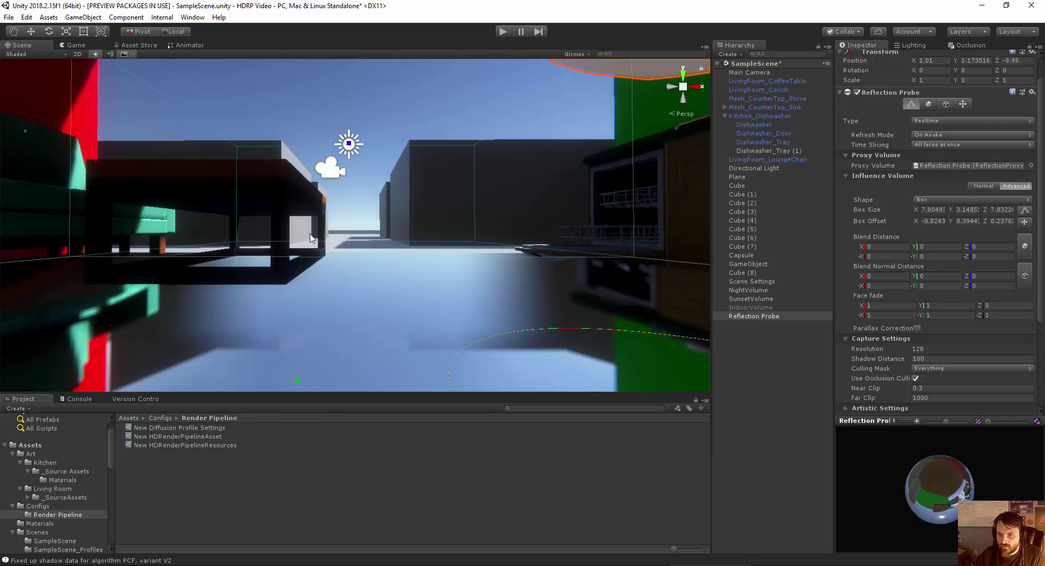
# Step: Shrink the reflection proxy volume by setting its Z box size to 7.3
pyautogui.scroll(-3, 942, 342)
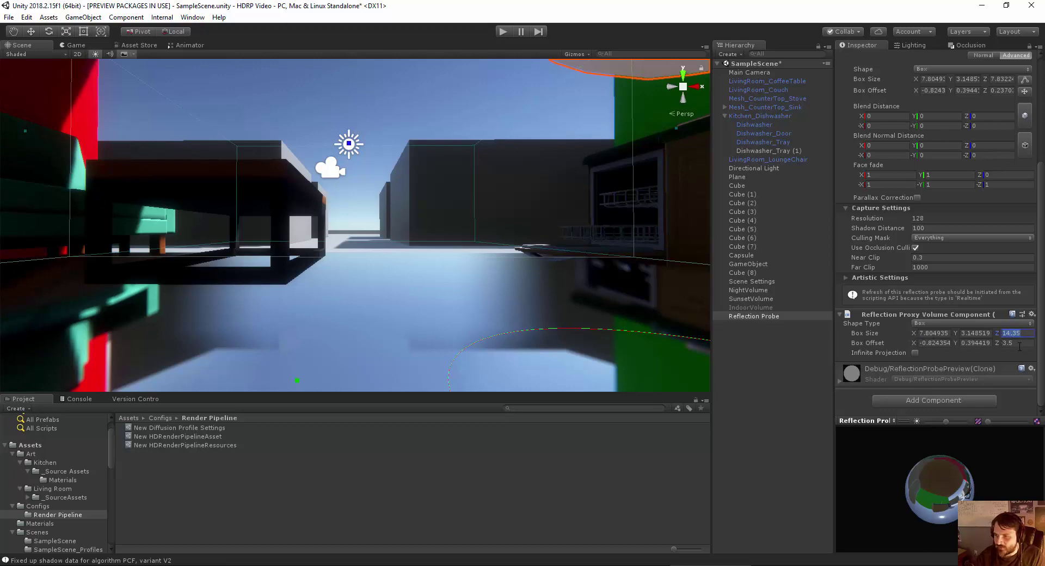
pyautogui.moveTo(999, 336); pyautogui.dragTo(805, 341)
pyautogui.keyDown('alt'); pyautogui.moveTo(371, 236); pyautogui.dragTo(593, 289); pyautogui.keyUp('alt')
pyautogui.moveTo(577, 286); pyautogui.dragTo(436, 273, button='middle')
pyautogui.scroll(4, 389, 234)
pyautogui.moveTo(390, 234); pyautogui.dragTo(382, 259, button='middle')
pyautogui.scroll(-1, 383, 259)
pyautogui.click(1010, 334)
pyautogui.write('7.4')
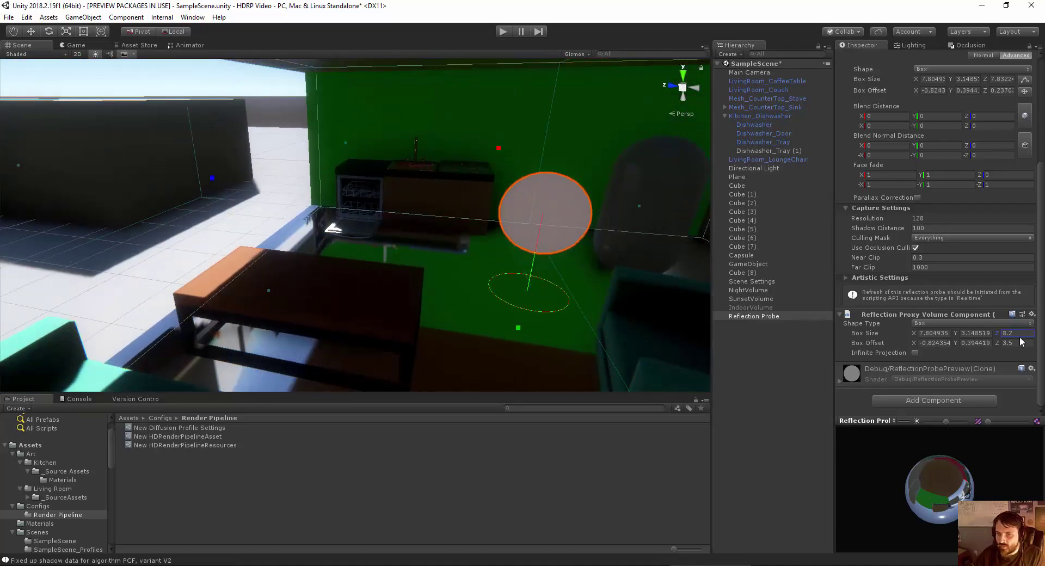
pyautogui.press('BackSpace')
pyautogui.write('3')
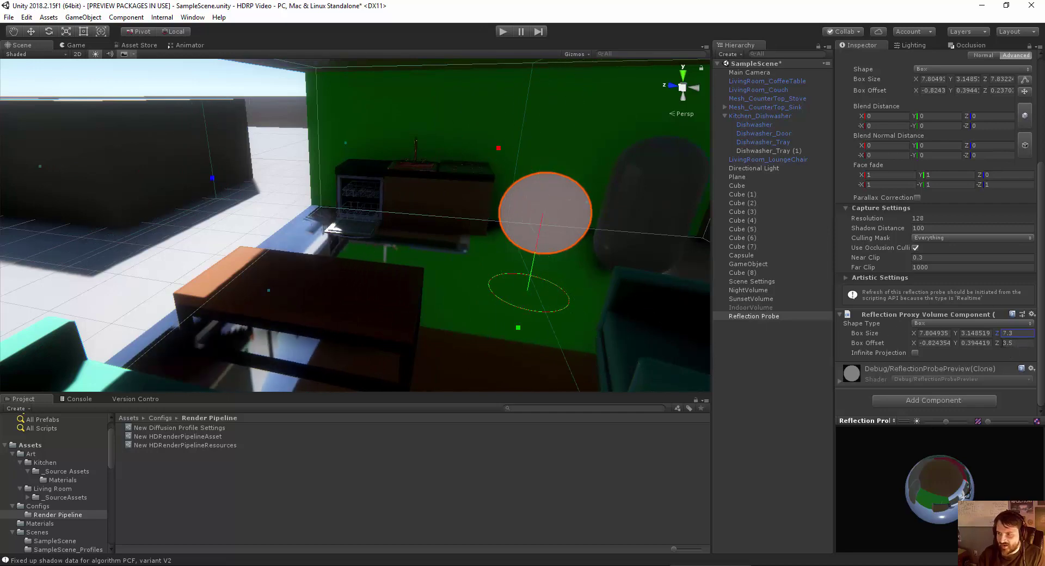
# Step: Refit the proxy volume to the room with a Z box offset of 0.27 and a Z box size of 7.78
pyautogui.click(1000, 342)
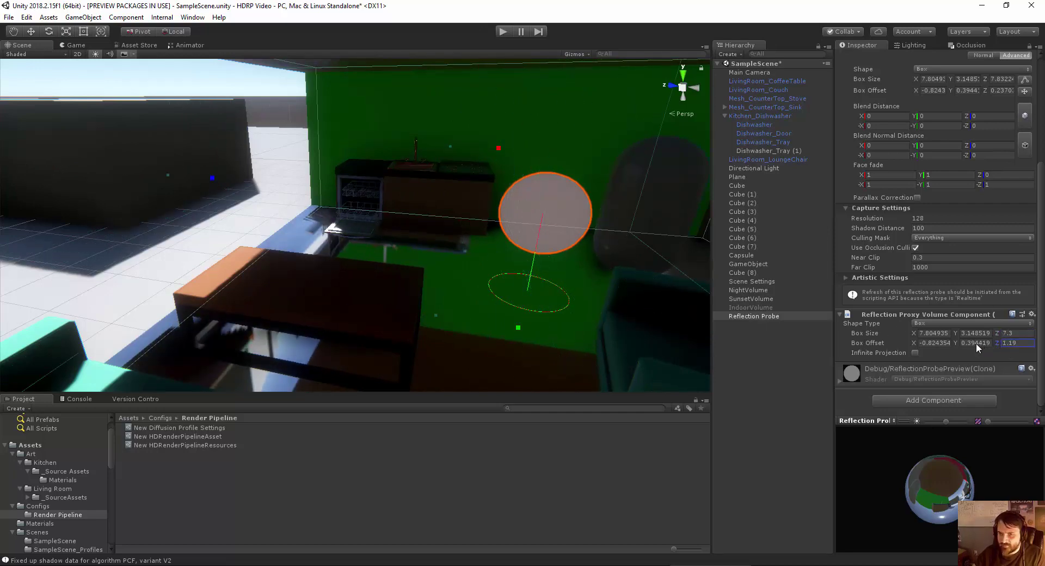
pyautogui.write('0.47')
pyautogui.press('BackSpace')
pyautogui.write('1')
pyautogui.moveTo(492, 218); pyautogui.dragTo(312, 207, button='middle')
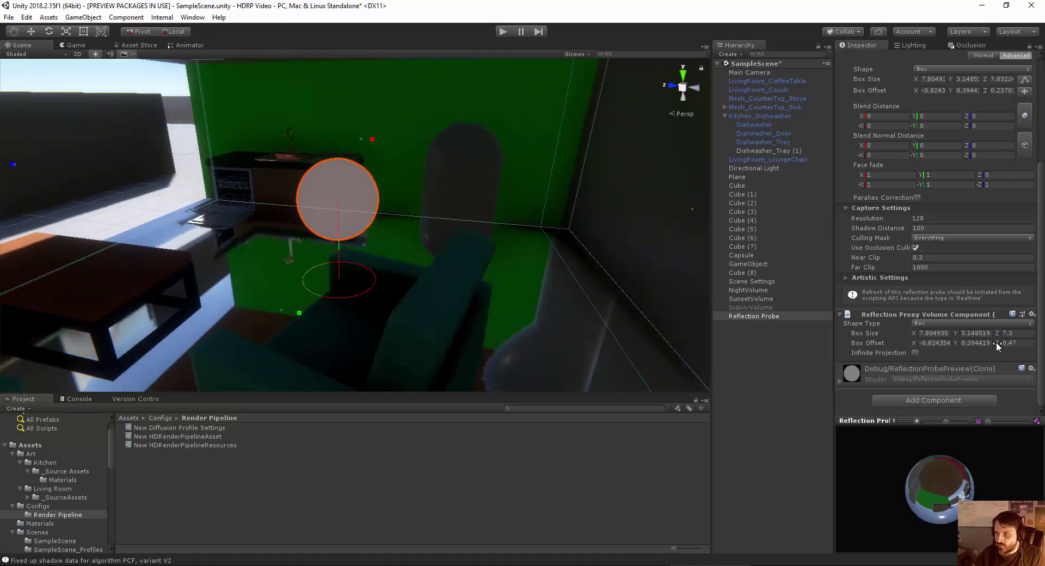
pyautogui.moveTo(997, 342); pyautogui.dragTo(992, 344)
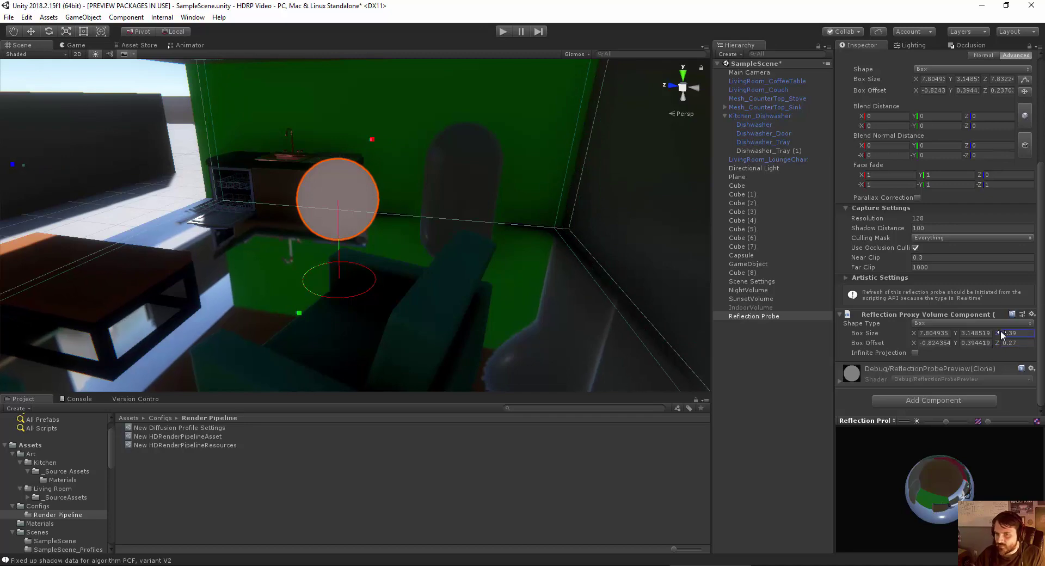
pyautogui.moveTo(1004, 335); pyautogui.dragTo(1010, 336)
# Step: Examine the floor reflections inside and outside the room with the refitted proxy volume
pyautogui.keyDown('alt'); pyautogui.moveTo(419, 314); pyautogui.dragTo(539, 305, button='middle'); pyautogui.keyUp('alt')
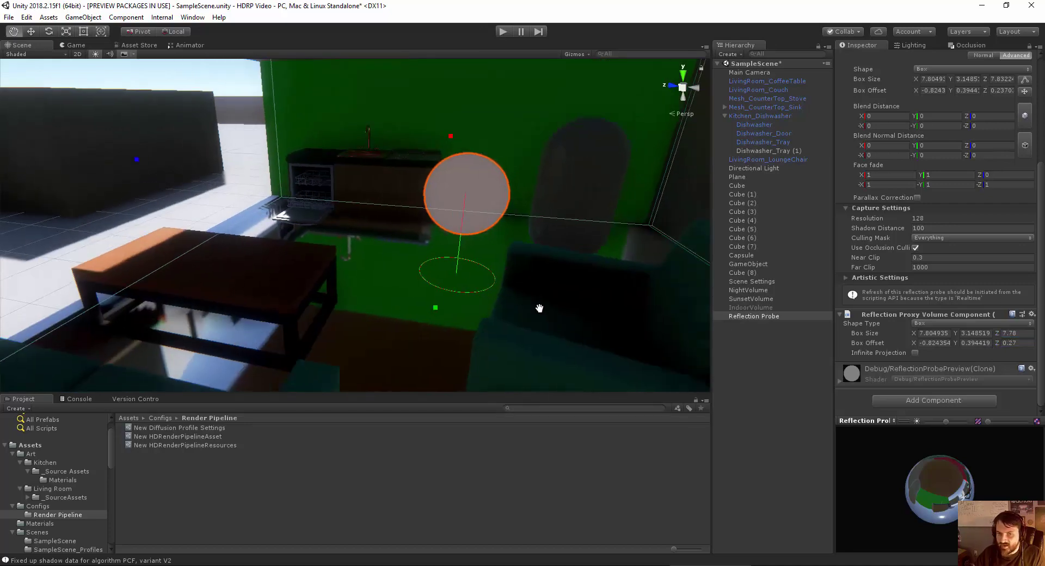
pyautogui.keyDown('alt'); pyautogui.moveTo(431, 264); pyautogui.dragTo(229, 154); pyautogui.keyUp('alt')
pyautogui.scroll(3, 217, 201)
pyautogui.keyDown('alt'); pyautogui.moveTo(228, 154); pyautogui.dragTo(329, 215, button='middle'); pyautogui.keyUp('alt')
pyautogui.moveTo(328, 216)
pyautogui.keyDown('alt'); pyautogui.mouseDown()
pyautogui.moveTo(341, 313)
pyautogui.moveTo(357, 256)
pyautogui.moveTo(316, 219)
pyautogui.mouseUp(); pyautogui.keyUp('alt')
pyautogui.scroll(2, 357, 256)
pyautogui.moveTo(363, 234); pyautogui.dragTo(383, 290, button='right')
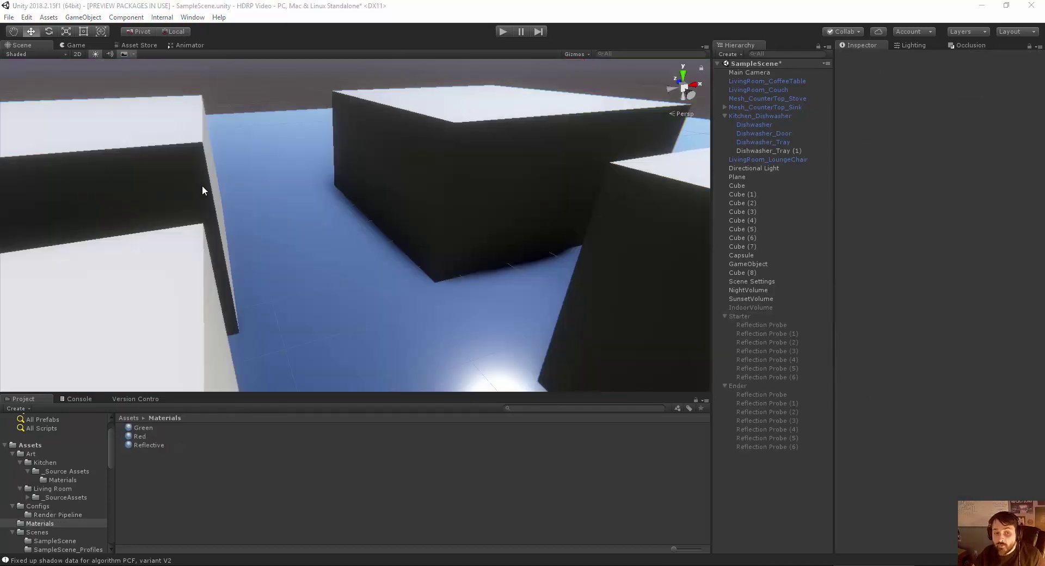
# Step: Add a Planar Reflection Probe to the scene and bring it into view
pyautogui.click(82, 18)
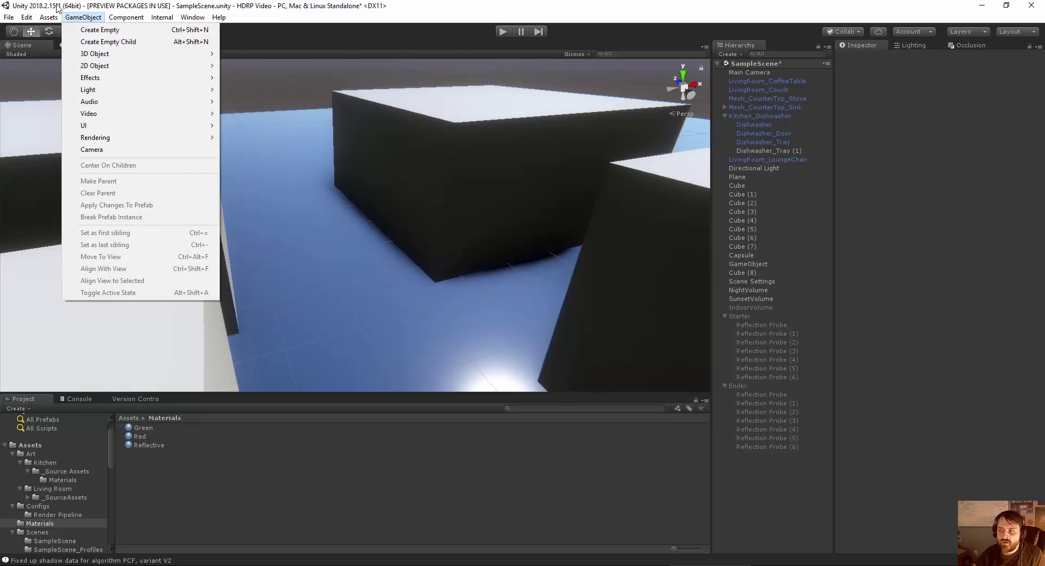
pyautogui.click(82, 17)
pyautogui.click(82, 17)
pyautogui.moveTo(111, 91)
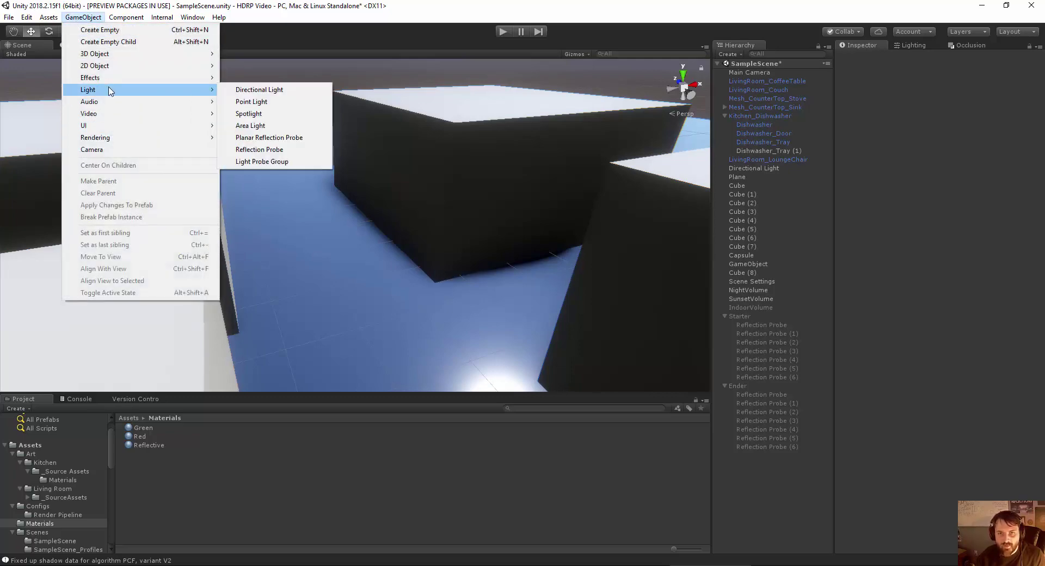
pyautogui.click(266, 137)
pyautogui.press('f')
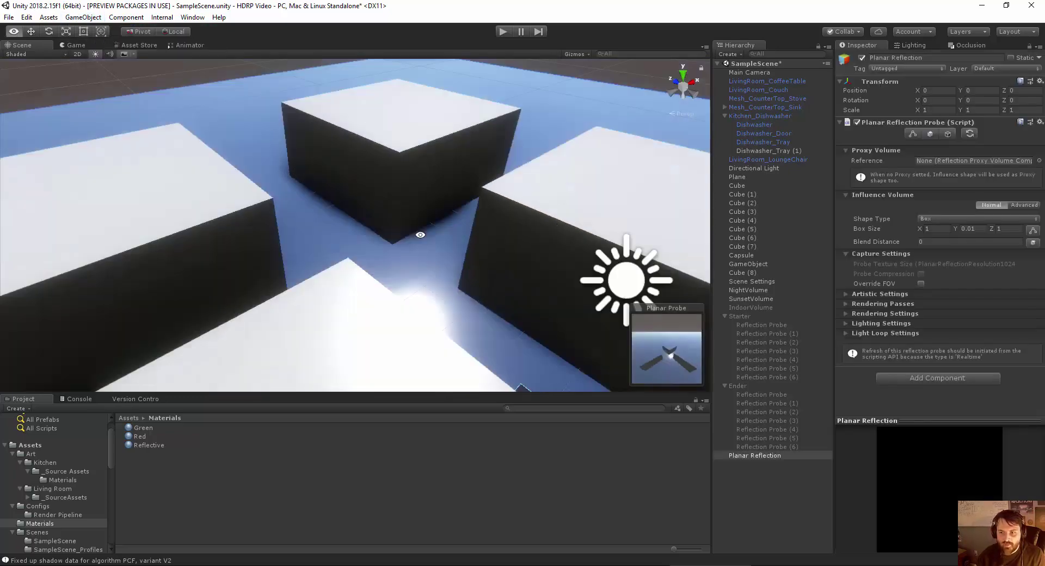
pyautogui.scroll(2, 426, 151)
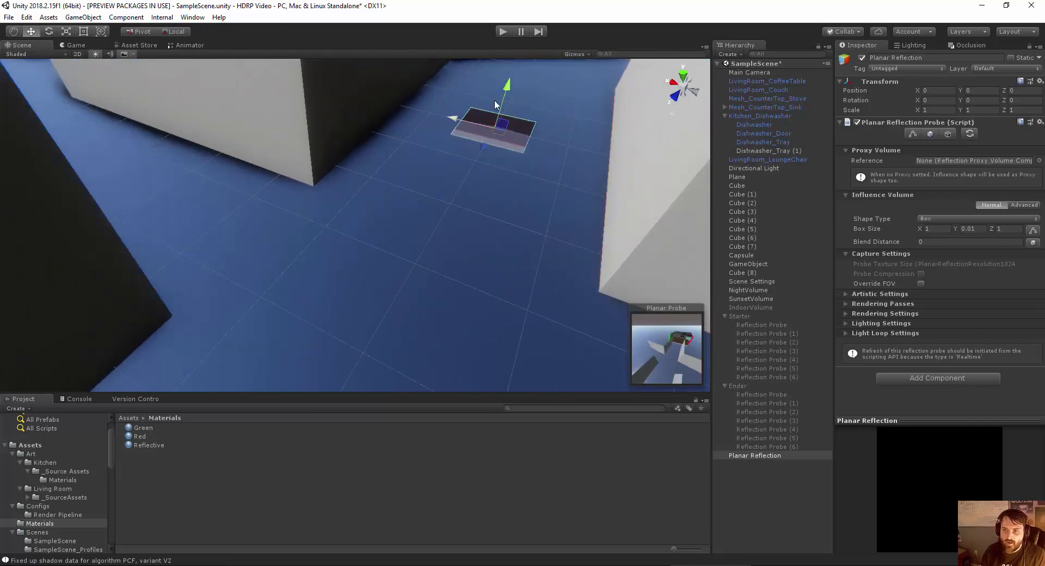
# Step: Move the planar probe onto the floor between the outside blocks, at about X 0.163 and Z 3.527
pyautogui.moveTo(502, 133); pyautogui.dragTo(310, 182)
pyautogui.scroll(-3, 311, 182)
pyautogui.keyDown('alt'); pyautogui.moveTo(338, 191); pyautogui.dragTo(366, 109, button='middle'); pyautogui.keyUp('alt')
pyautogui.keyDown('alt'); pyautogui.moveTo(360, 193); pyautogui.dragTo(353, 215); pyautogui.keyUp('alt')
pyautogui.scroll(-3, 353, 215)
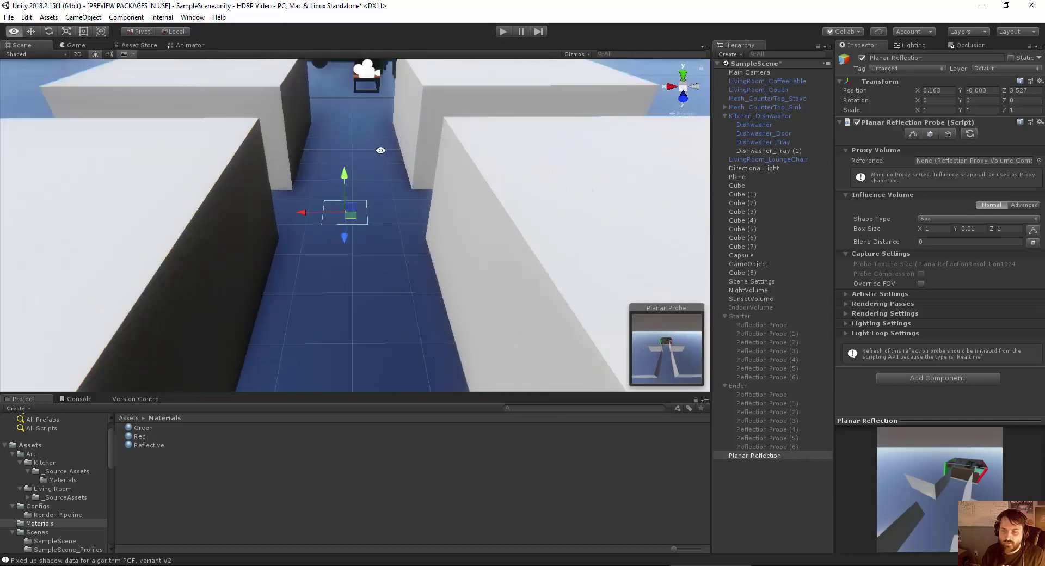
pyautogui.moveTo(381, 152); pyautogui.dragTo(396, 215, button='middle')
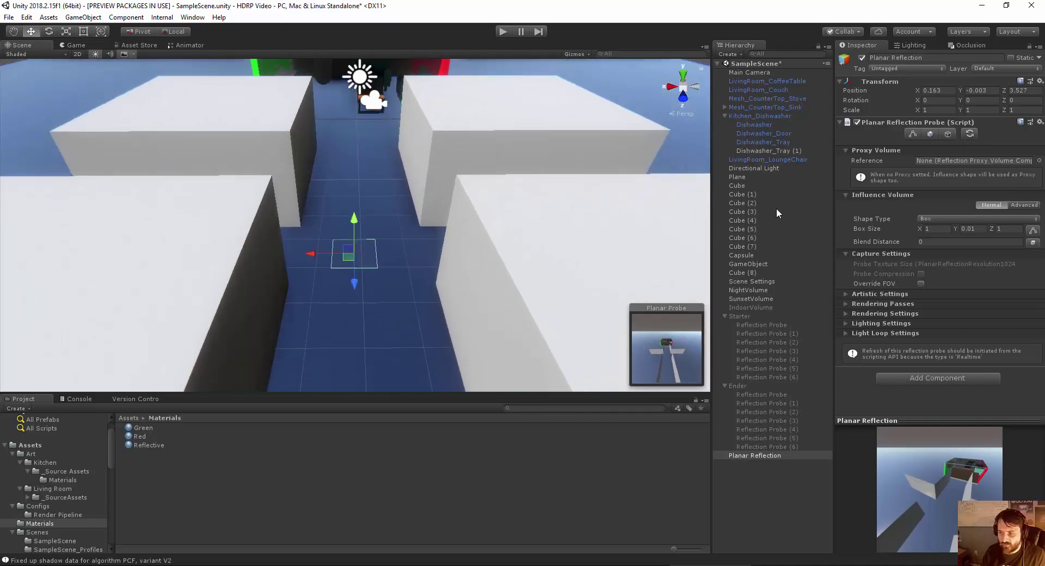
# Step: Stretch the planar probe's influence volume around the four outside blocks, to about 13.38 in X and 18.68 in Z
pyautogui.click(913, 134)
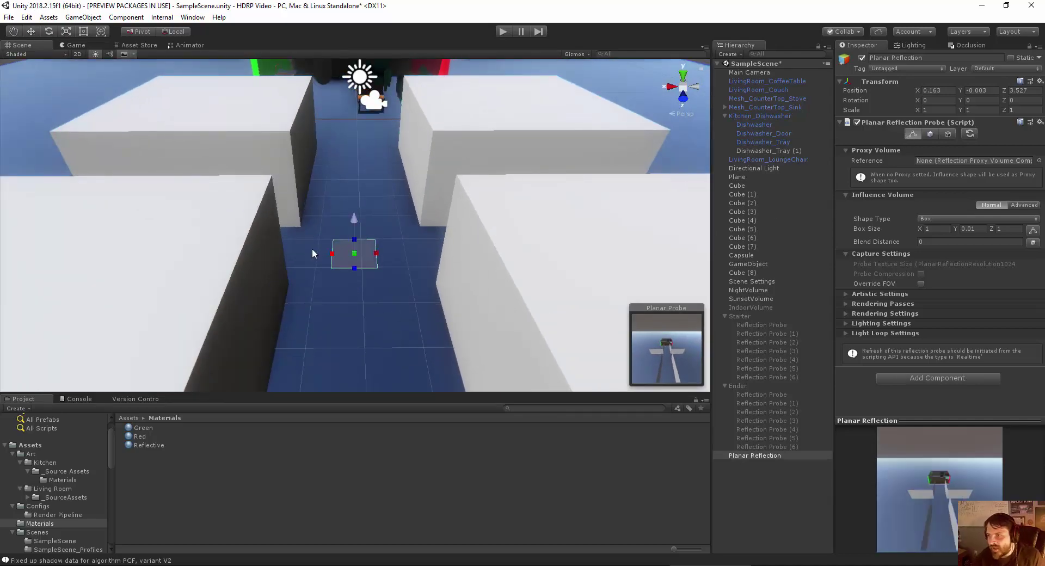
pyautogui.moveTo(376, 255); pyautogui.dragTo(637, 258)
pyautogui.keyDown('alt'); pyautogui.moveTo(416, 200); pyautogui.dragTo(399, 335); pyautogui.keyUp('alt')
pyautogui.moveTo(417, 245); pyautogui.dragTo(414, 290, button='middle')
pyautogui.moveTo(588, 275); pyautogui.dragTo(589, 276)
pyautogui.moveTo(346, 265); pyautogui.dragTo(131, 254)
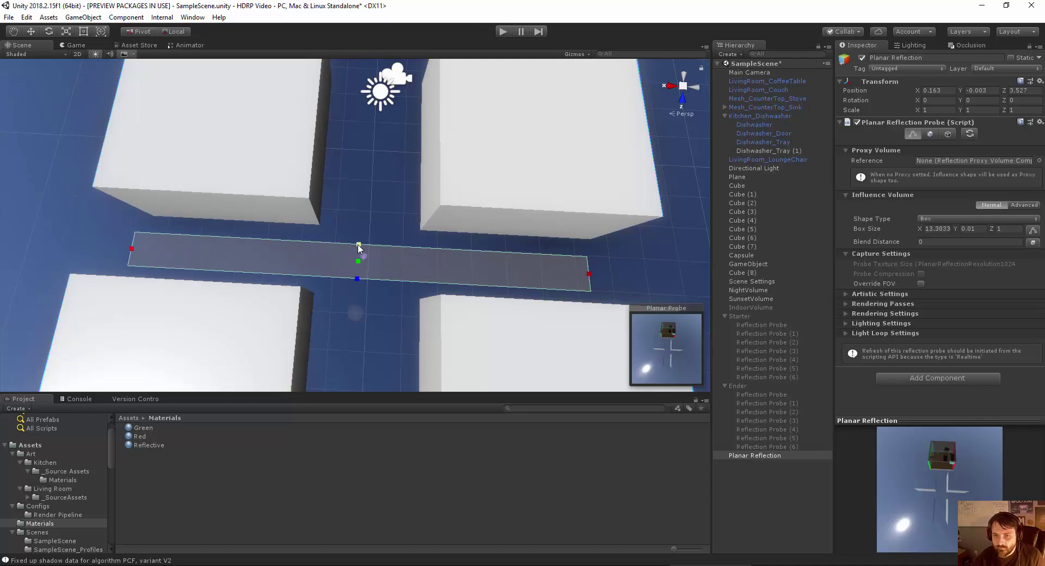
pyautogui.moveTo(359, 247); pyautogui.dragTo(369, 62)
pyautogui.moveTo(358, 287); pyautogui.dragTo(351, 399)
# Step: Examine the planar reflections of the outside blocks on the floor from several angles
pyautogui.keyDown('alt'); pyautogui.moveTo(296, 328); pyautogui.dragTo(381, 274); pyautogui.keyUp('alt')
pyautogui.keyDown('alt'); pyautogui.moveTo(375, 136); pyautogui.dragTo(665, 140); pyautogui.keyUp('alt')
pyautogui.moveTo(313, 207); pyautogui.dragTo(418, 200, button='middle')
pyautogui.keyDown('alt'); pyautogui.moveTo(418, 200); pyautogui.dragTo(110, 214); pyautogui.keyUp('alt')
pyautogui.moveTo(110, 214); pyautogui.dragTo(217, 157, button='middle')
pyautogui.keyDown('alt'); pyautogui.moveTo(217, 158); pyautogui.dragTo(548, 229); pyautogui.keyUp('alt')
pyautogui.scroll(-4, 547, 228)
pyautogui.moveTo(548, 229); pyautogui.dragTo(402, 243, button='middle')
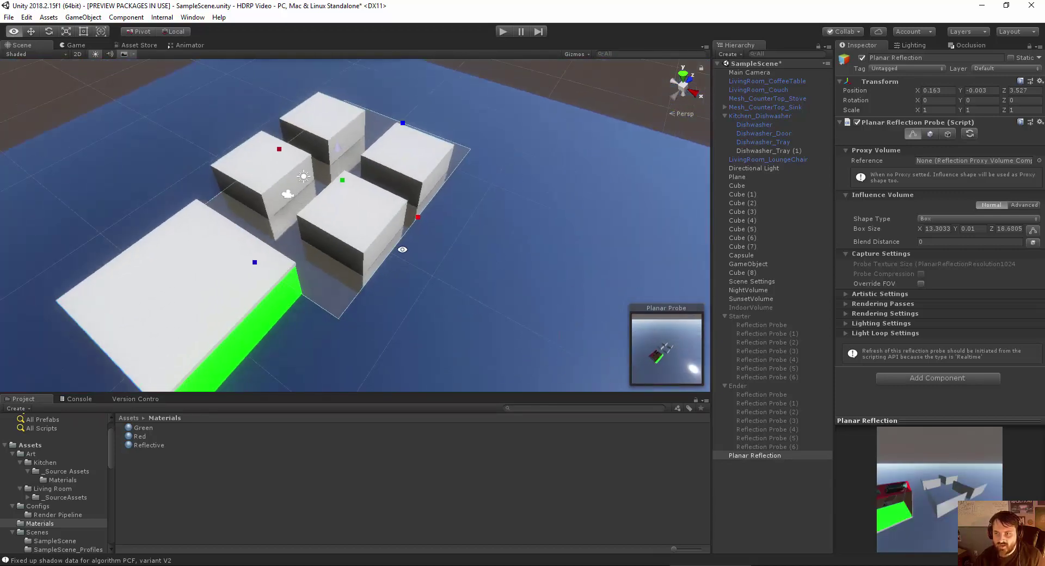
# Step: Extend the planar probe's influence volume well beyond the blocks, to about 44.38 in X and 30.65 in Z
pyautogui.moveTo(418, 219); pyautogui.dragTo(578, 268)
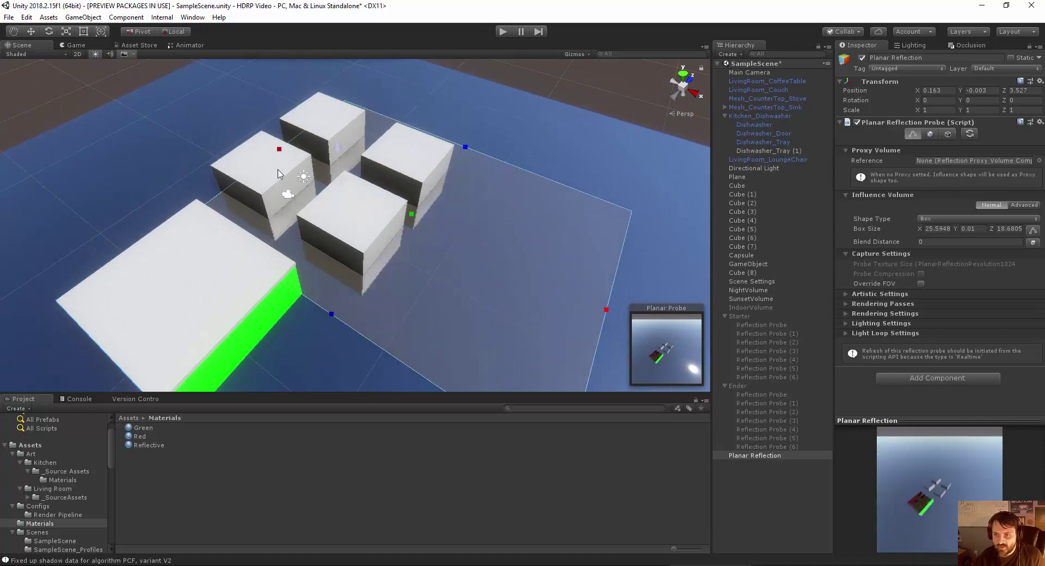
pyautogui.moveTo(280, 157); pyautogui.dragTo(110, 93)
pyautogui.scroll(-3, 501, 224)
pyautogui.moveTo(501, 224); pyautogui.dragTo(452, 238, button='middle')
pyautogui.keyDown('alt'); pyautogui.moveTo(453, 238); pyautogui.dragTo(360, 184); pyautogui.keyUp('alt')
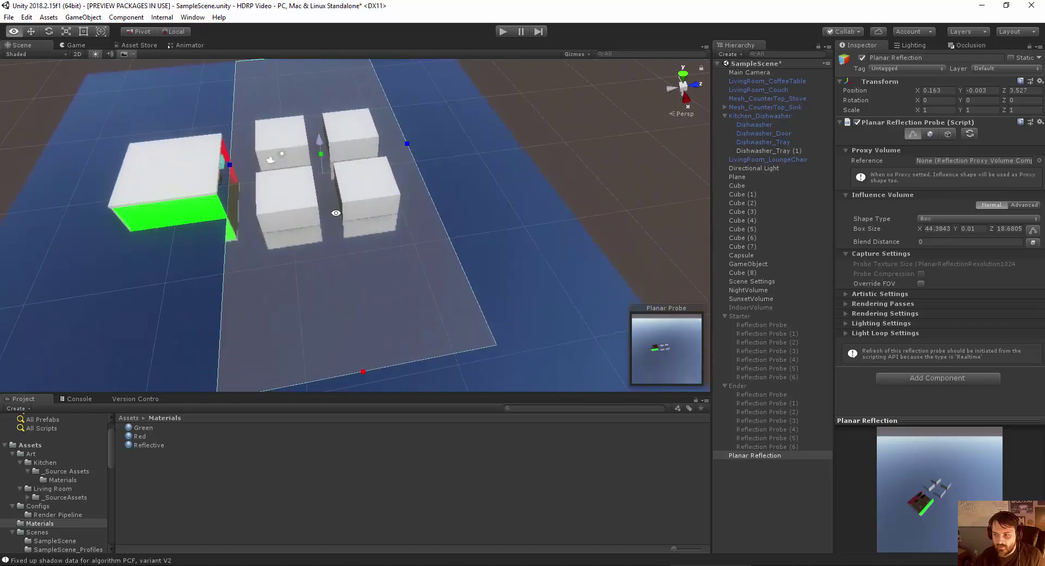
pyautogui.moveTo(409, 144); pyautogui.dragTo(512, 133)
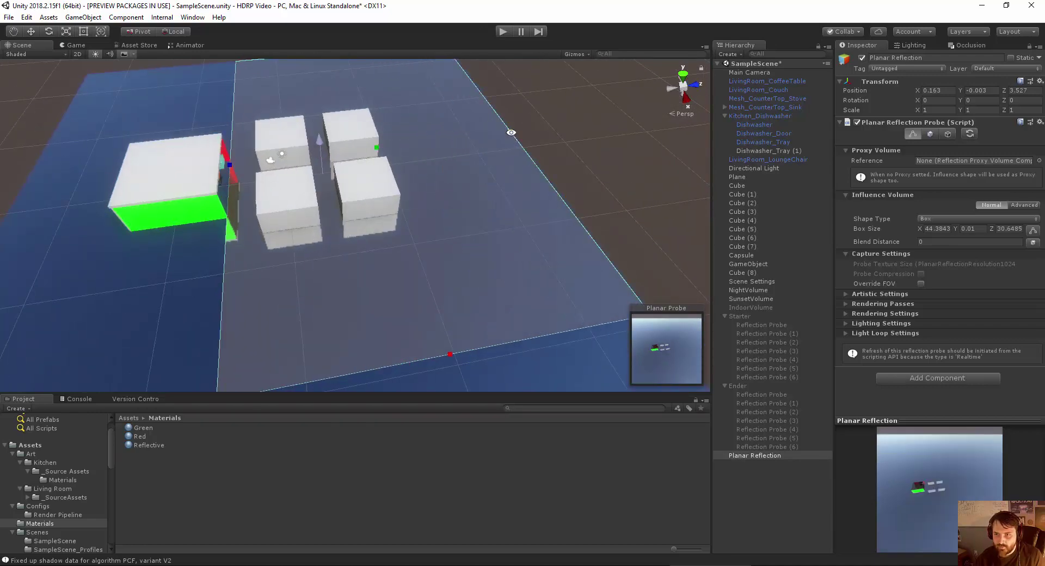
# Step: Examine how the blocks and the red and green room walls mirror in the floor with the enlarged planar probe
pyautogui.keyDown('alt'); pyautogui.scroll(5, 312, 187); pyautogui.keyUp('alt')
pyautogui.keyDown('alt'); pyautogui.moveTo(311, 186); pyautogui.dragTo(240, 131); pyautogui.keyUp('alt')
pyautogui.keyDown('alt'); pyautogui.moveTo(381, 234); pyautogui.dragTo(349, 234); pyautogui.keyUp('alt')
pyautogui.keyDown('alt'); pyautogui.scroll(4, 243, 140); pyautogui.keyUp('alt')
pyautogui.keyDown('alt'); pyautogui.scroll(-2, 385, 224); pyautogui.keyUp('alt')
pyautogui.moveTo(197, 207); pyautogui.dragTo(313, 177, button='middle')
pyautogui.scroll(-5, 313, 178)
pyautogui.keyDown('alt'); pyautogui.moveTo(312, 178); pyautogui.dragTo(430, 192); pyautogui.keyUp('alt')
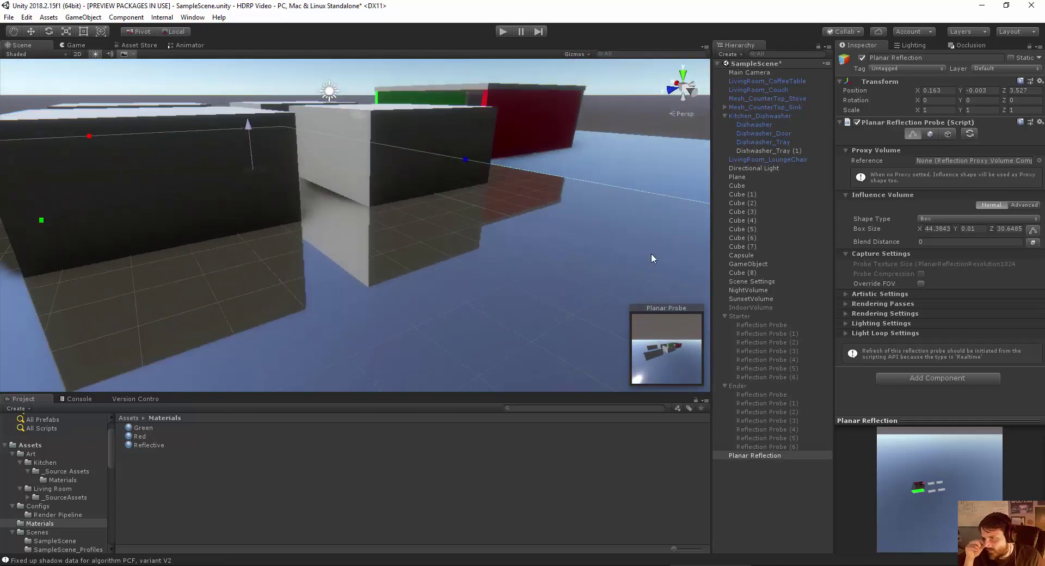
pyautogui.scroll(-2, 319, 261)
pyautogui.scroll(-1, 320, 262)
pyautogui.scroll(1, 319, 262)
pyautogui.keyDown('alt'); pyautogui.moveTo(318, 184); pyautogui.dragTo(376, 202); pyautogui.keyUp('alt')
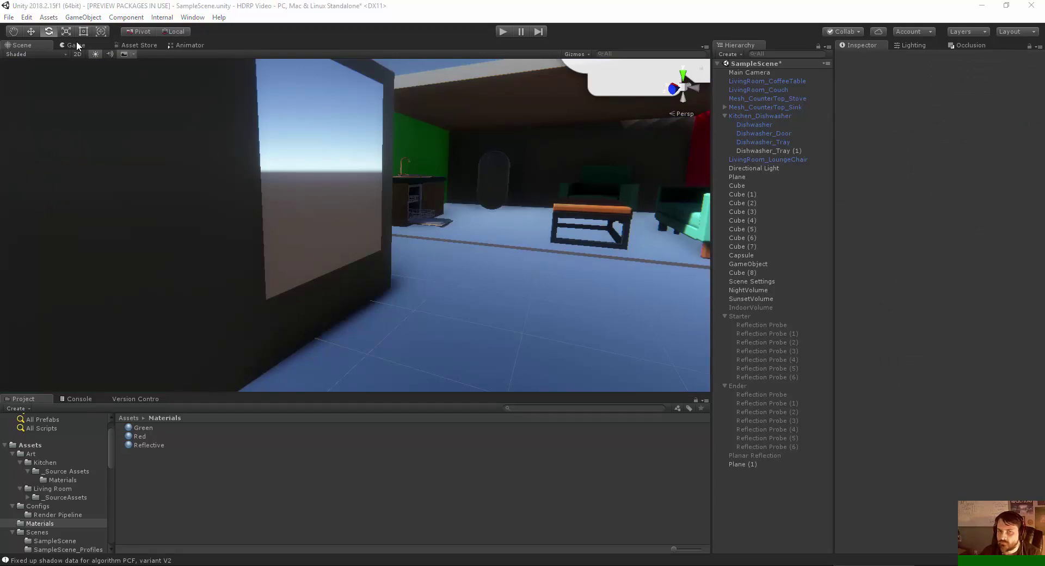
# Step: Add a second Planar Reflection Probe to the scene and view it on the floor outside the room
pyautogui.click(84, 17)
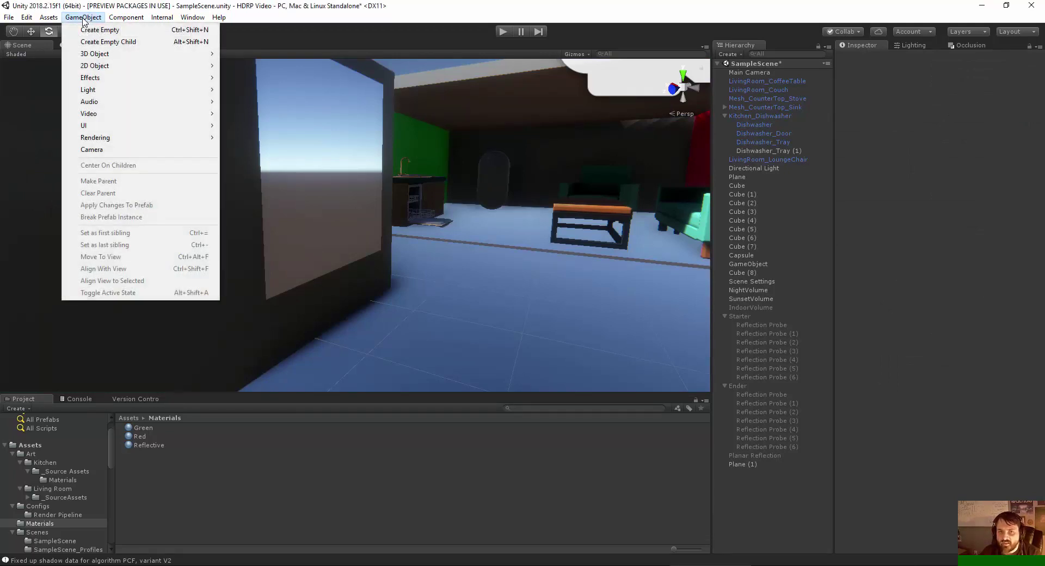
pyautogui.moveTo(102, 141)
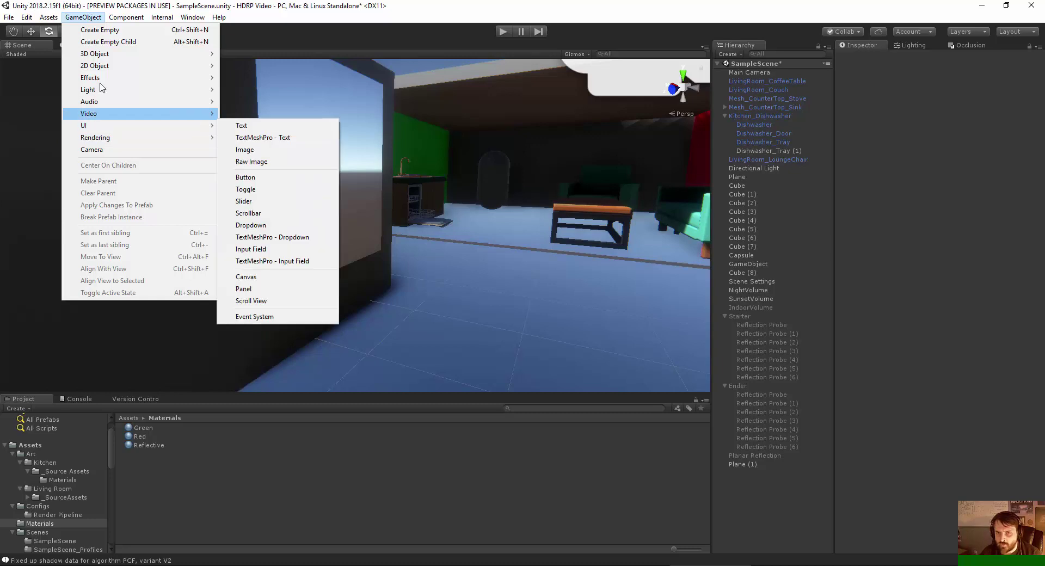
pyautogui.moveTo(104, 79)
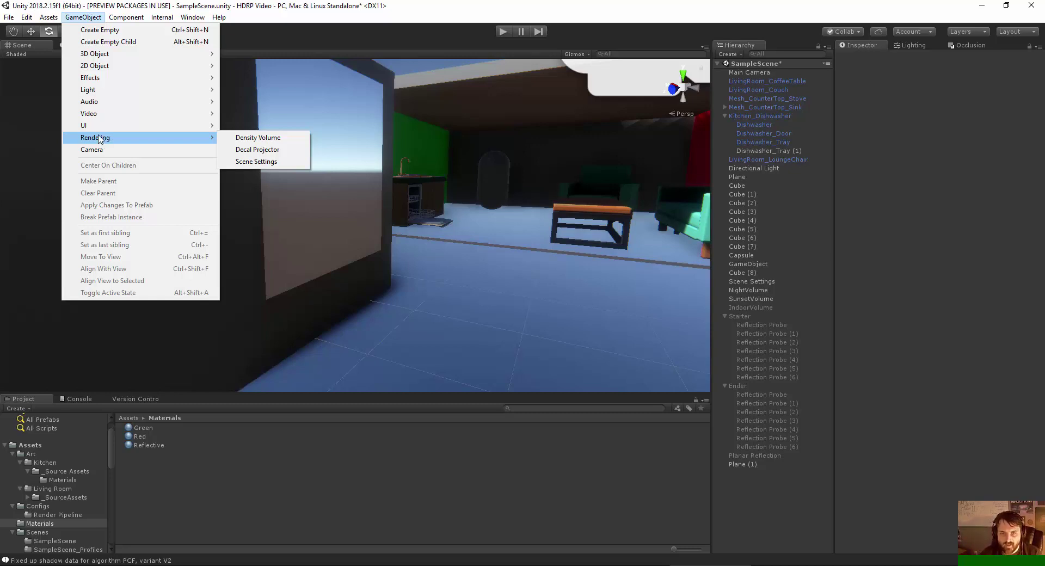
pyautogui.moveTo(180, 90)
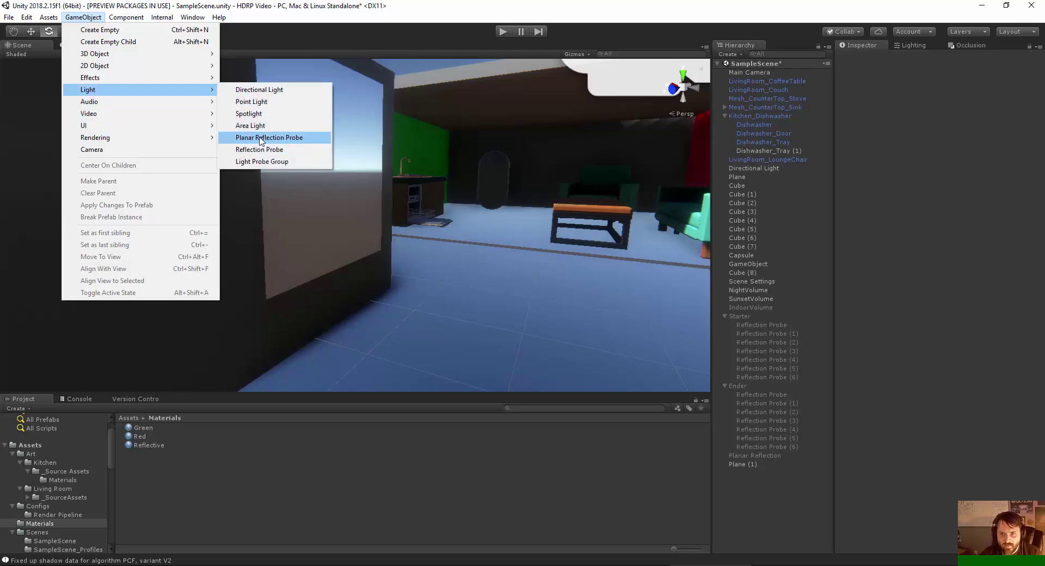
pyautogui.click(260, 139)
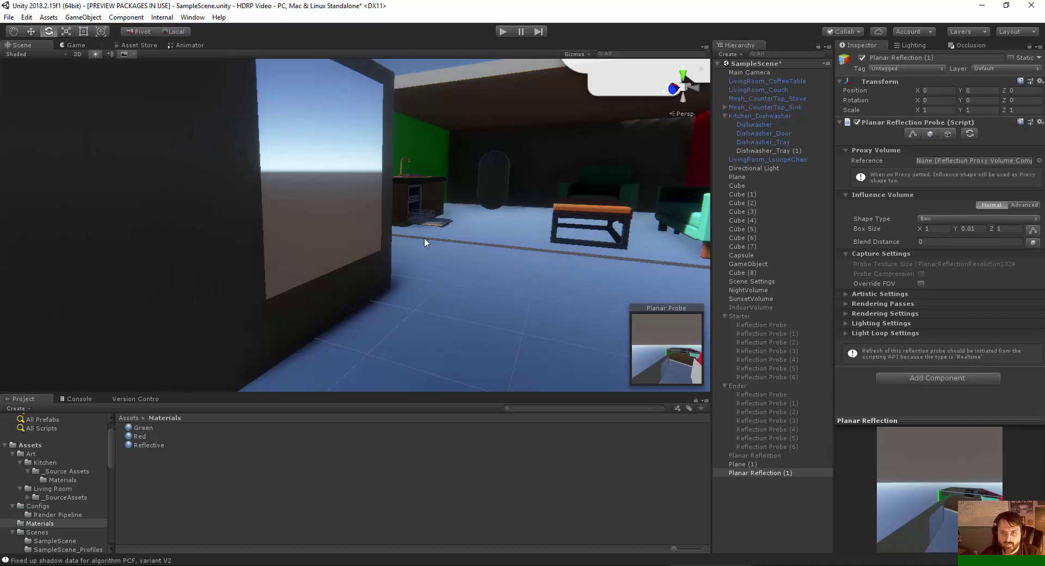
pyautogui.moveTo(423, 237); pyautogui.dragTo(380, 149, button='middle')
pyautogui.scroll(5, 314, 278)
pyautogui.keyDown('alt'); pyautogui.moveTo(292, 278); pyautogui.dragTo(349, 289); pyautogui.keyUp('alt')
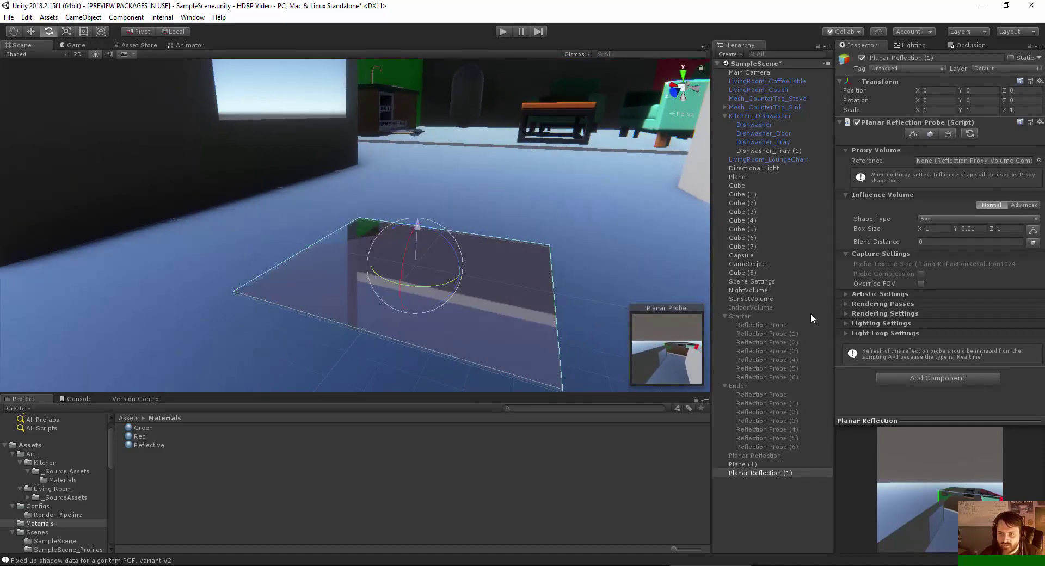
# Step: Expand the new planar probe's Artistic, Rendering Passes, Rendering, Lighting and Light Loop settings for review
pyautogui.click(847, 333)
pyautogui.click(847, 323)
pyautogui.click(847, 314)
pyautogui.click(846, 304)
pyautogui.click(844, 294)
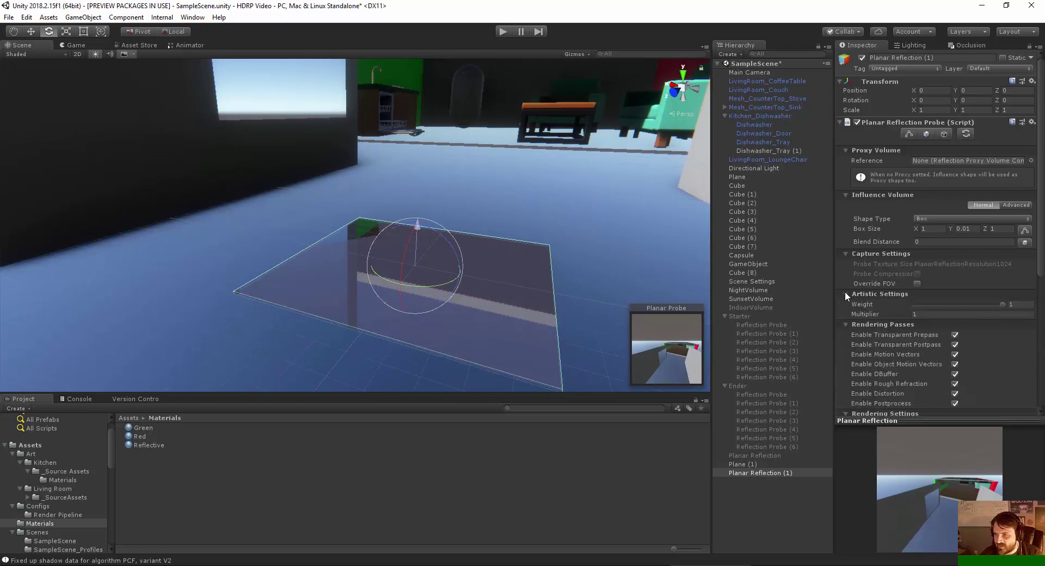
# Step: Review the planar probe's weight, multiplier and FOV override, and collapse its Artistic, Rendering Passes, Rendering, Lighting and Light Loop settings
pyautogui.click(1005, 305)
pyautogui.moveTo(890, 314); pyautogui.dragTo(923, 279)
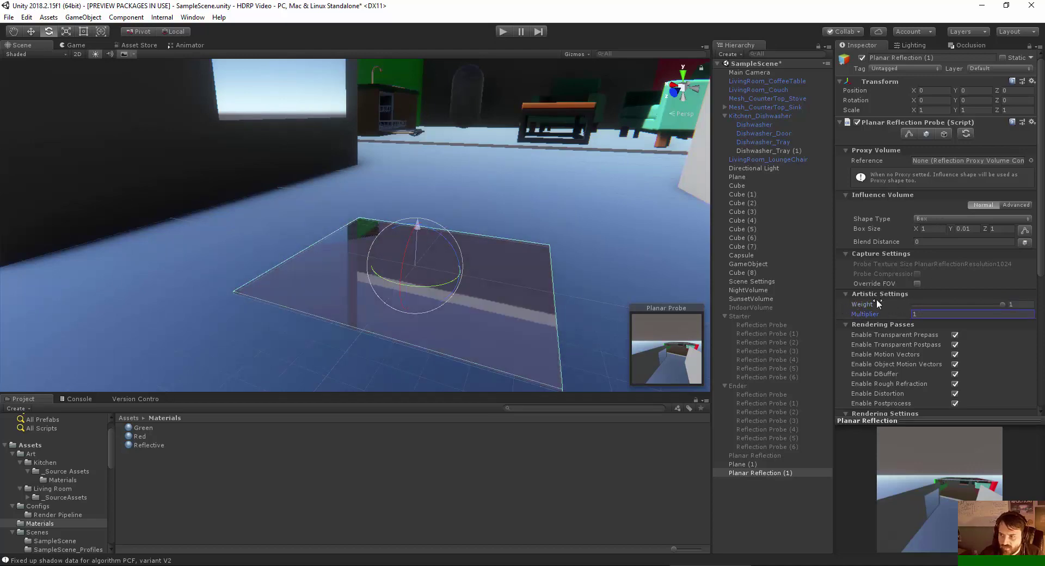
pyautogui.click(917, 283)
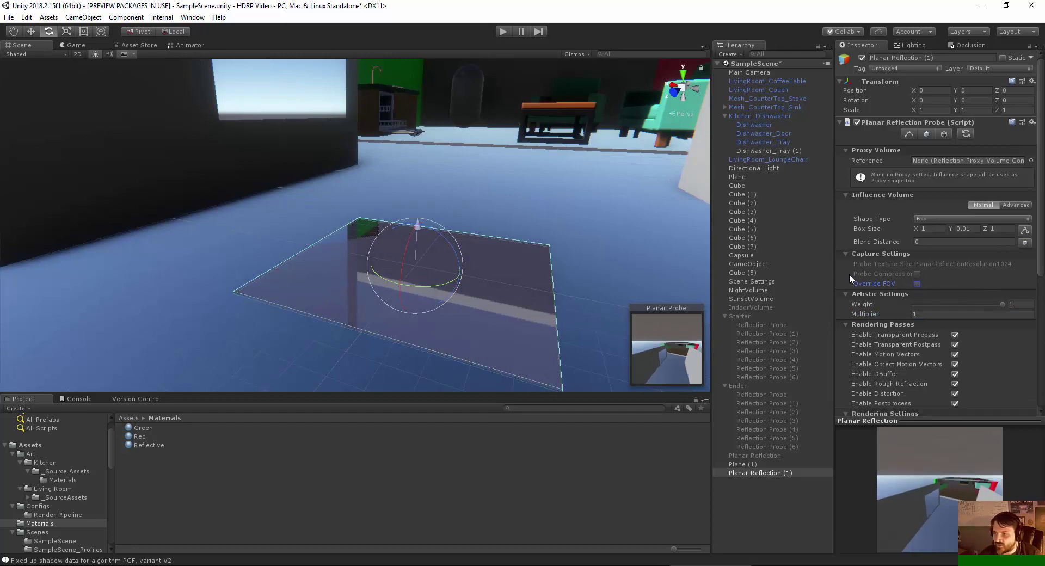
pyautogui.click(845, 326)
pyautogui.click(846, 294)
pyautogui.click(845, 315)
pyautogui.click(846, 324)
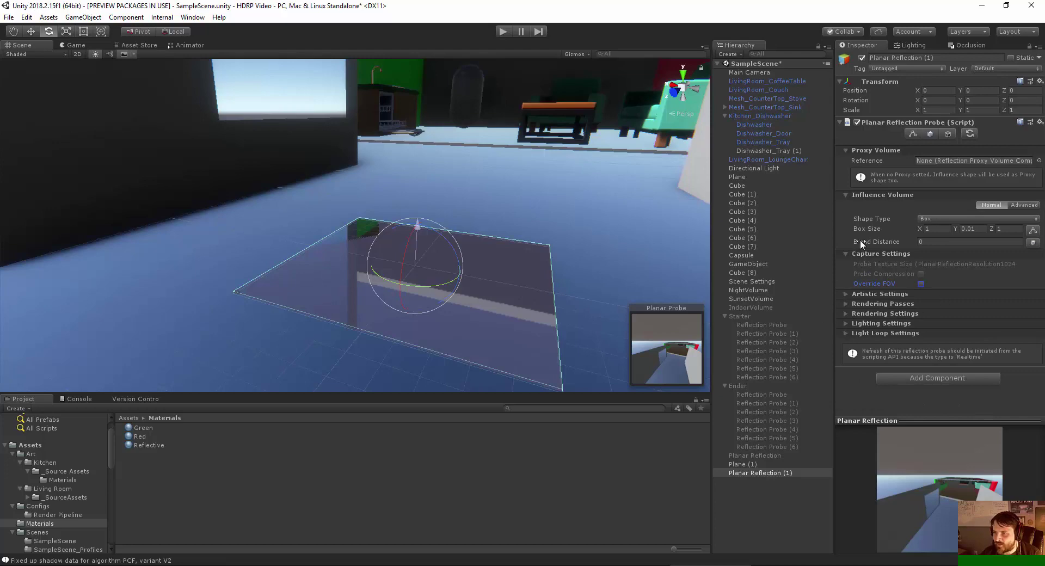
# Step: Try a blend distance of about 3.22 on the second planar probe and return it to 0
pyautogui.moveTo(864, 239); pyautogui.dragTo(27, 258)
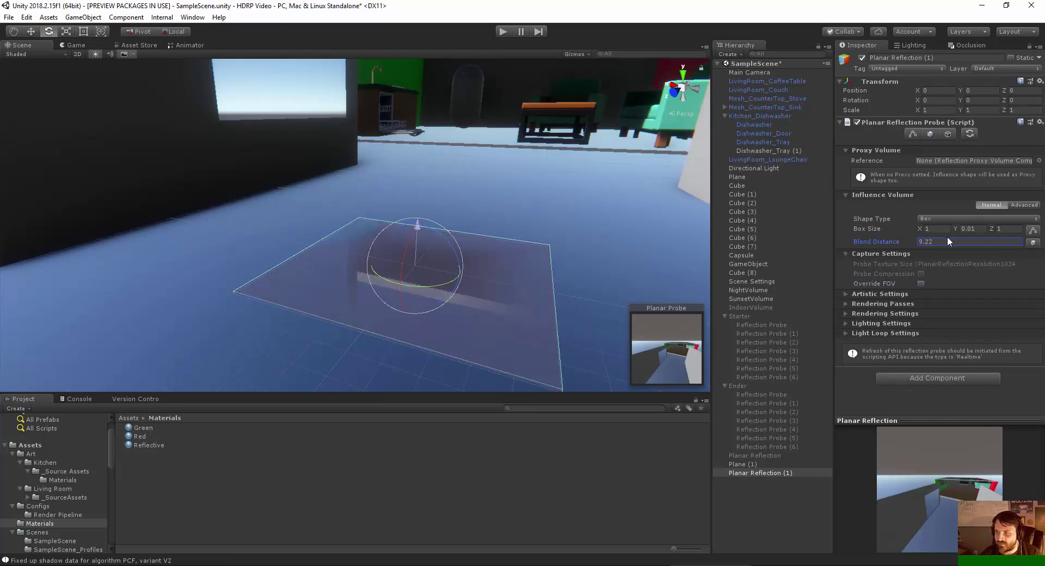
pyautogui.moveTo(947, 238); pyautogui.dragTo(502, 232)
# Step: Move the second planar probe to the reflective wall panel, at about X 1.365, Y 1.058, Z -1.161
pyautogui.moveTo(281, 197); pyautogui.dragTo(308, 212, button='right')
pyautogui.press('w')
pyautogui.moveTo(396, 292); pyautogui.dragTo(297, 61)
pyautogui.moveTo(334, 166); pyautogui.dragTo(390, 357, button='middle')
pyautogui.scroll(6, 347, 239)
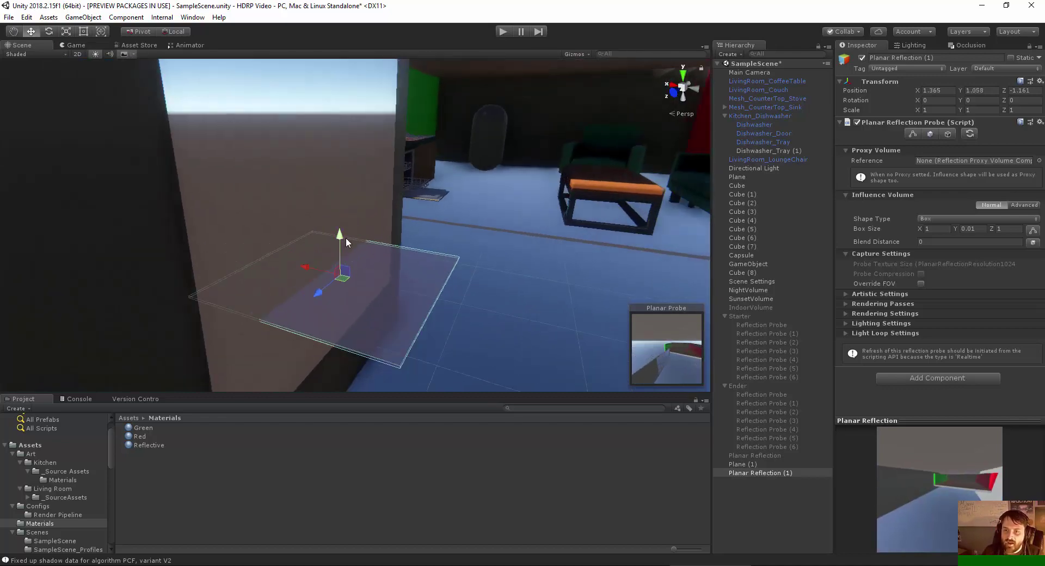
# Step: Rotate the planar probe 90° about Z to stand parallel to the wall panel and shift it to about X 1.456
pyautogui.press('e')
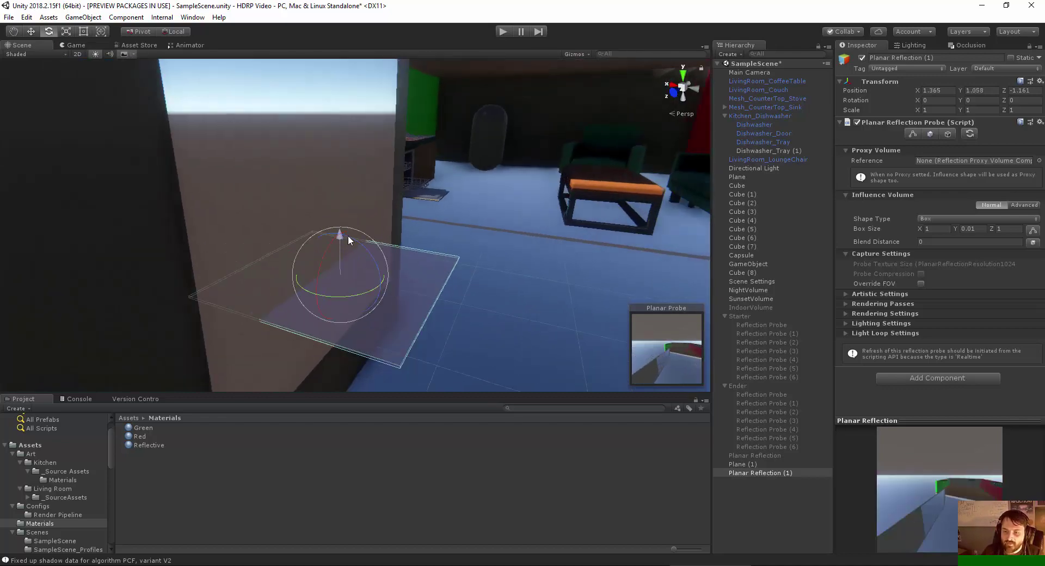
pyautogui.moveTo(350, 241); pyautogui.dragTo(449, 322)
pyautogui.press('w')
pyautogui.moveTo(382, 286); pyautogui.dragTo(368, 285)
pyautogui.keyDown('alt'); pyautogui.moveTo(388, 206); pyautogui.dragTo(199, 155); pyautogui.keyUp('alt')
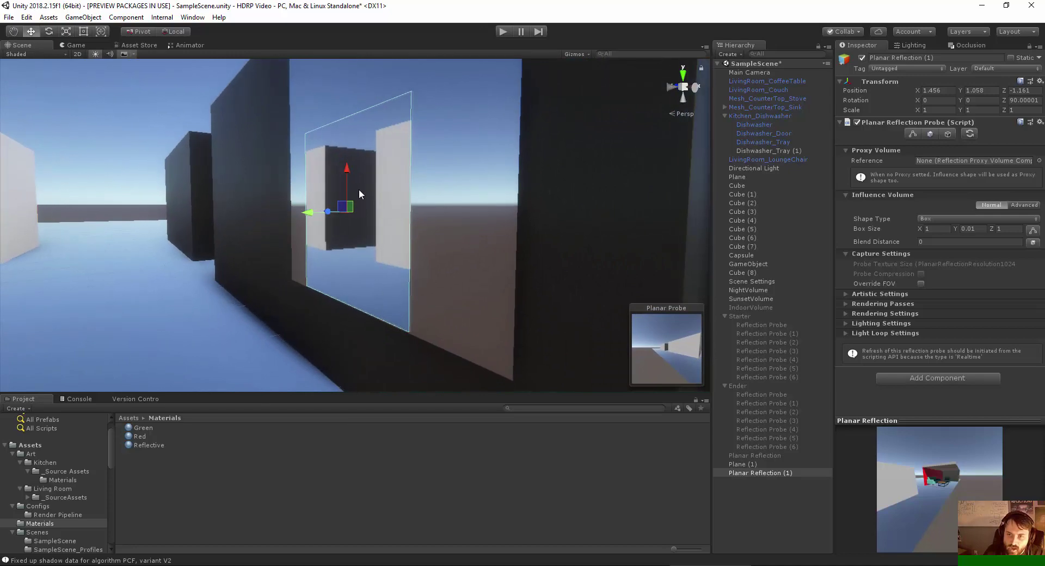
pyautogui.keyDown('alt'); pyautogui.moveTo(410, 165); pyautogui.dragTo(447, 189); pyautogui.keyUp('alt')
pyautogui.keyDown('alt'); pyautogui.moveTo(388, 234); pyautogui.dragTo(484, 238); pyautogui.keyUp('alt')
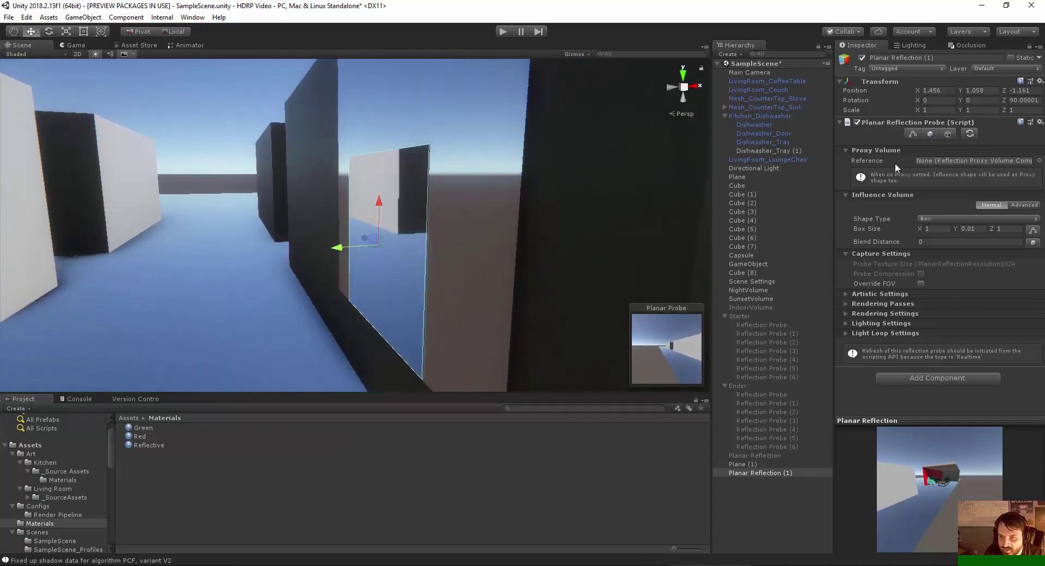
# Step: Thicken the probe's influence box to 0.8 in Y and nudge the probe to about X 1.453 against the mirror panel
pyautogui.moveTo(956, 227); pyautogui.dragTo(972, 231)
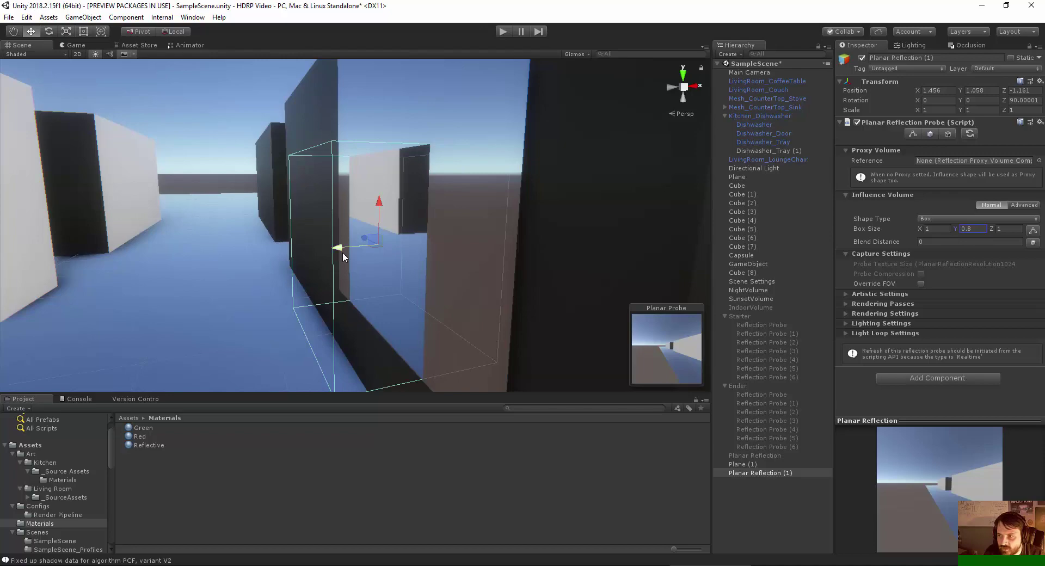
pyautogui.moveTo(342, 251); pyautogui.dragTo(261, 258)
pyautogui.keyDown('alt'); pyautogui.moveTo(293, 205); pyautogui.dragTo(323, 185); pyautogui.keyUp('alt')
pyautogui.keyDown('alt'); pyautogui.moveTo(278, 237); pyautogui.dragTo(364, 259); pyautogui.keyUp('alt')
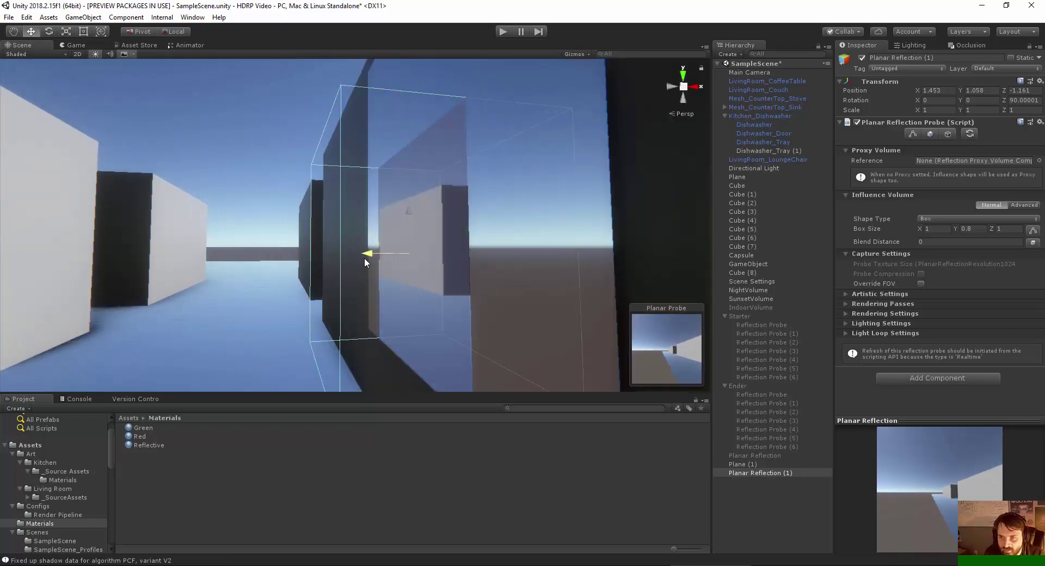
pyautogui.keyDown('alt'); pyautogui.moveTo(299, 270); pyautogui.dragTo(218, 234); pyautogui.keyUp('alt')
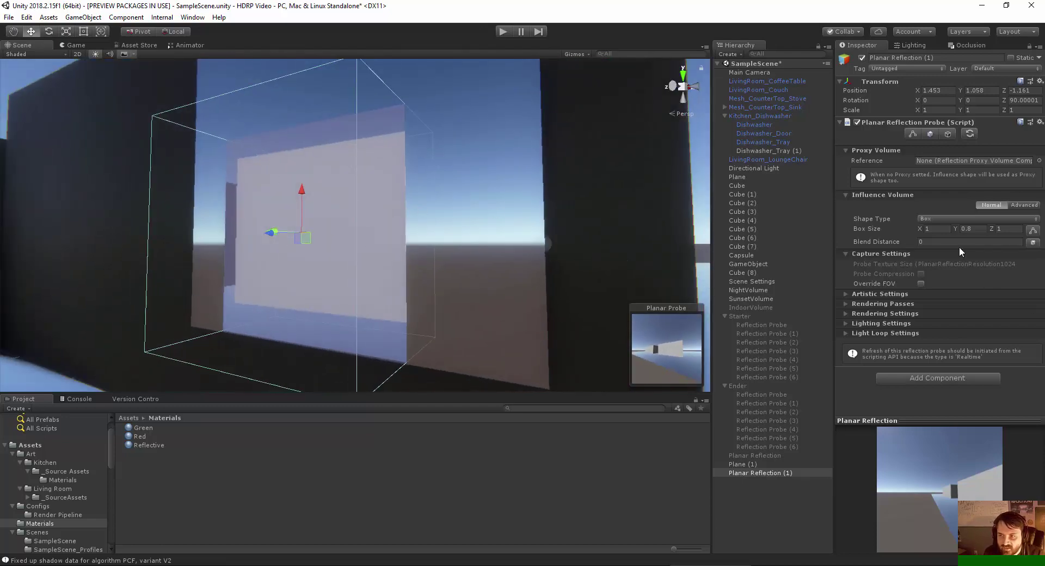
# Step: Set the influence box's Y size to 0.1 and raise the probe to about Y 1.441 on the mirror panel
pyautogui.doubleClick(967, 229)
pyautogui.write('0.1')
pyautogui.keyDown('alt'); pyautogui.moveTo(336, 211); pyautogui.dragTo(344, 245); pyautogui.keyUp('alt')
pyautogui.moveTo(294, 212); pyautogui.dragTo(361, 201)
# Step: Enlarge the probe's influence box to about 1.75 in X and 2.02 in Z, undoing the stray X scaling of the object
pyautogui.press('r')
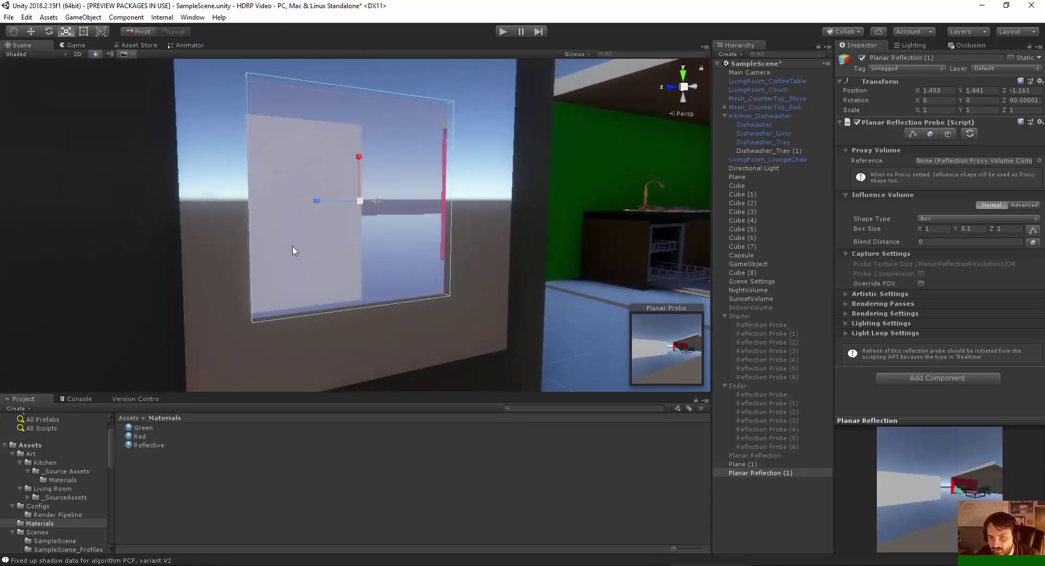
pyautogui.moveTo(924, 228); pyautogui.dragTo(935, 228)
pyautogui.moveTo(551, 266); pyautogui.dragTo(458, 307, button='right')
pyautogui.keyDown('alt'); pyautogui.moveTo(458, 306); pyautogui.dragTo(371, 216); pyautogui.keyUp('alt')
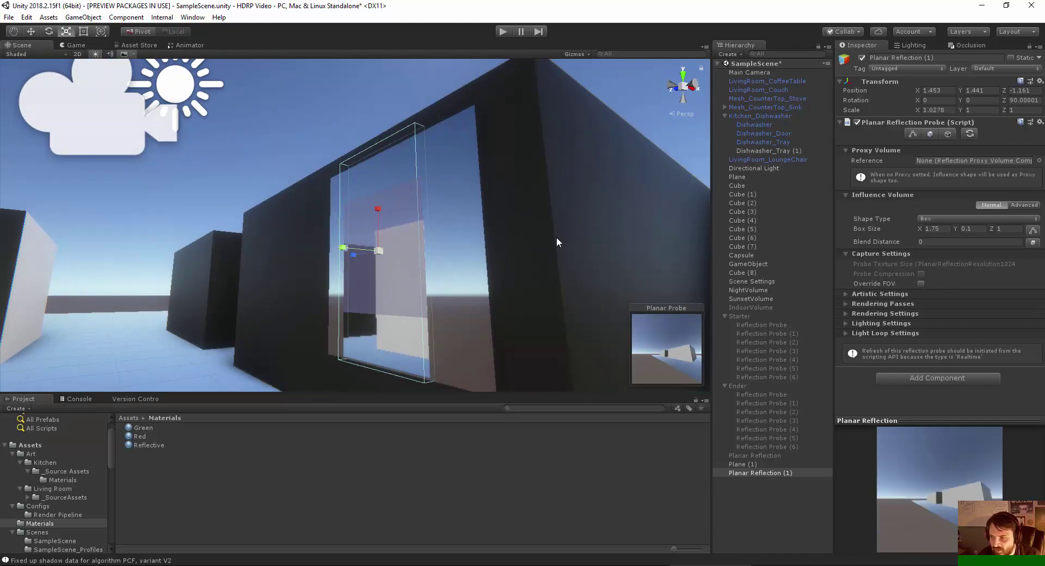
pyautogui.hotkey('ctrl', 'z')
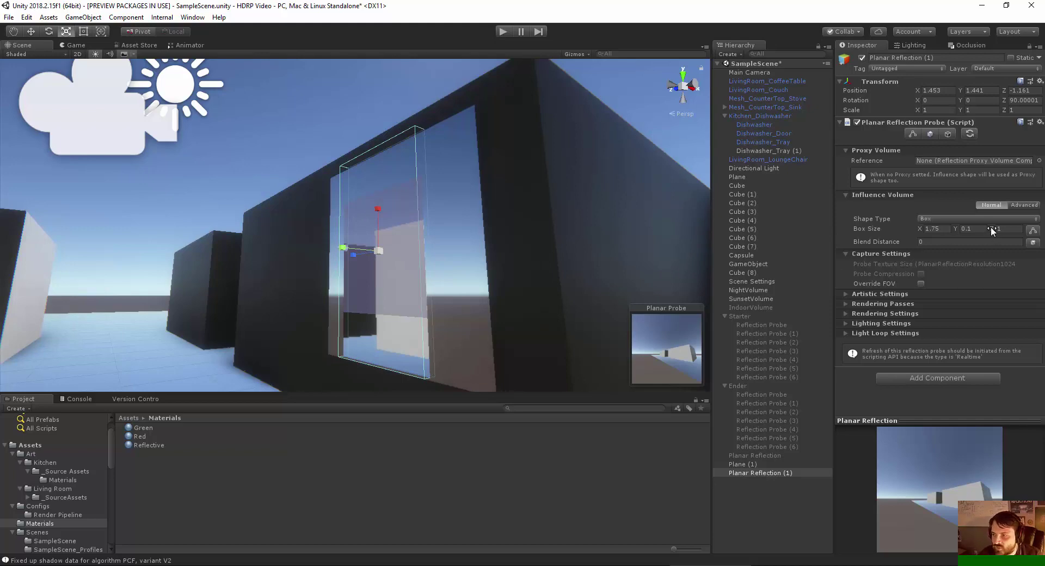
pyautogui.moveTo(991, 226); pyautogui.dragTo(1014, 230)
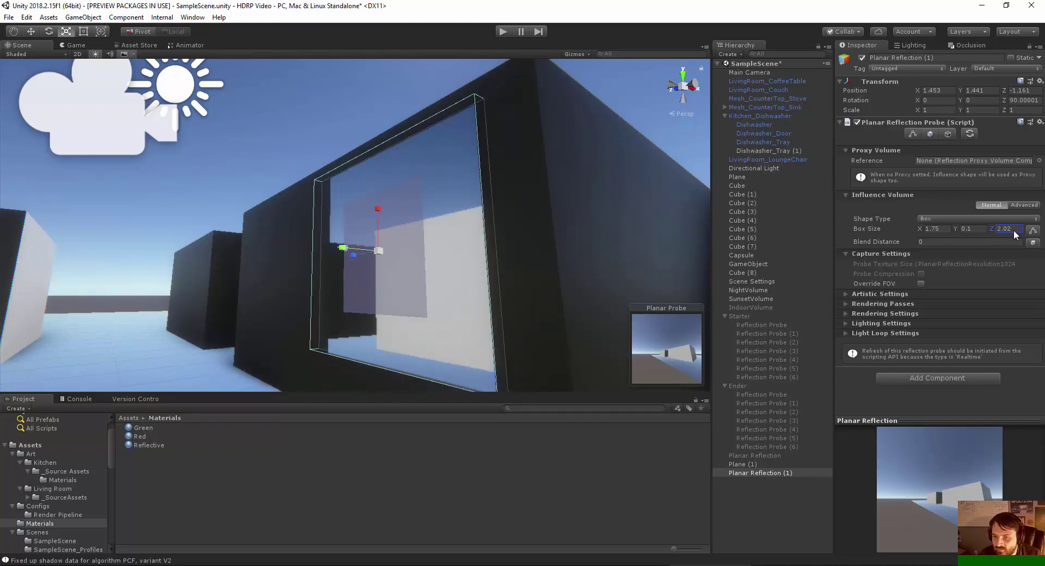
# Step: Slide the planar probe sideways along the wall to about Z -1.318 to centre its box on the mirror panel
pyautogui.scroll(2, 425, 255)
pyautogui.keyDown('alt'); pyautogui.moveTo(321, 210); pyautogui.dragTo(351, 249); pyautogui.keyUp('alt')
pyautogui.moveTo(350, 248); pyautogui.dragTo(350, 202, button='right')
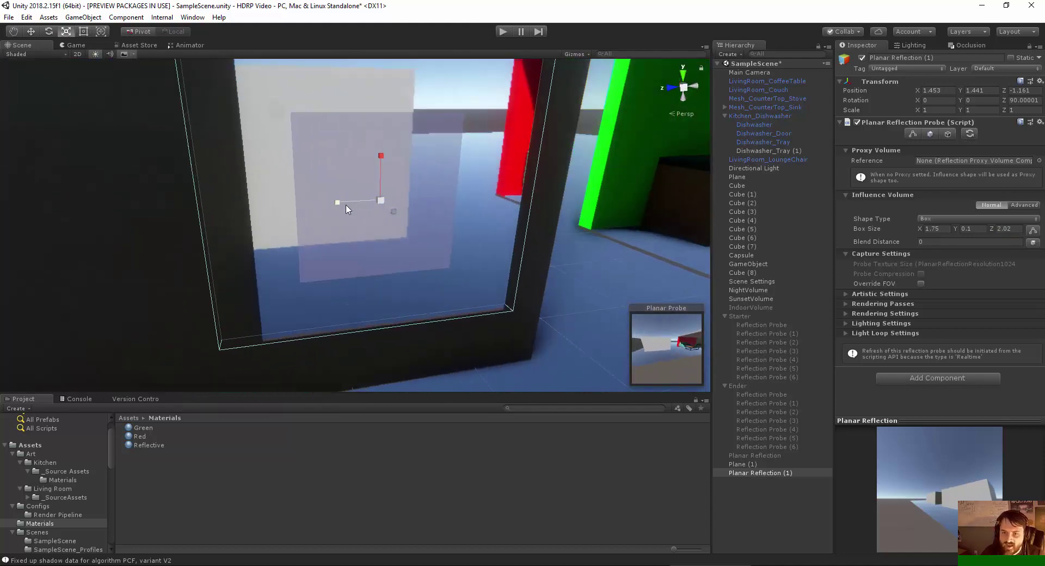
pyautogui.press('w')
pyautogui.moveTo(338, 204); pyautogui.dragTo(368, 204)
pyautogui.keyDown('alt'); pyautogui.moveTo(368, 206); pyautogui.dragTo(413, 187); pyautogui.keyUp('alt')
pyautogui.moveTo(413, 187); pyautogui.dragTo(389, 194, button='right')
# Step: Inspect the mirror panel without the probe selected, and thin Planar Reflection (1)'s influence box to 0.01 in Y
pyautogui.click(764, 516)
pyautogui.keyDown('alt'); pyautogui.moveTo(289, 245); pyautogui.dragTo(362, 198); pyautogui.keyUp('alt')
pyautogui.moveTo(363, 198); pyautogui.dragTo(259, 164, button='right')
pyautogui.moveTo(236, 208); pyautogui.dragTo(242, 212, button='right')
pyautogui.click(762, 473)
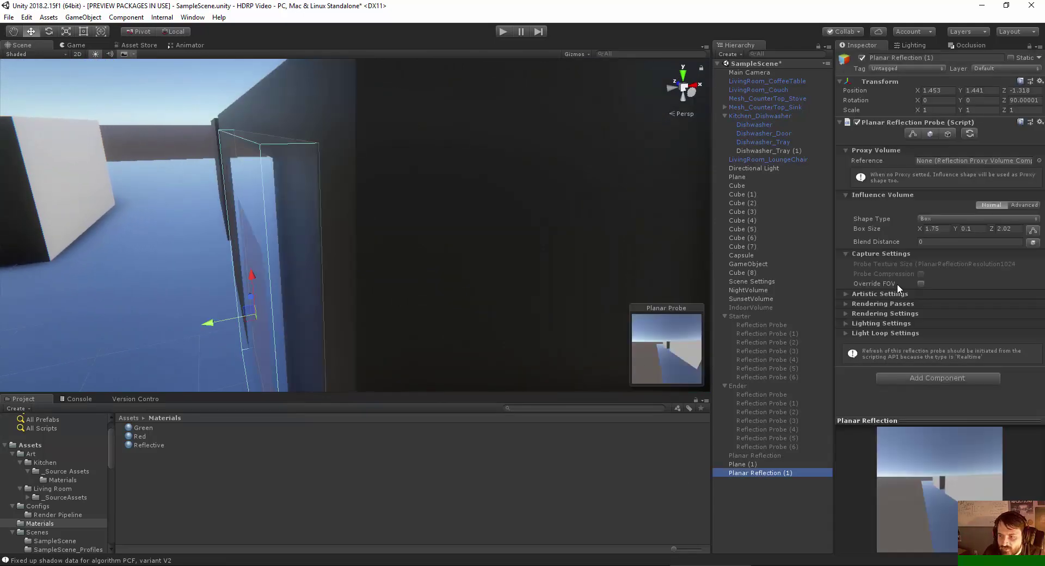
pyautogui.click(973, 230)
pyautogui.press('BackSpace')
pyautogui.write('.01')
pyautogui.moveTo(381, 239); pyautogui.dragTo(299, 229, button='right')
pyautogui.scroll(-3, 214, 223)
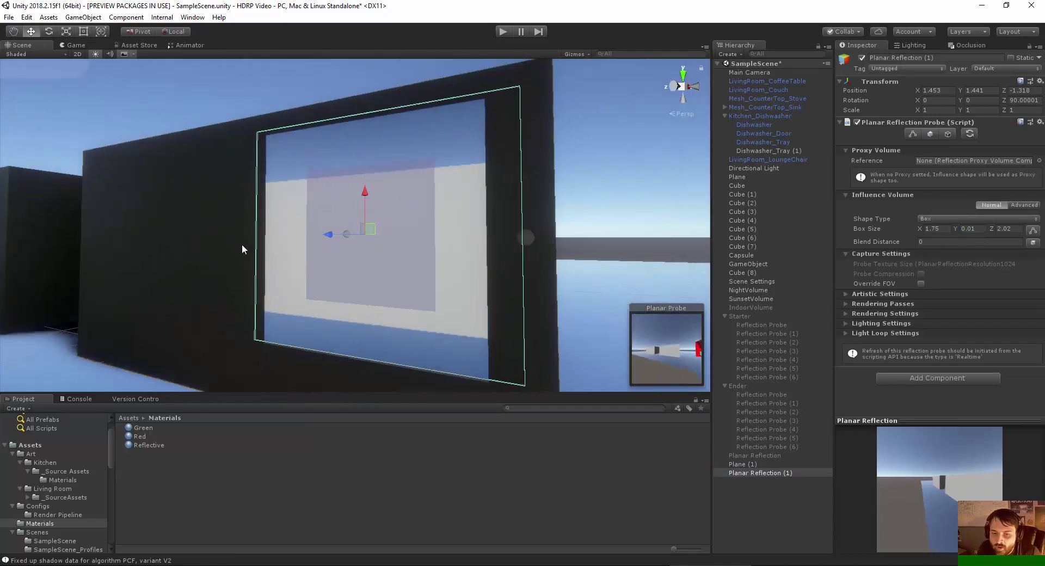
# Step: Try a lower smoothness on the Reflective material while viewing the mirror panel, and return it to 1
pyautogui.click(150, 446)
pyautogui.moveTo(278, 287)
pyautogui.mouseDown(button='right')
pyautogui.moveTo(296, 214)
pyautogui.moveTo(274, 300)
pyautogui.mouseUp(button='right')
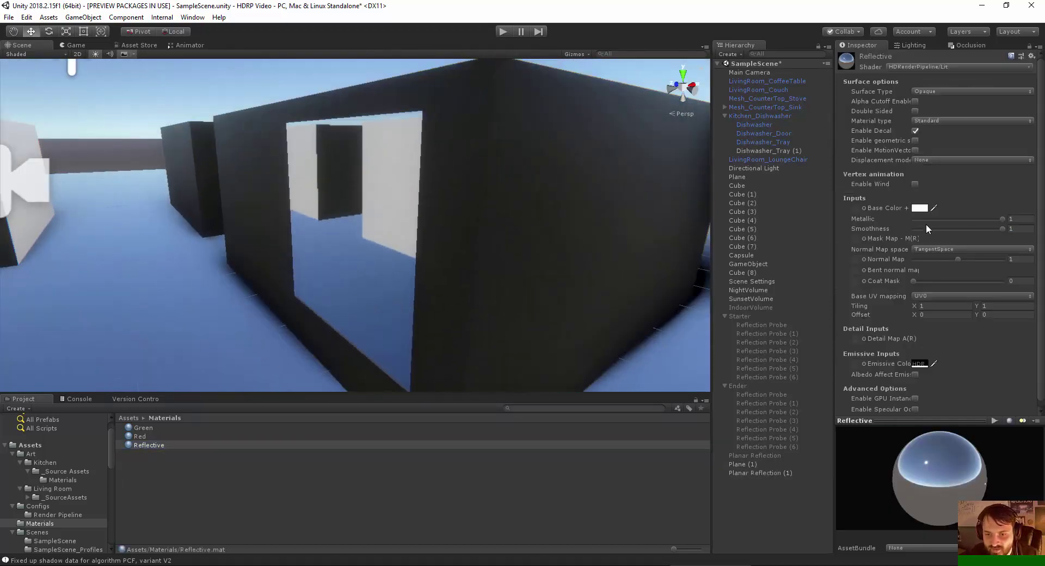
pyautogui.moveTo(1003, 219)
pyautogui.mouseDown()
pyautogui.moveTo(866, 227)
pyautogui.moveTo(996, 233)
pyautogui.moveTo(783, 234)
pyautogui.moveTo(1011, 257)
pyautogui.moveTo(987, 231)
pyautogui.moveTo(973, 233)
pyautogui.moveTo(990, 234)
pyautogui.mouseUp()
pyautogui.moveTo(204, 217); pyautogui.dragTo(172, 175, button='right')
pyautogui.moveTo(988, 228); pyautogui.dragTo(1005, 256)
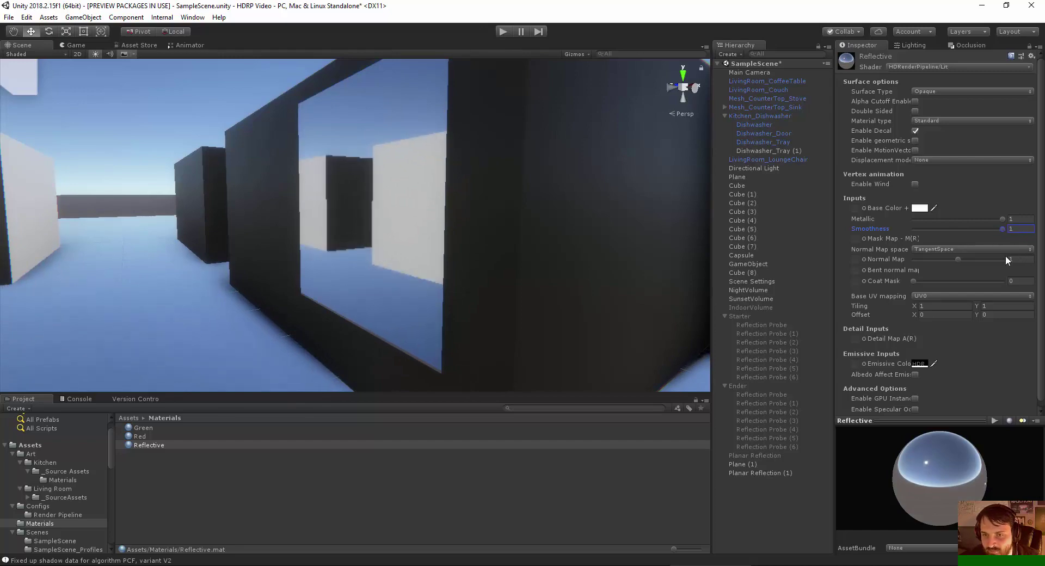
# Step: Try a bright red base color on the Reflective material and examine the tinted reflections in the wall mirror and floor
pyautogui.click(920, 207)
pyautogui.moveTo(327, 212); pyautogui.dragTo(391, 200)
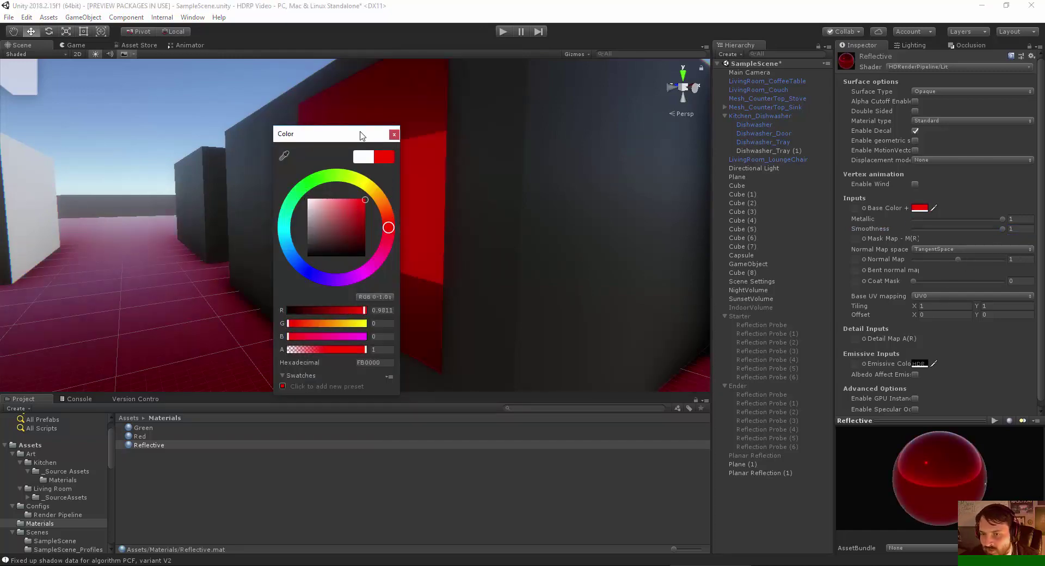
pyautogui.moveTo(361, 139); pyautogui.dragTo(204, 126)
pyautogui.keyDown('alt'); pyautogui.moveTo(371, 224); pyautogui.dragTo(486, 230); pyautogui.keyUp('alt')
pyautogui.keyDown('alt'); pyautogui.moveTo(335, 223); pyautogui.dragTo(584, 223); pyautogui.keyUp('alt')
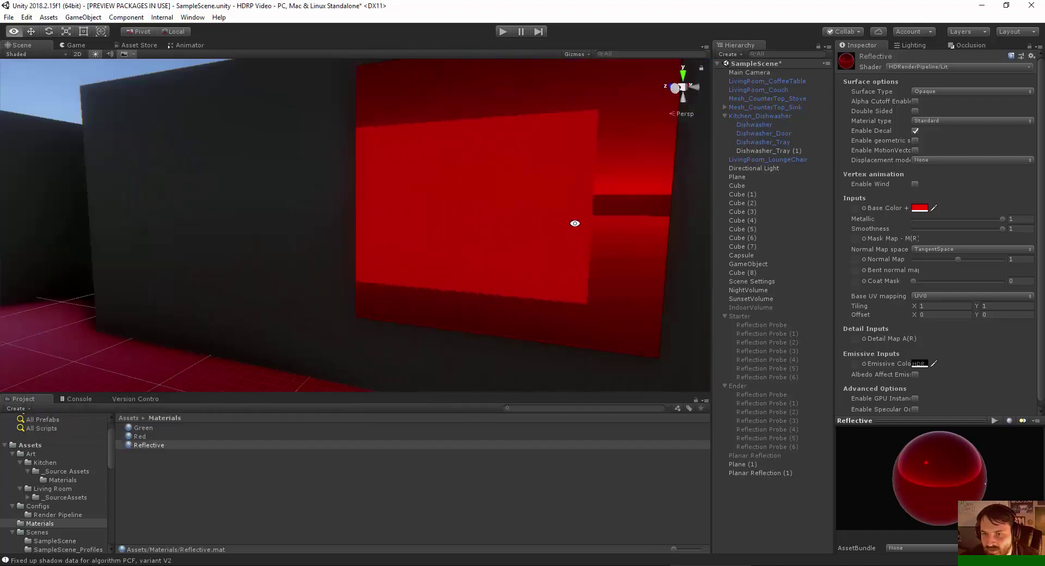
pyautogui.moveTo(584, 223); pyautogui.dragTo(252, 275, button='right')
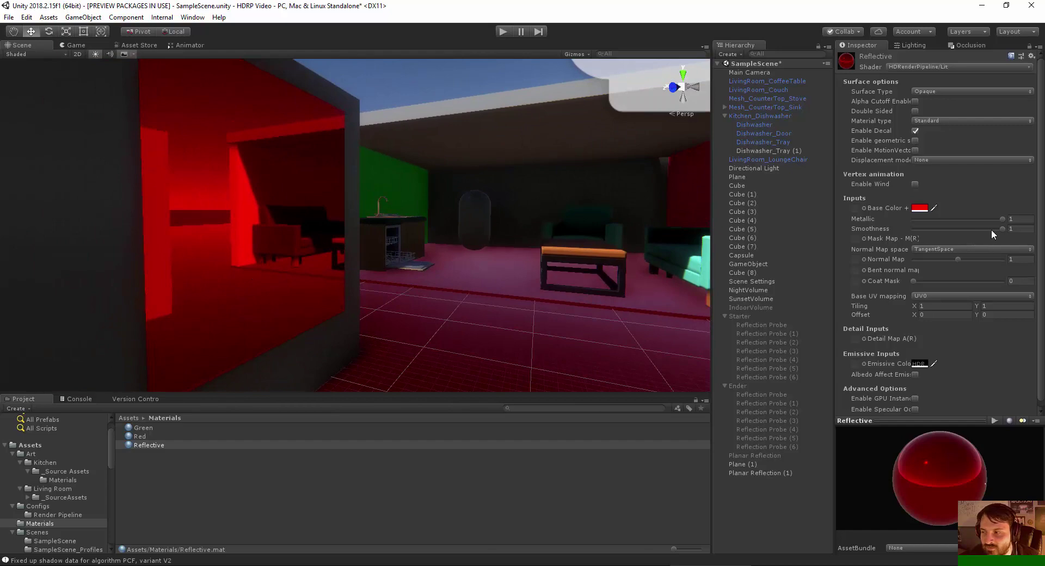
# Step: Try a lower smoothness on the red Reflective material, and undo both the smoothness and the base color changes
pyautogui.moveTo(999, 231); pyautogui.dragTo(983, 237)
pyautogui.hotkey('ctrl', 'z')
pyautogui.hotkey('ctrl', 'z')
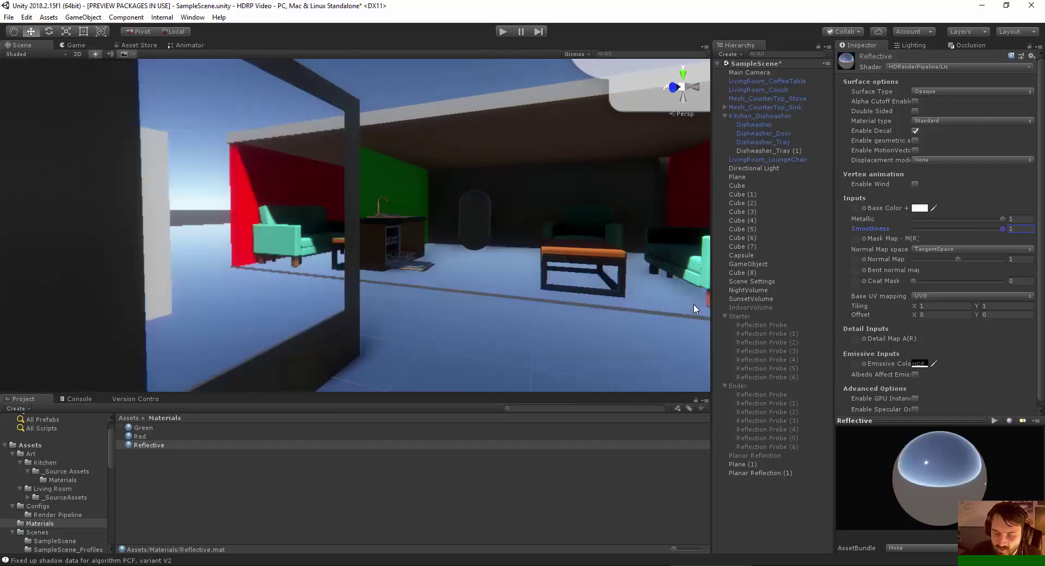
pyautogui.scroll(2, 305, 261)
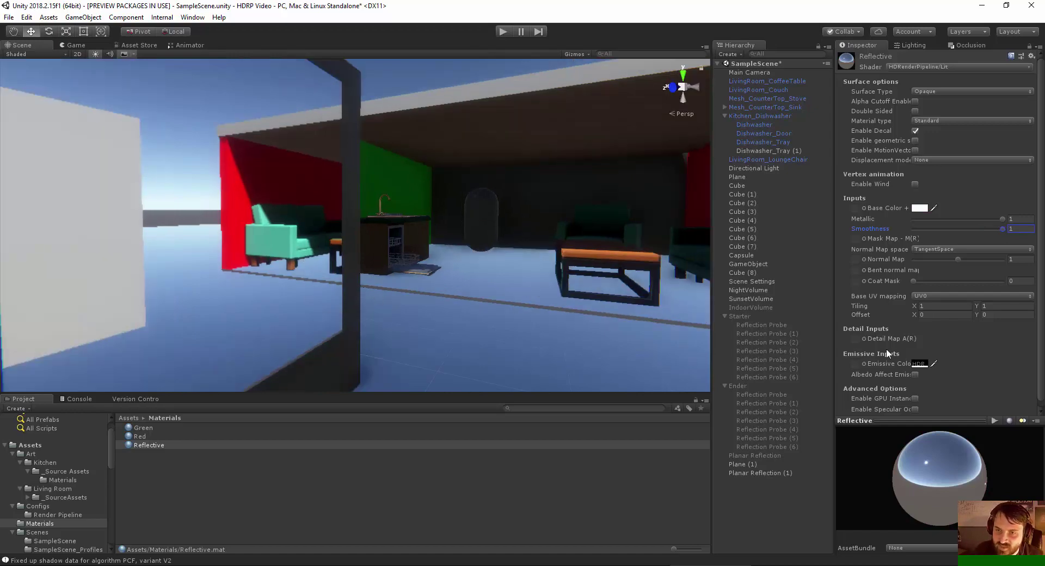
# Step: Review the Rendering Passes, Rendering Settings and Lighting Settings of Planar Reflection (1), and collapse them again
pyautogui.click(758, 474)
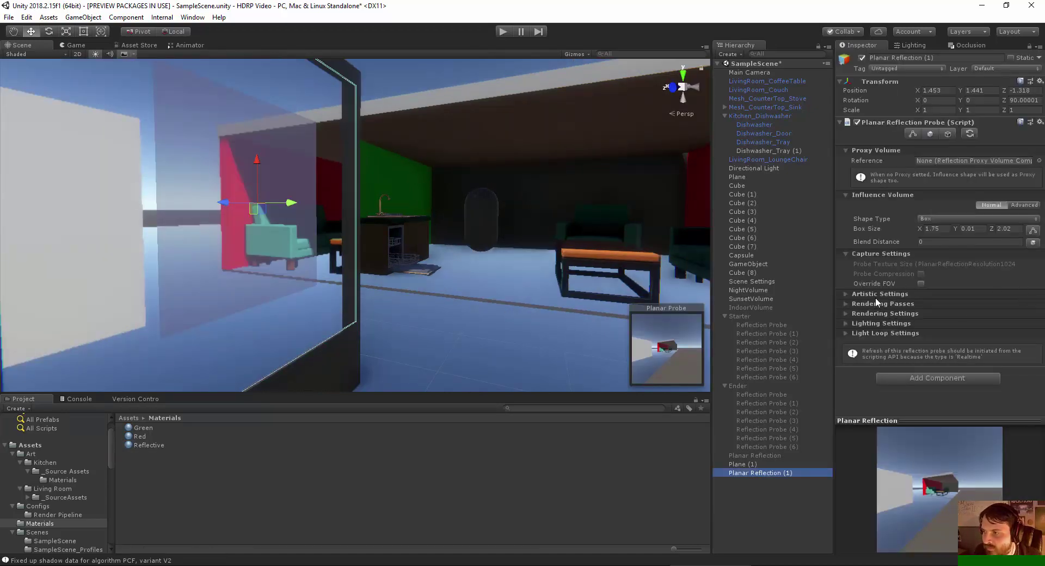
pyautogui.click(861, 303)
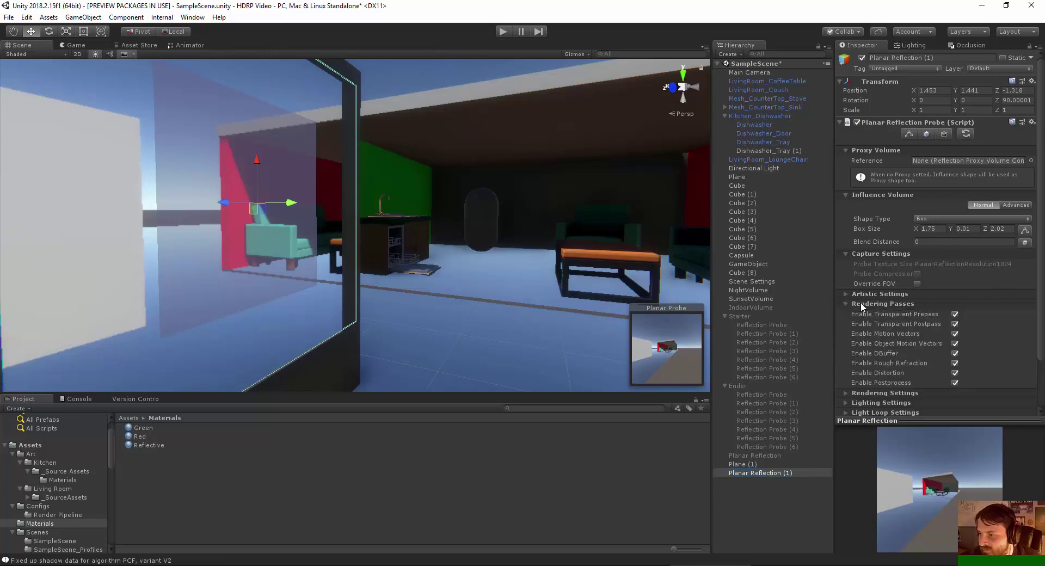
pyautogui.click(861, 303)
pyautogui.click(863, 313)
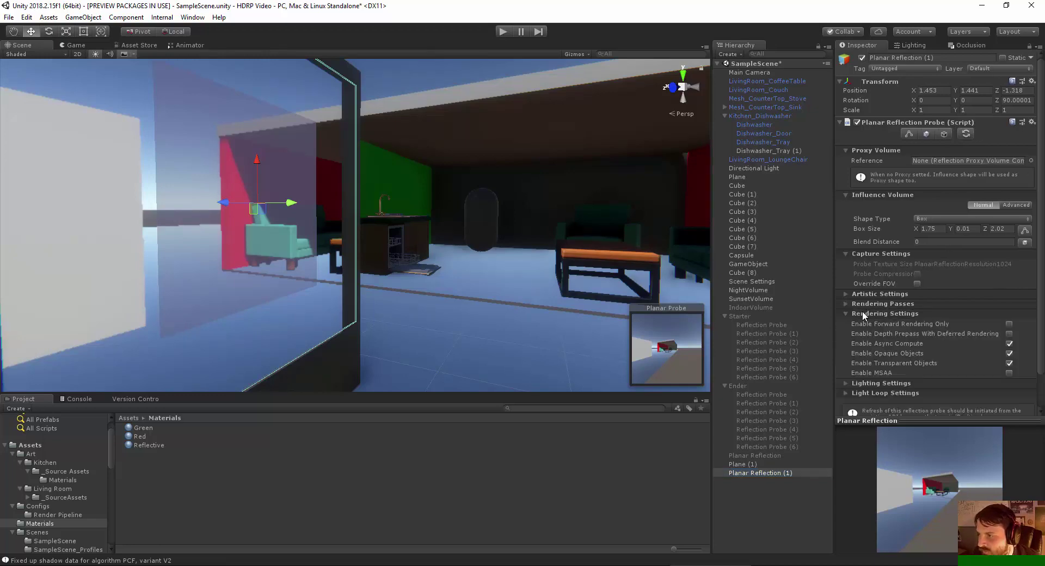
pyautogui.scroll(-2, 864, 314)
pyautogui.click(865, 350)
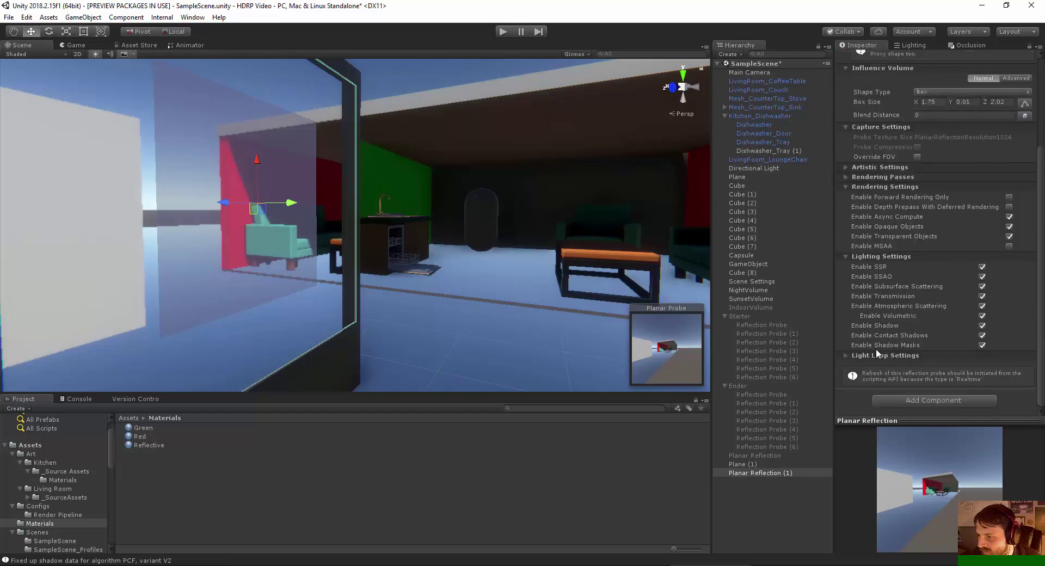
pyautogui.click(876, 350)
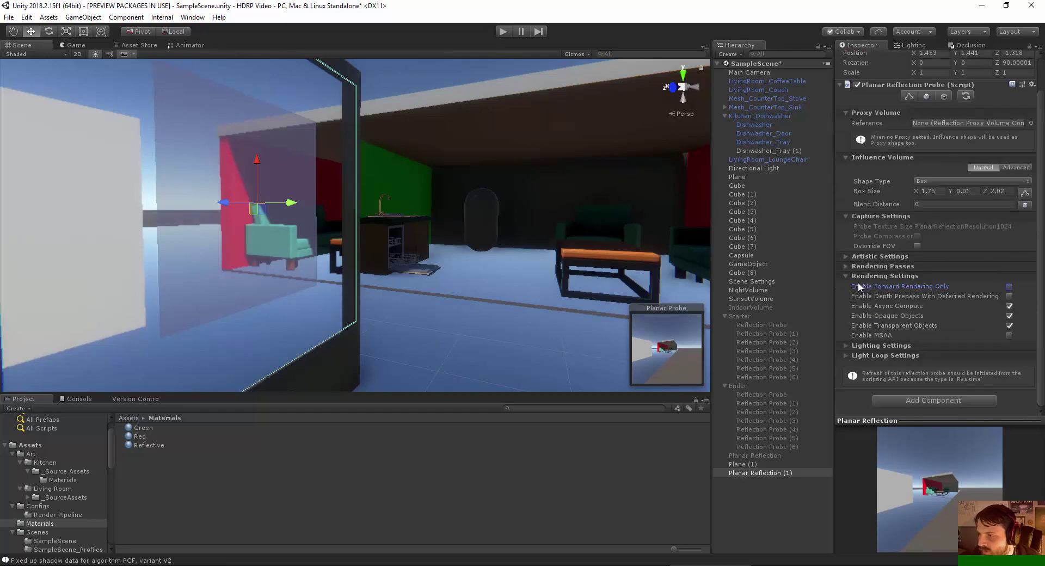
pyautogui.click(855, 278)
pyautogui.scroll(-3, 260, 201)
pyautogui.scroll(4, 259, 201)
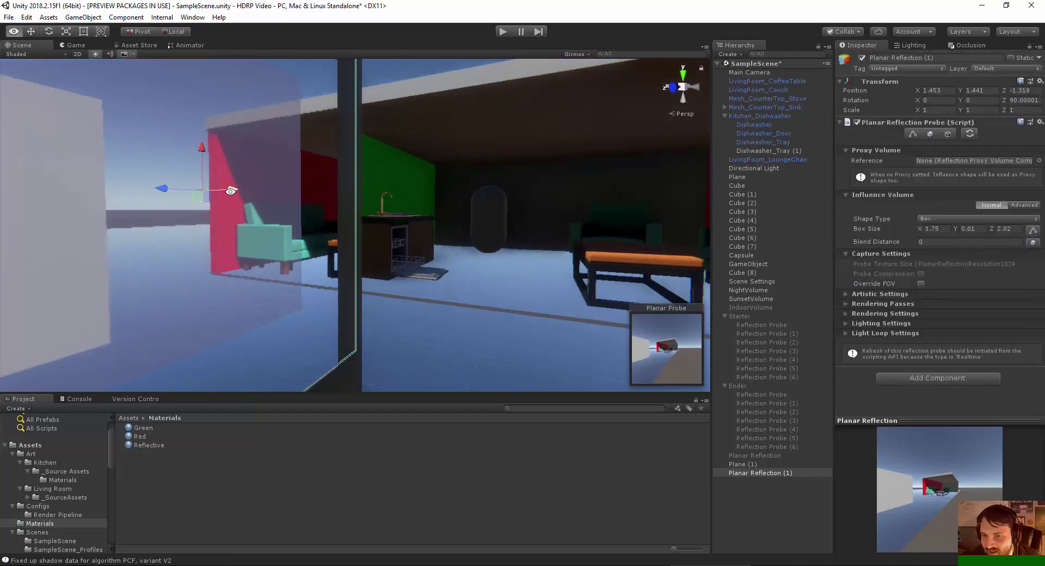
# Step: Examine how the chair, table and red wall mirror in the wall panel from different angles
pyautogui.moveTo(267, 200); pyautogui.dragTo(404, 164, button='middle')
pyautogui.scroll(-3, 375, 171)
pyautogui.moveTo(376, 171); pyautogui.dragTo(375, 171, button='right')
pyautogui.keyDown('alt'); pyautogui.moveTo(374, 172); pyautogui.dragTo(406, 198); pyautogui.keyUp('alt')
pyautogui.moveTo(405, 197); pyautogui.dragTo(371, 324, button='middle')
pyautogui.keyDown('alt'); pyautogui.moveTo(371, 324); pyautogui.dragTo(226, 231); pyautogui.keyUp('alt')
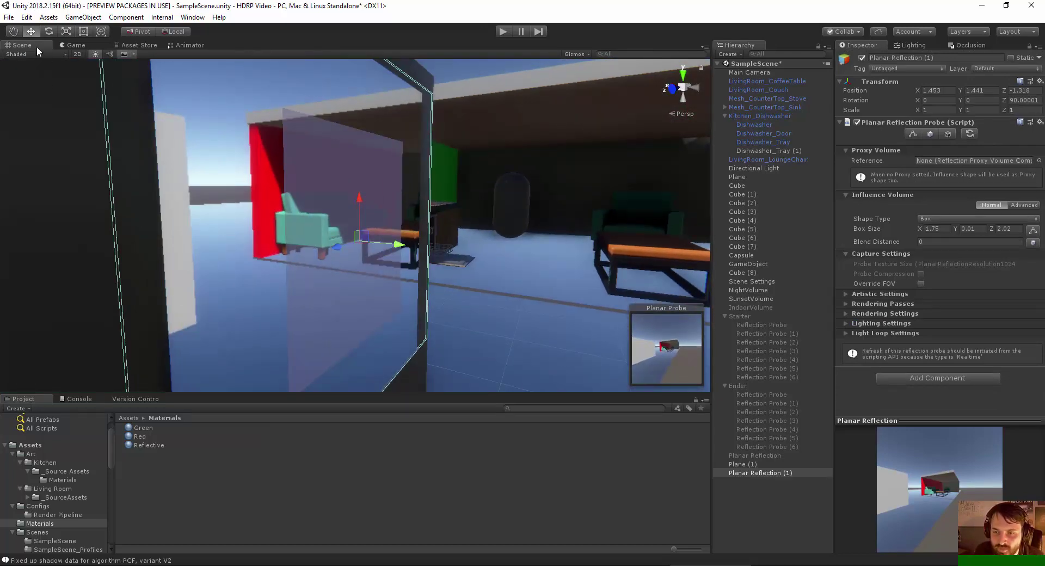
# Step: Open the New HDRenderPipelineAsset from the Configs/Render Pipeline folder to view its reflection settings
pyautogui.click(26, 17)
pyautogui.click(26, 17)
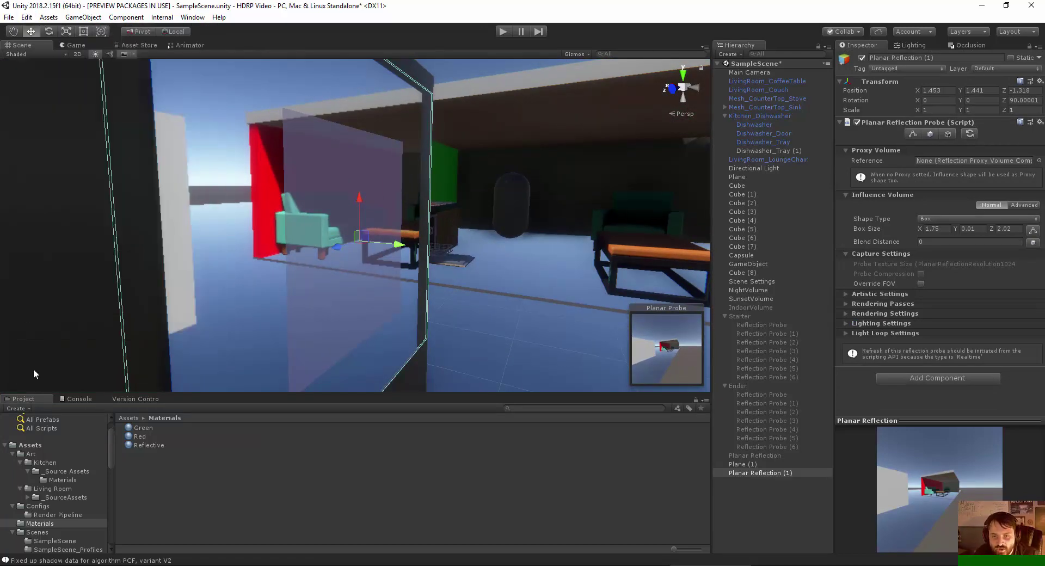
pyautogui.scroll(-3, 45, 462)
pyautogui.click(50, 483)
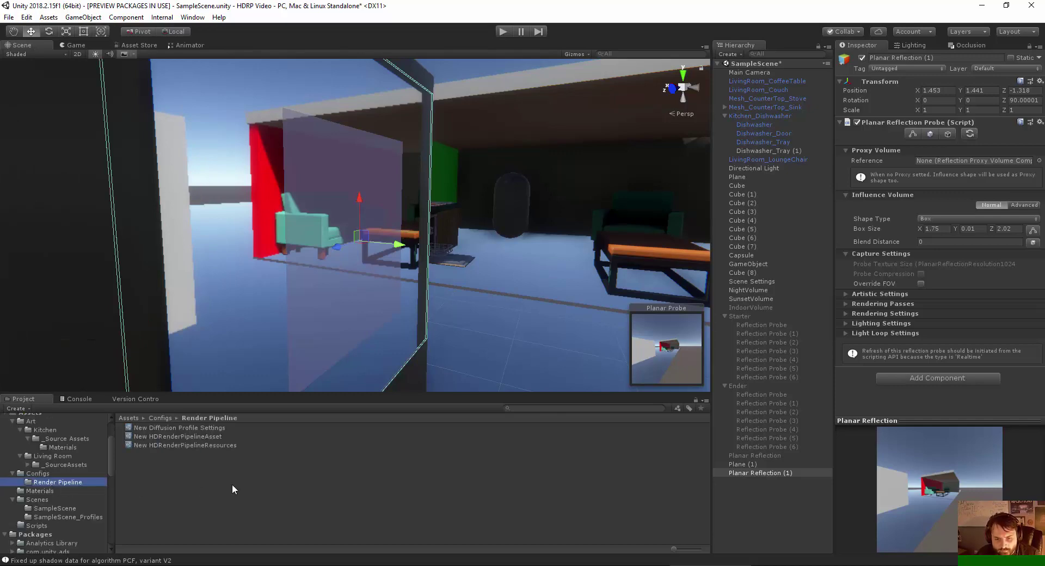
pyautogui.click(167, 438)
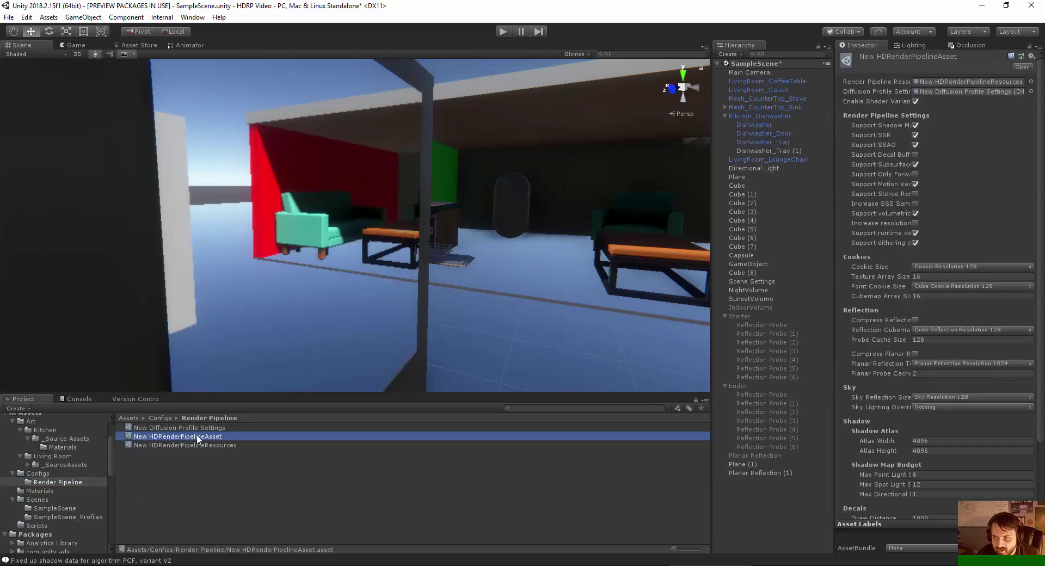
# Step: Try a planar reflection resolution of 2048 in the render pipeline asset and inspect the wall mirror
pyautogui.click(883, 364)
pyautogui.click(980, 365)
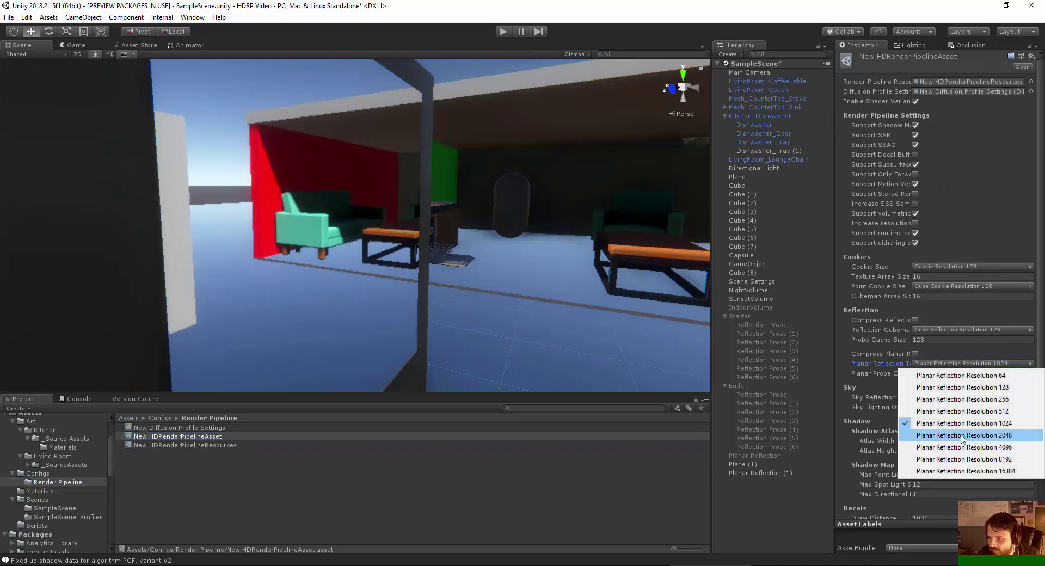
pyautogui.click(961, 434)
pyautogui.keyDown('alt'); pyautogui.moveTo(349, 254); pyautogui.dragTo(368, 224); pyautogui.keyUp('alt')
pyautogui.moveTo(367, 224); pyautogui.dragTo(364, 277, button='right')
# Step: Compare the wall mirror at planar reflection resolutions of 64 and 512
pyautogui.click(960, 365)
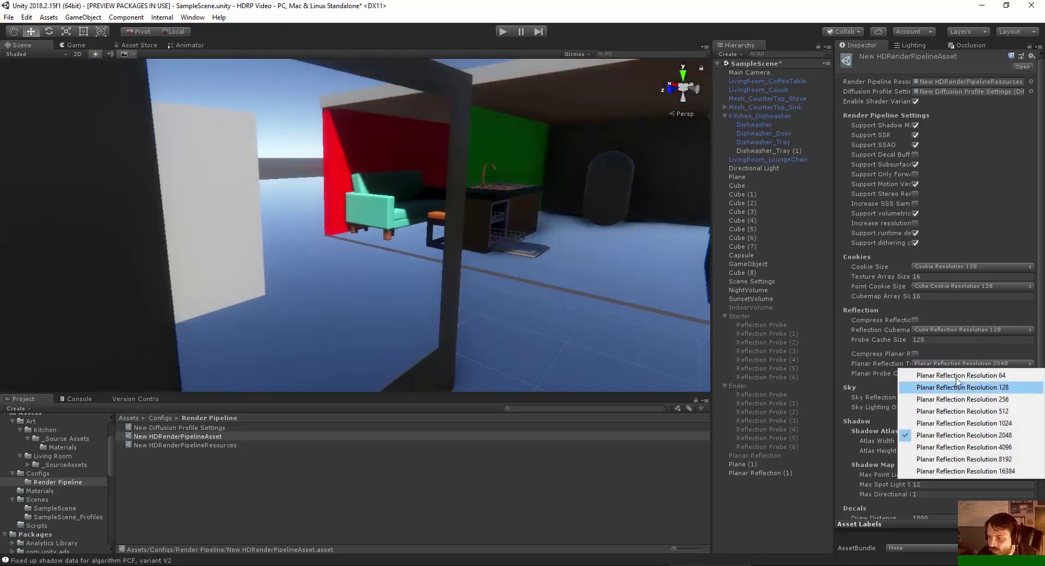
pyautogui.click(959, 376)
pyautogui.moveTo(305, 275); pyautogui.dragTo(308, 180, button='right')
pyautogui.click(948, 365)
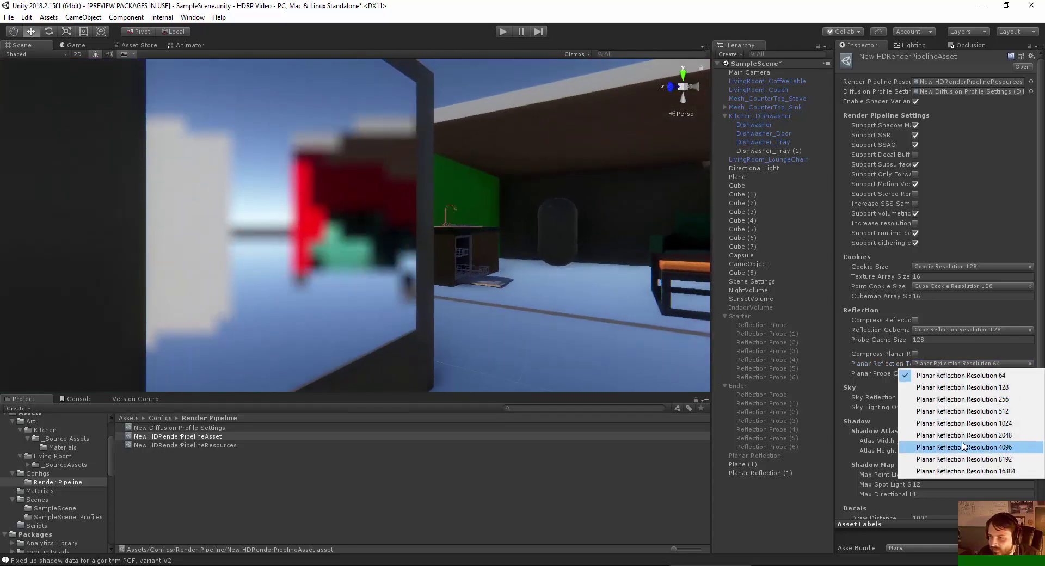
pyautogui.click(963, 414)
pyautogui.moveTo(353, 260); pyautogui.dragTo(512, 274, button='right')
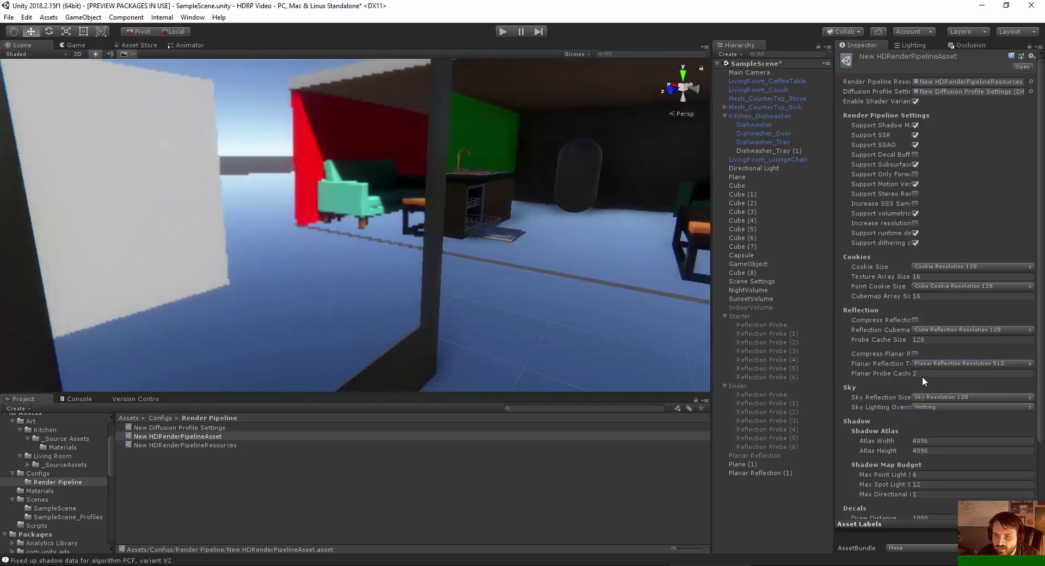
# Step: Check the available sky reflection sizes and set the planar reflection resolution back to 1024
pyautogui.click(956, 397)
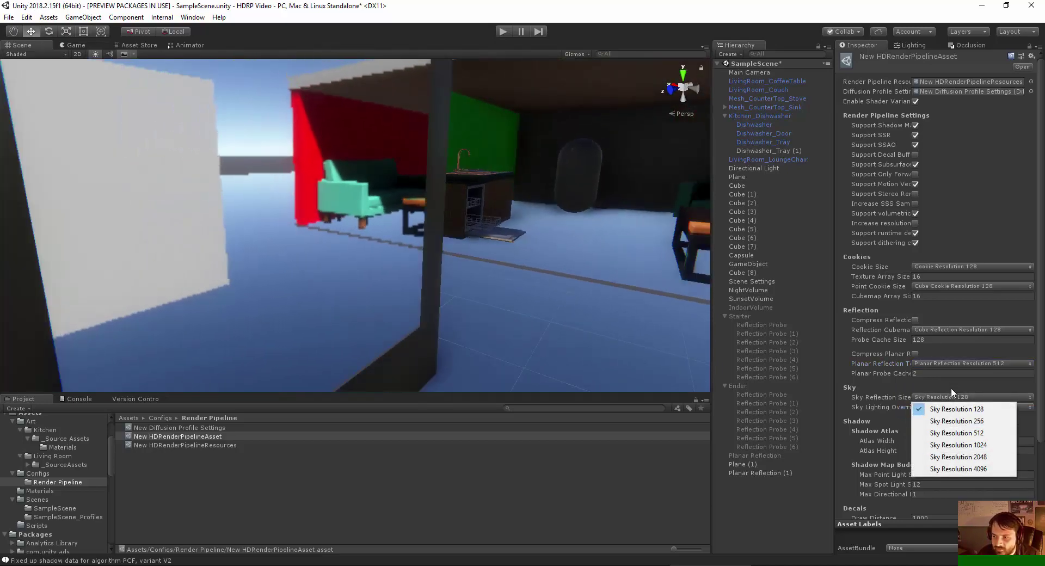
pyautogui.click(944, 365)
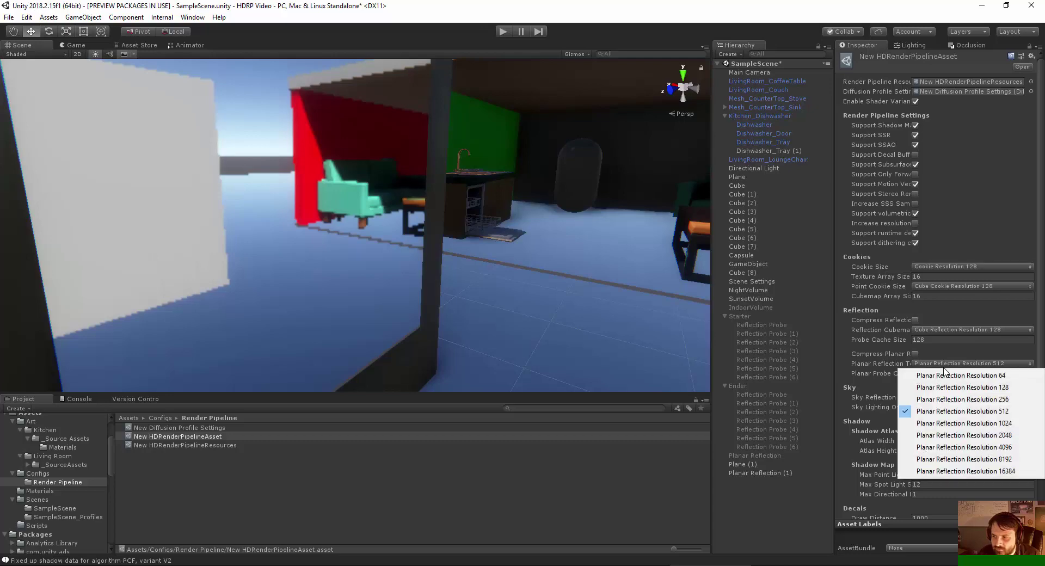
pyautogui.click(962, 423)
# Step: Delete the Planar Reflection (1) probe from the scene
pyautogui.moveTo(382, 218); pyautogui.dragTo(289, 208, button='right')
pyautogui.click(757, 473)
pyautogui.press('Delete')
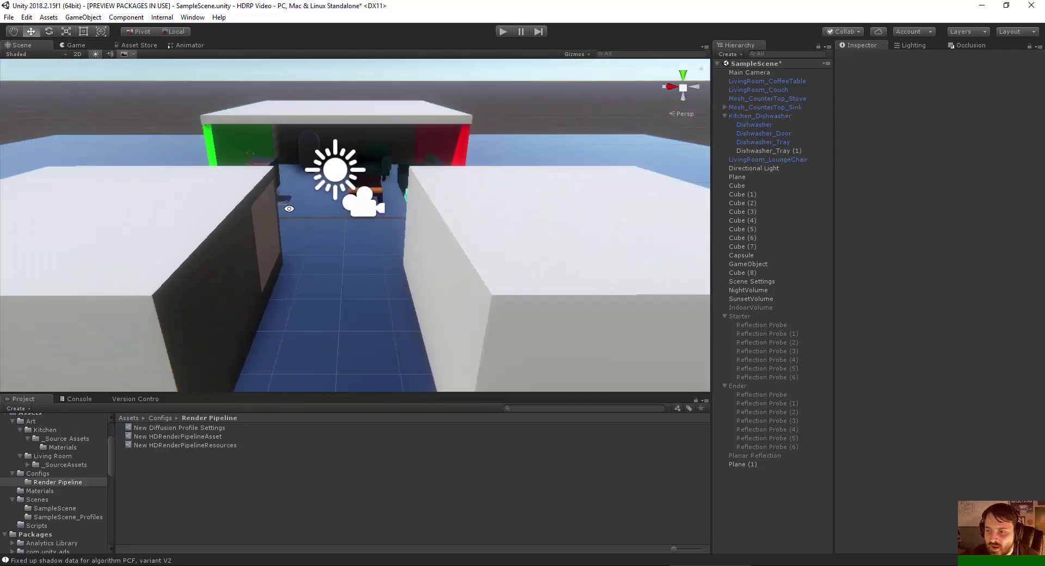